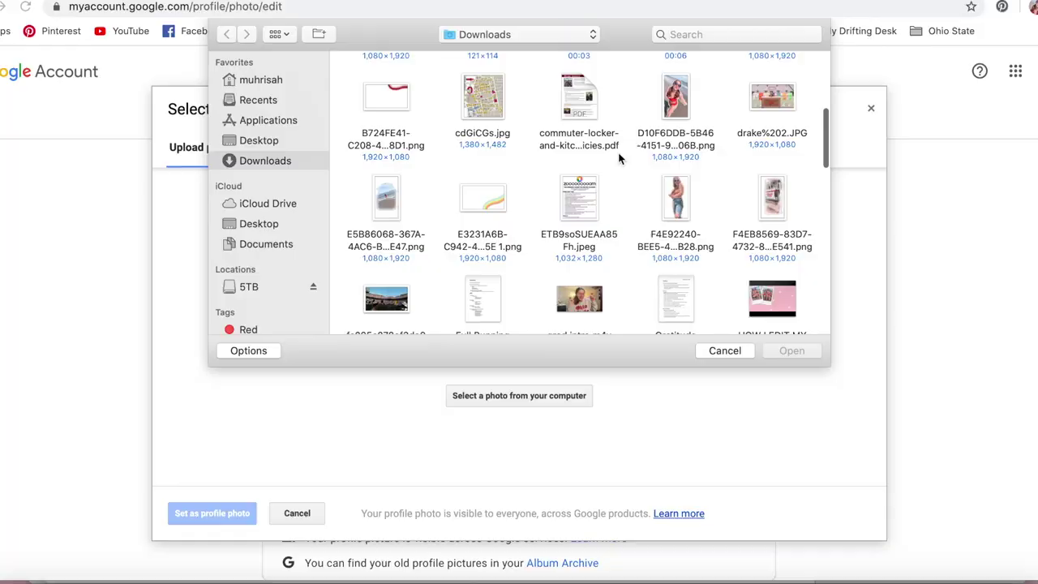
# Choose the D10F6DDB PNG image from the Downloads folder as the Google Account profile photo upload.
pyautogui.doubleClick(671, 101)
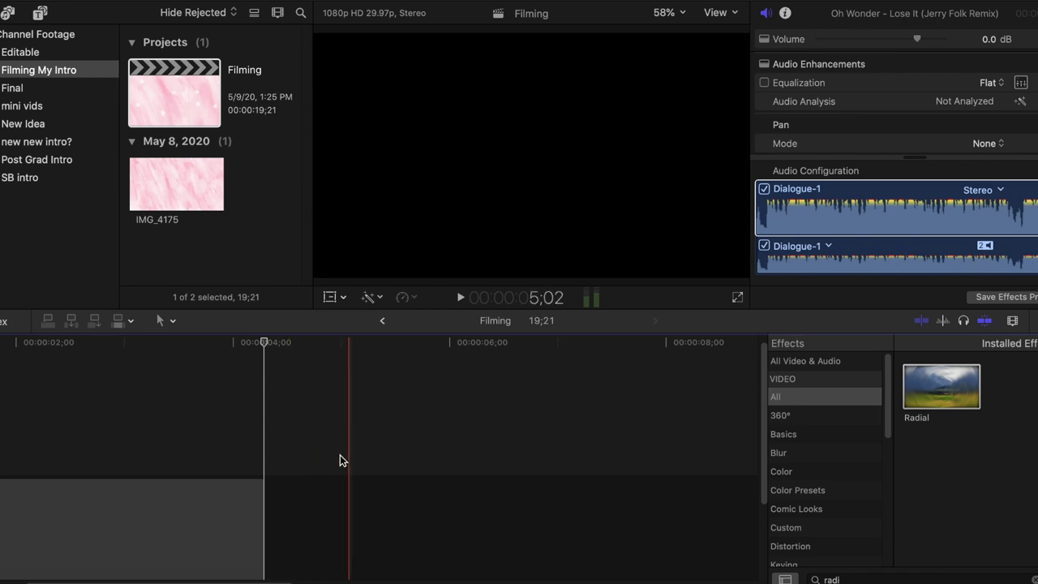
pyautogui.scroll(-1, 290, 468)
pyautogui.scroll(-3, 290, 474)
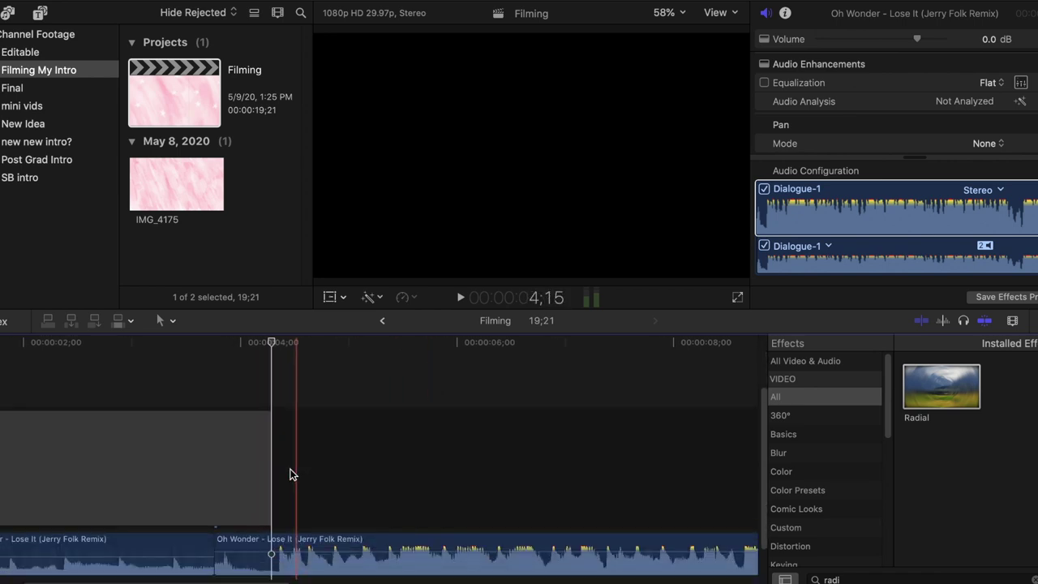
pyautogui.hscroll(-1, 345, 543)
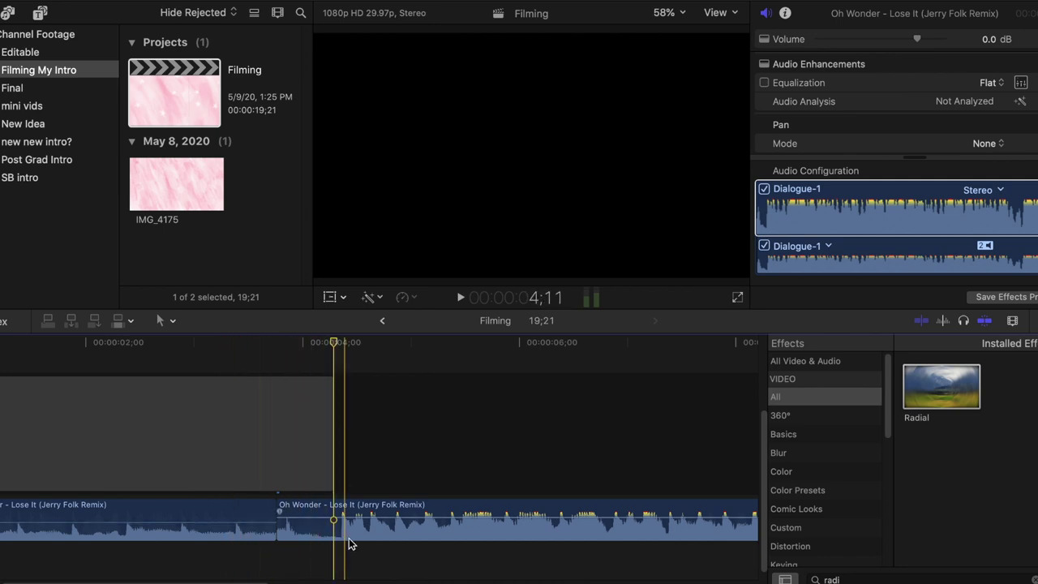
pyautogui.scroll(2, 333, 502)
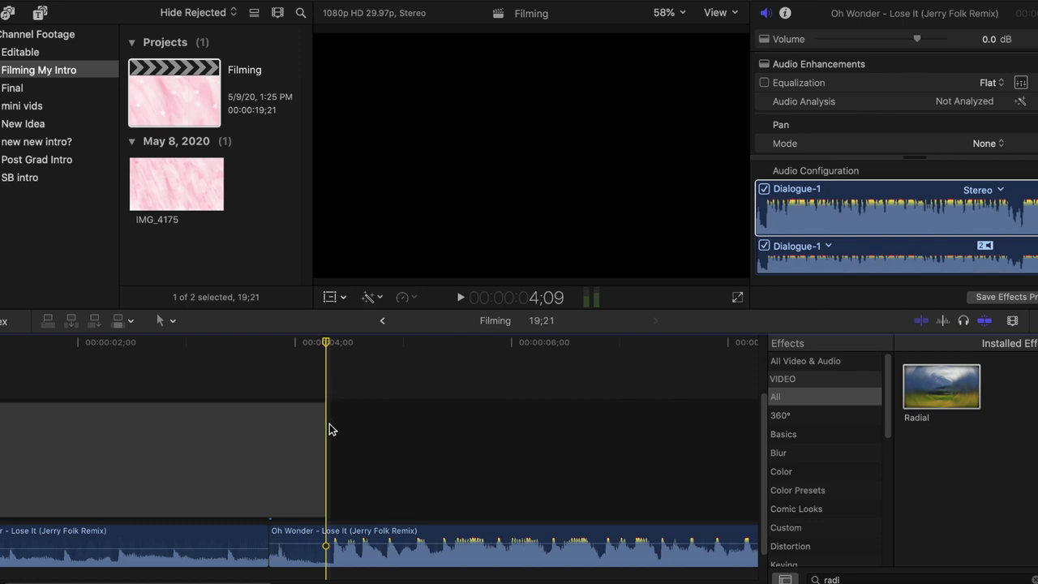
pyautogui.hscroll(3, 330, 426)
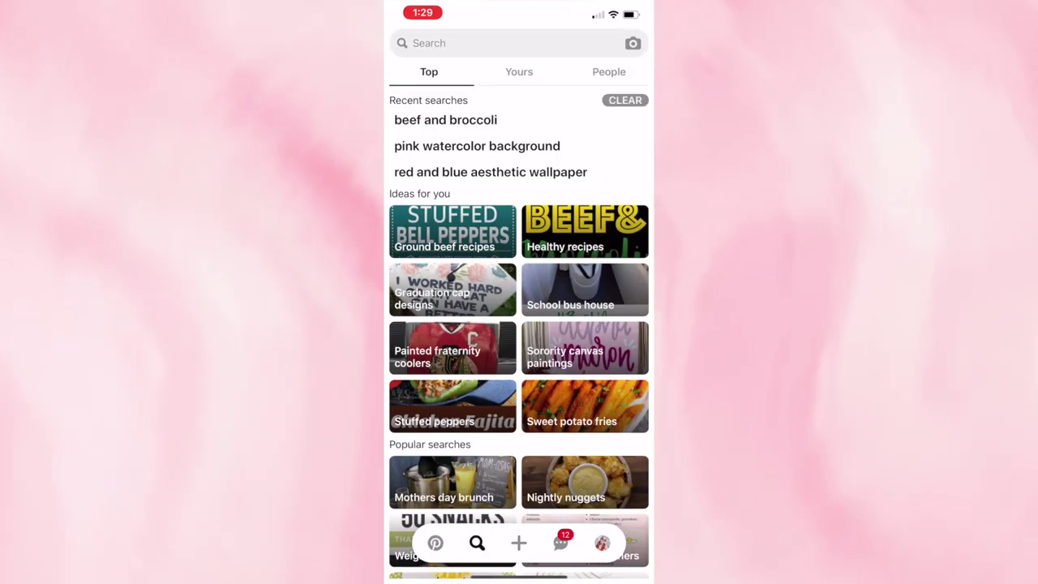
# Search Pinterest for "pink aesthetic watercolor".
pyautogui.click(506, 43)
pyautogui.write('P')
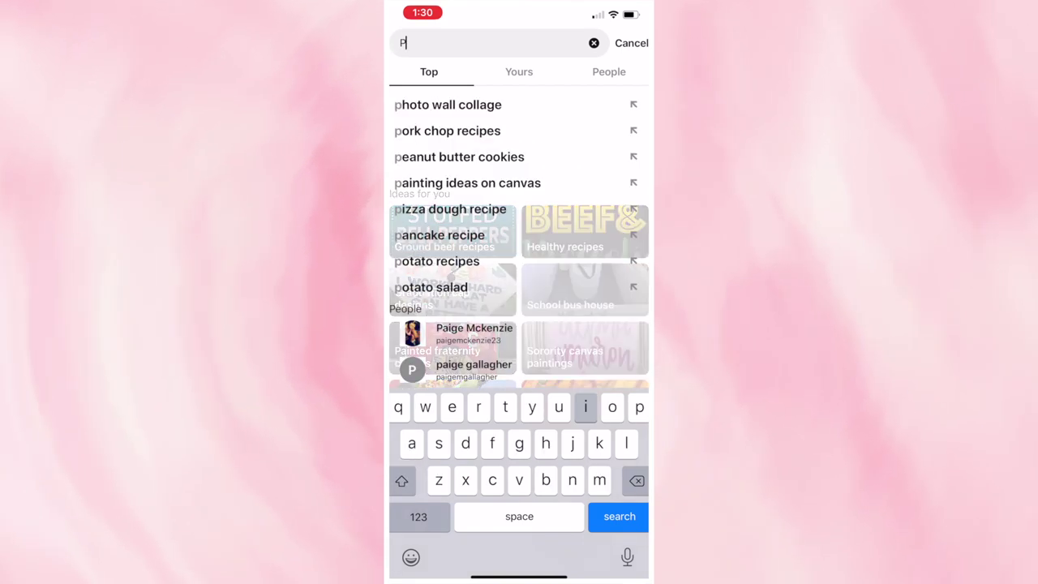
pyautogui.write('ink')
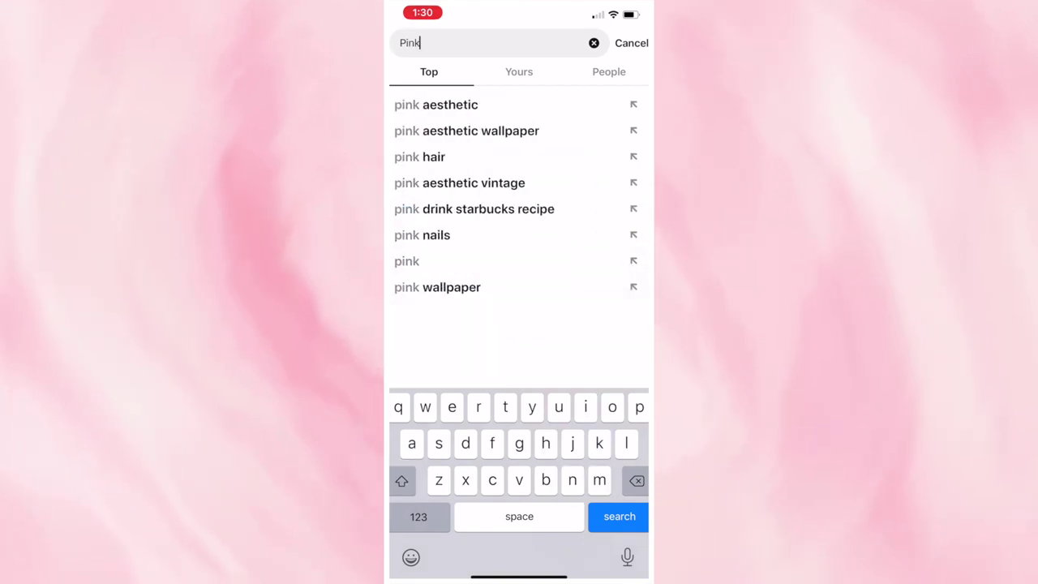
pyautogui.click(436, 104)
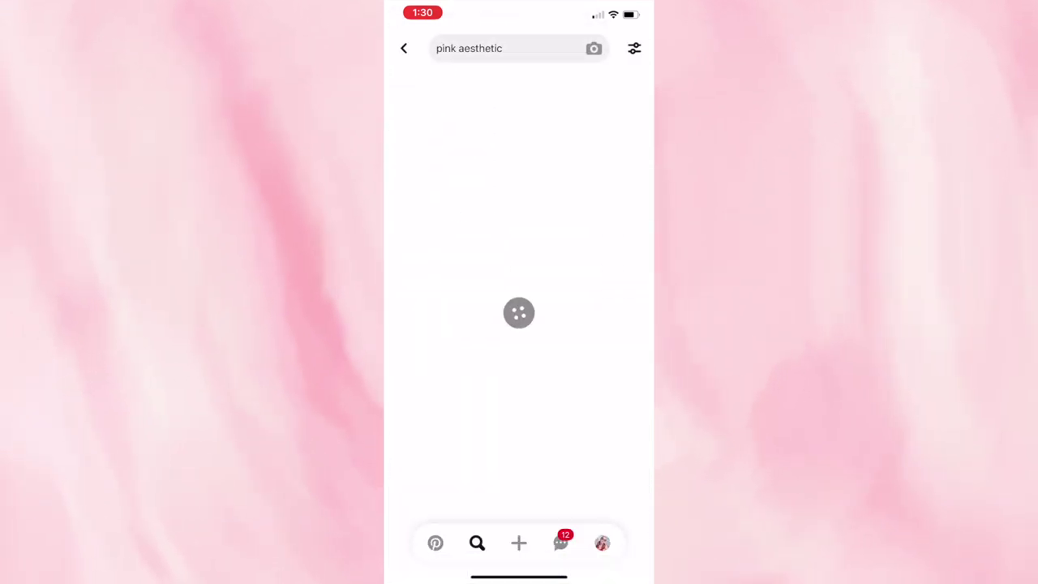
pyautogui.scroll(-5, 518, 340)
pyautogui.click(468, 47)
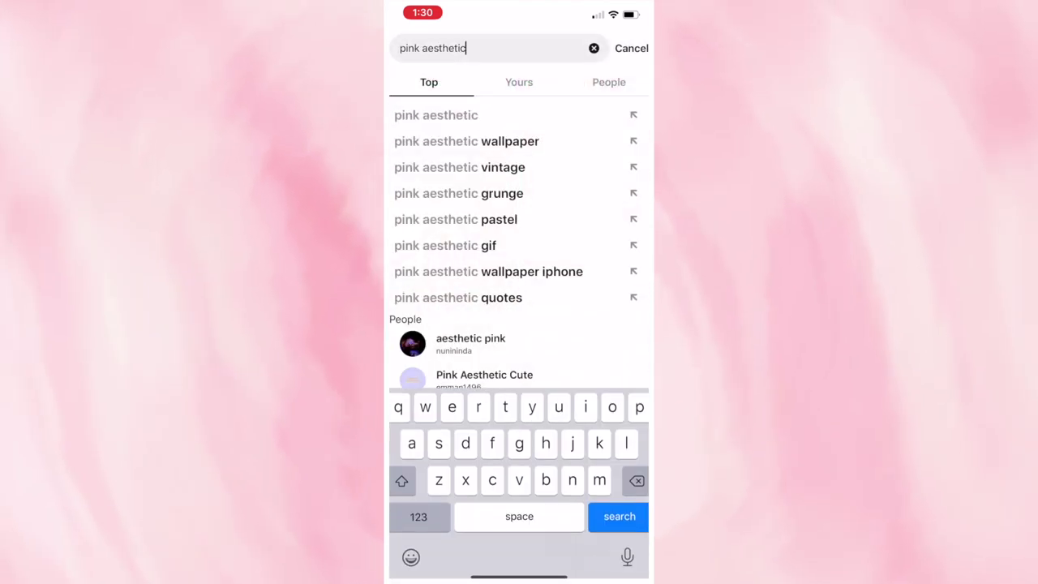
pyautogui.write('watee')
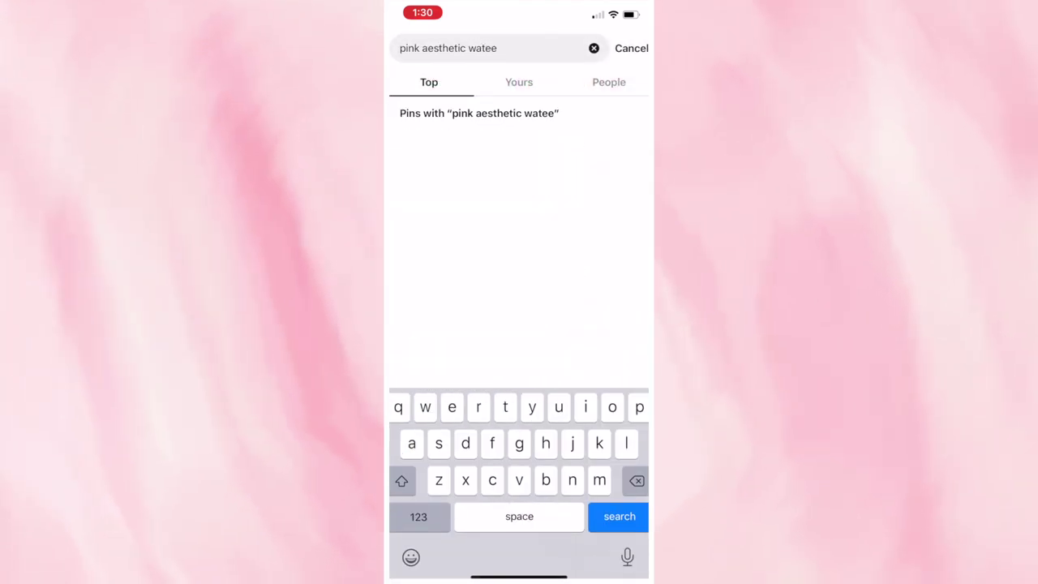
pyautogui.press('BackSpace')
pyautogui.write('rcolor')
pyautogui.press('Return')
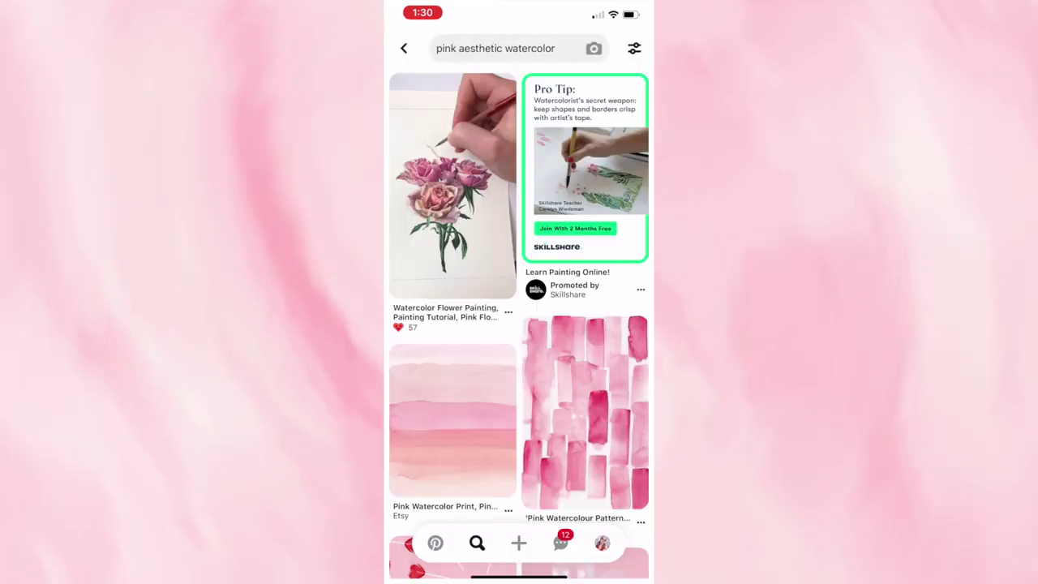
# Find the "Pink Watercolor Fabric by the Yard" pin in the results and download its image.
pyautogui.scroll(-5, 519, 324)
pyautogui.scroll(-5, 519, 324)
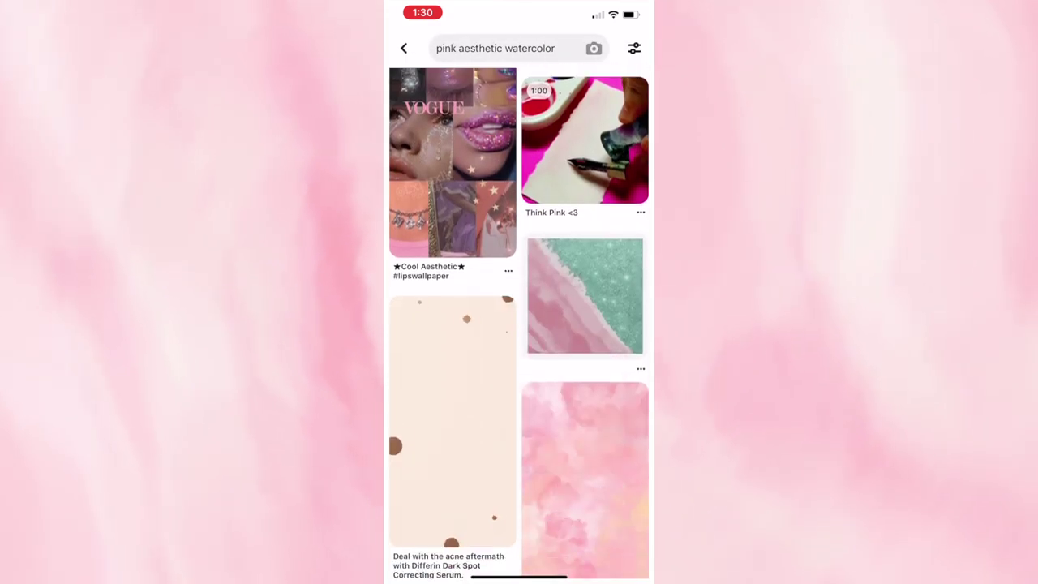
pyautogui.scroll(-3, 519, 324)
pyautogui.scroll(-8, 519, 324)
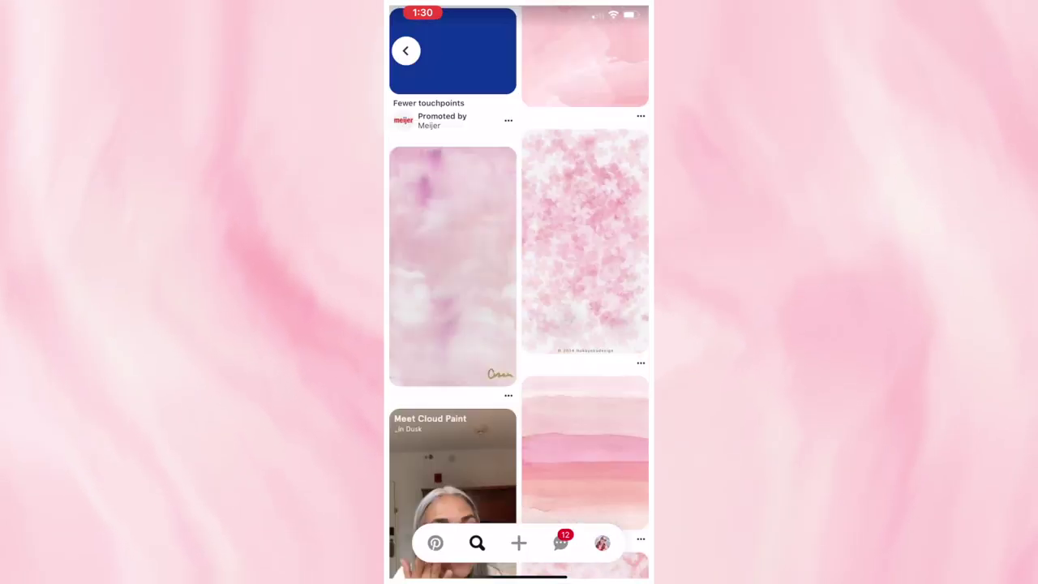
pyautogui.click(584, 65)
pyautogui.click(628, 444)
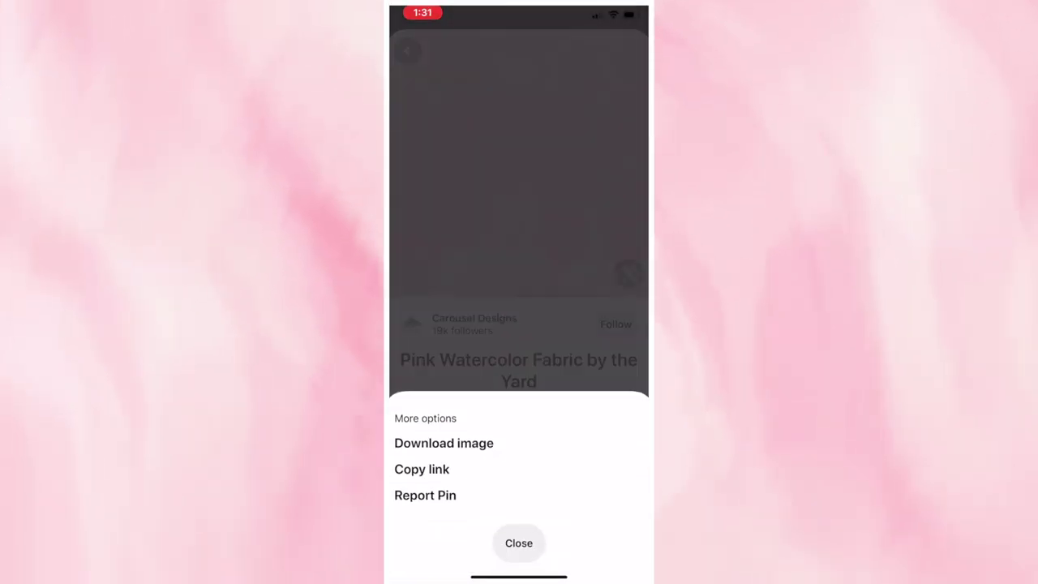
pyautogui.click(445, 443)
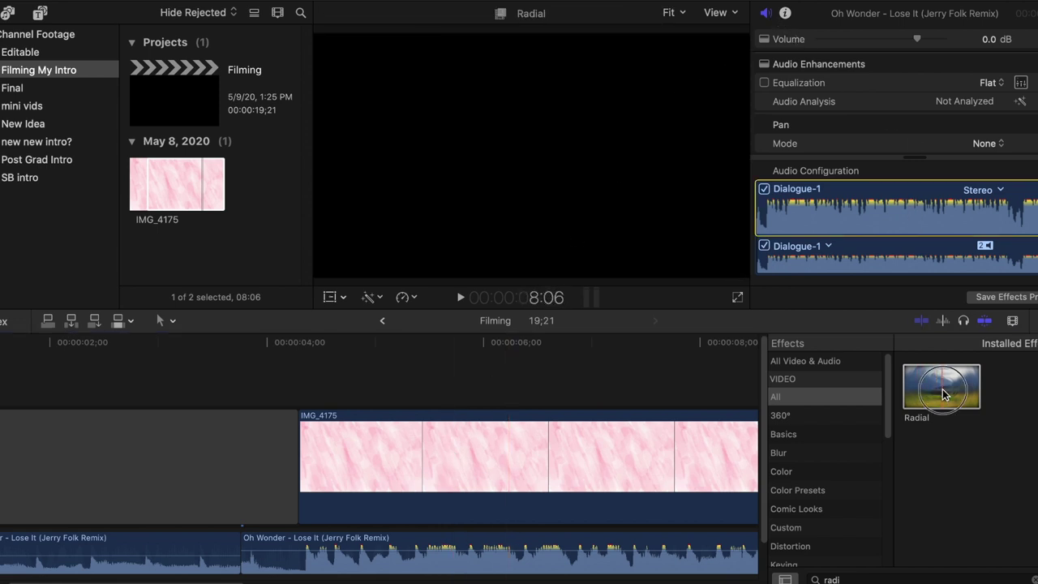
# In Final Cut Pro, apply the Radial effect to the IMG_4175 clip and set its amount to 13.0.
pyautogui.moveTo(943, 395); pyautogui.dragTo(584, 462)
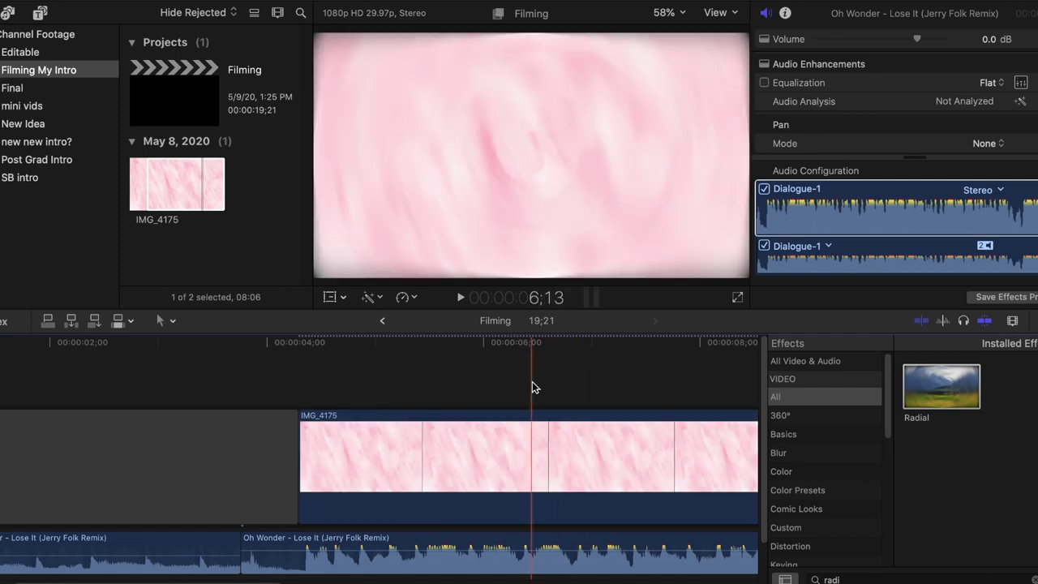
pyautogui.click(542, 438)
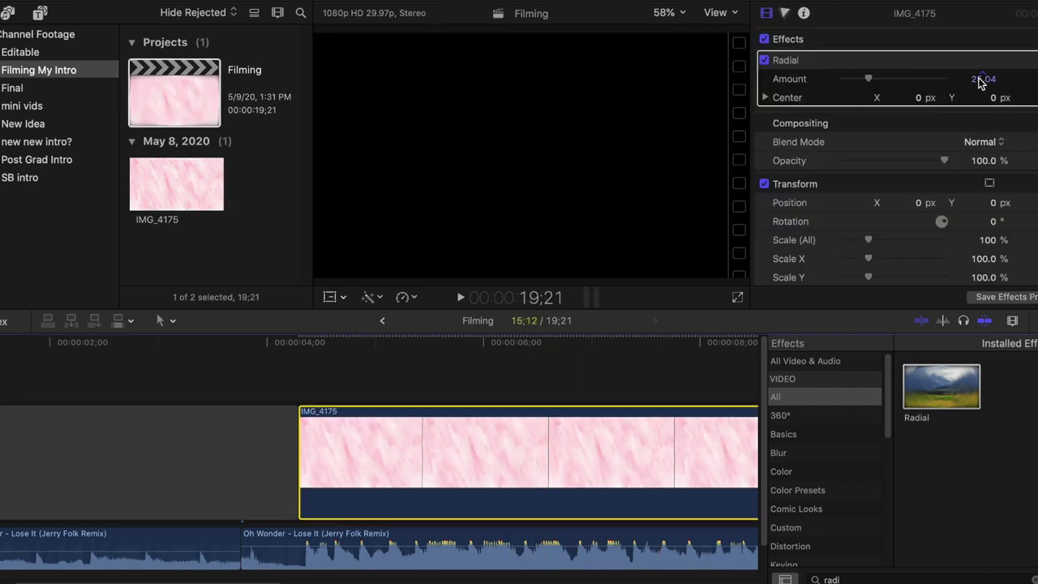
pyautogui.click(981, 78)
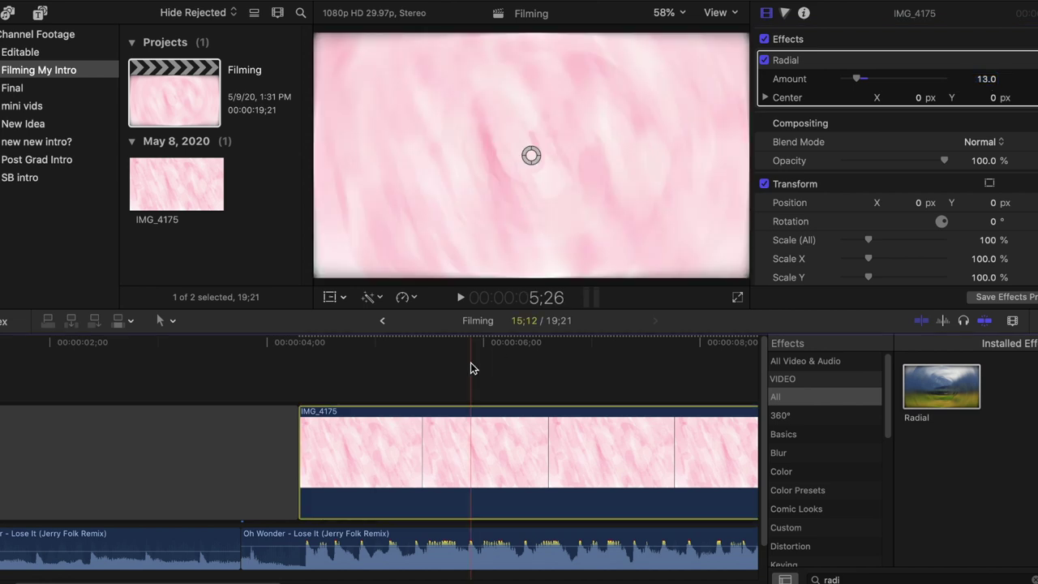
# Set the overall scale of the IMG_4175 clip to 200%.
pyautogui.click(470, 446)
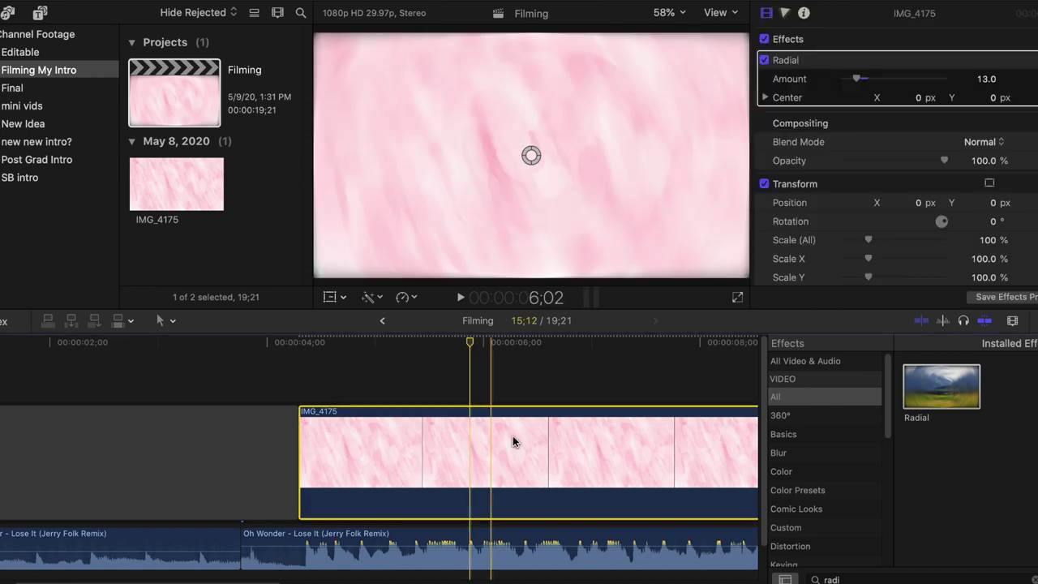
pyautogui.click(990, 241)
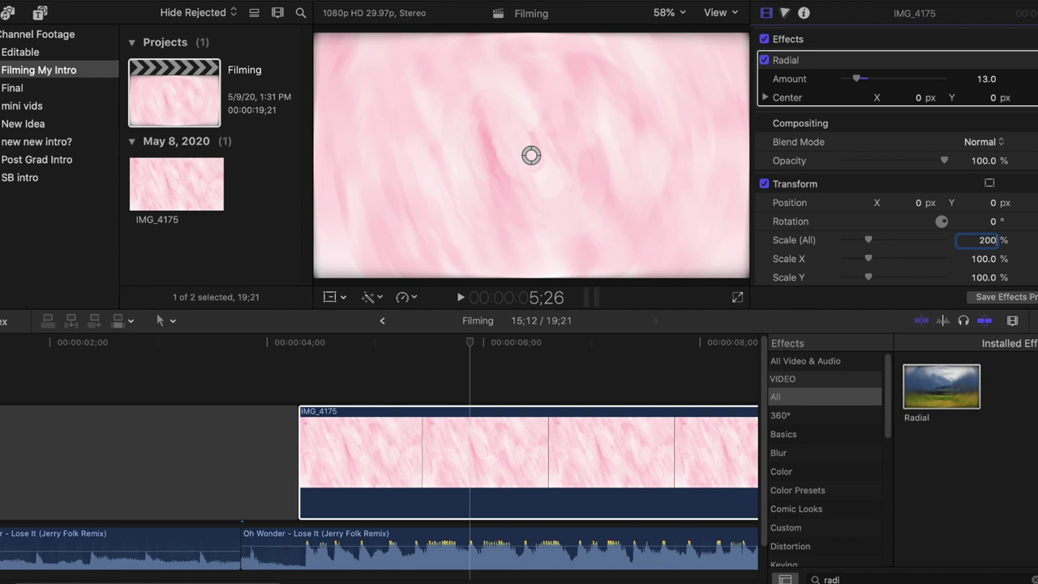
pyautogui.press('Return')
pyautogui.click(339, 407)
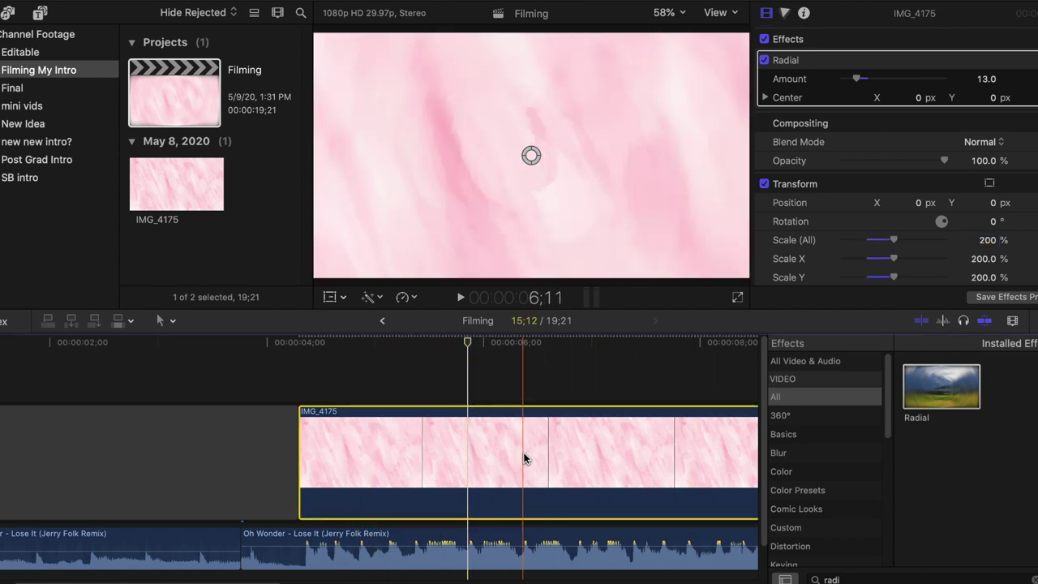
# Add the Underwater effect to the IMG_4175 clip with size 8.0, speed 20.0 and an adjusted refraction.
pyautogui.click(924, 579)
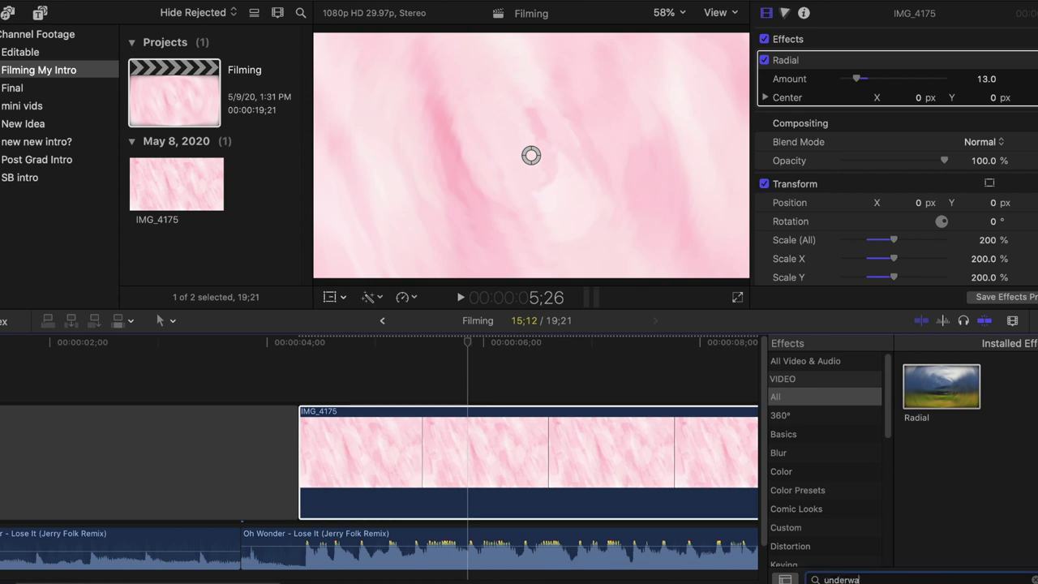
pyautogui.moveTo(947, 427); pyautogui.dragTo(373, 423)
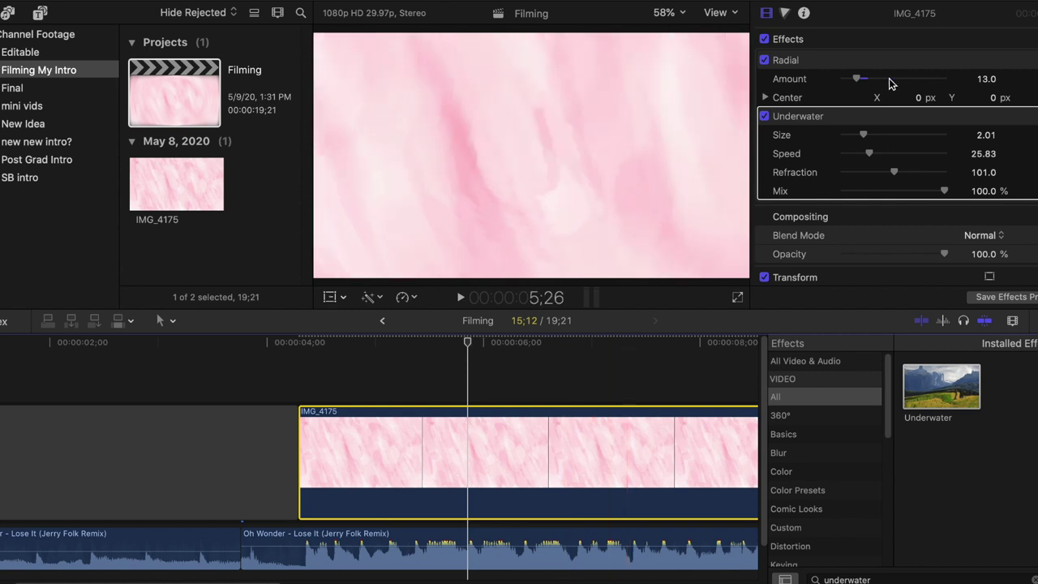
pyautogui.click(983, 138)
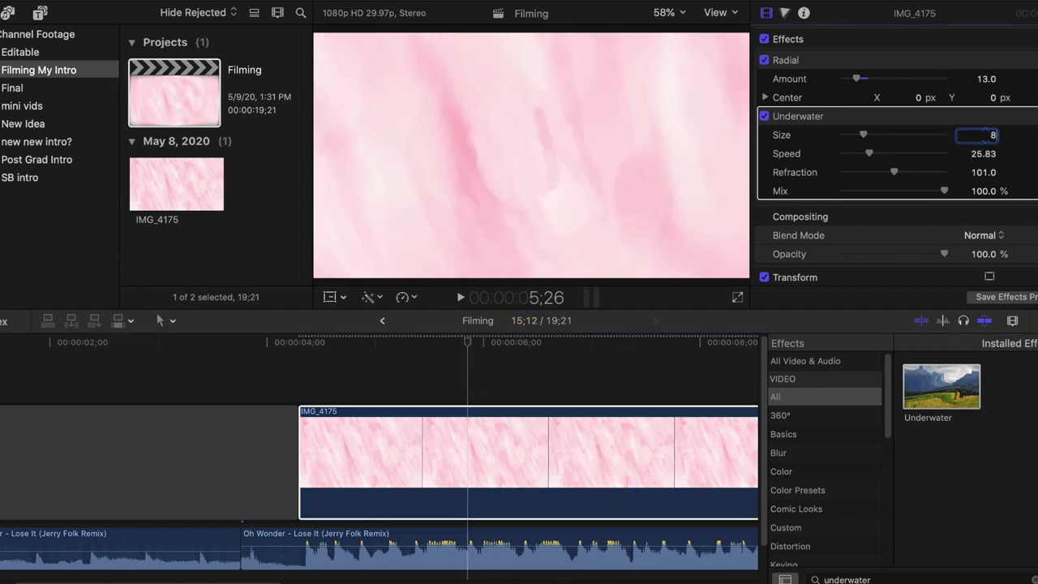
pyautogui.press('Return')
pyautogui.click(975, 156)
pyautogui.write('20.0')
pyautogui.click(981, 173)
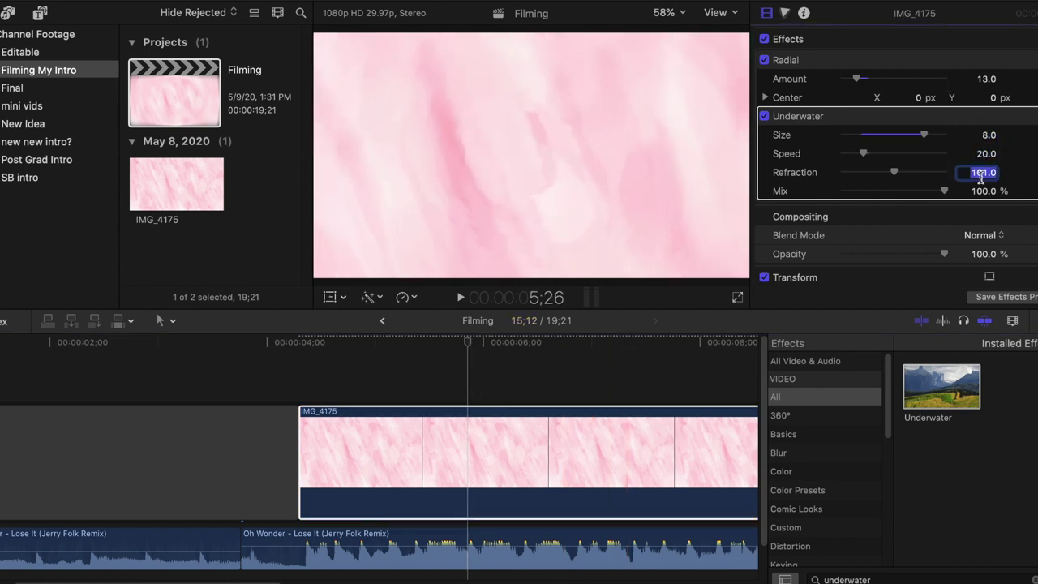
pyautogui.press('Return')
pyautogui.click(426, 417)
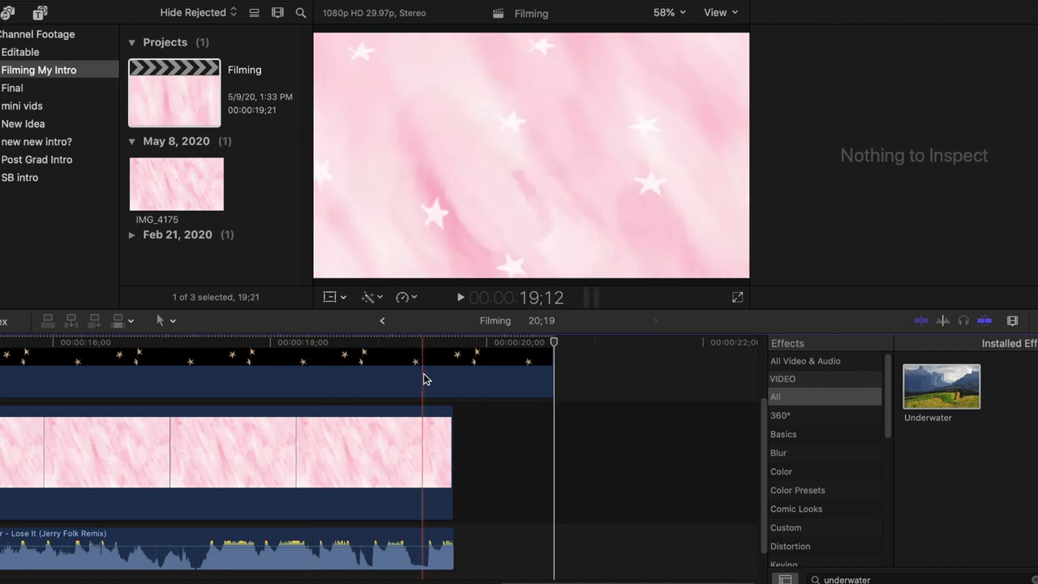
# Cut the star overlay where the pink background clip ends and delete the excess piece.
pyautogui.click(451, 377)
pyautogui.press('super+b')
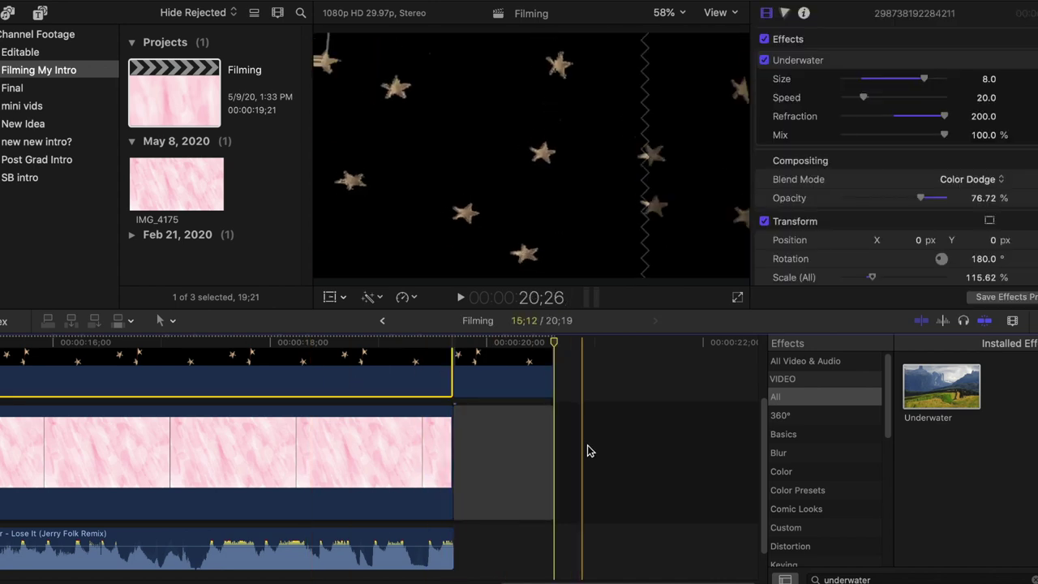
pyautogui.moveTo(589, 448); pyautogui.dragTo(516, 367)
pyautogui.press('Delete')
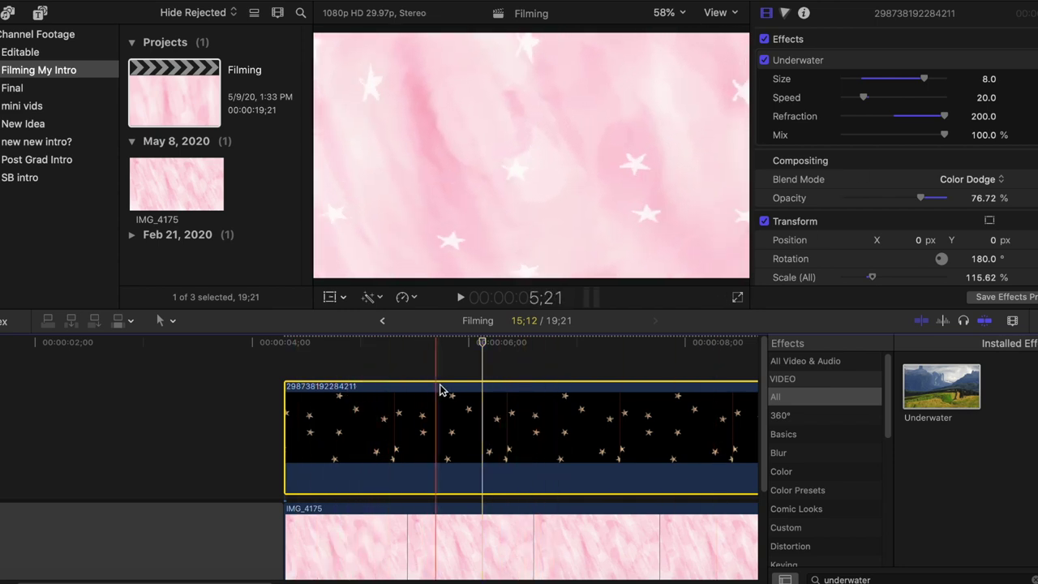
# Place the "4K FREE Dirt vintage" overlay video from the Max Novak VHS Overlay Pack in Downloads above the star clip, aligned to its start.
pyautogui.click(289, 375)
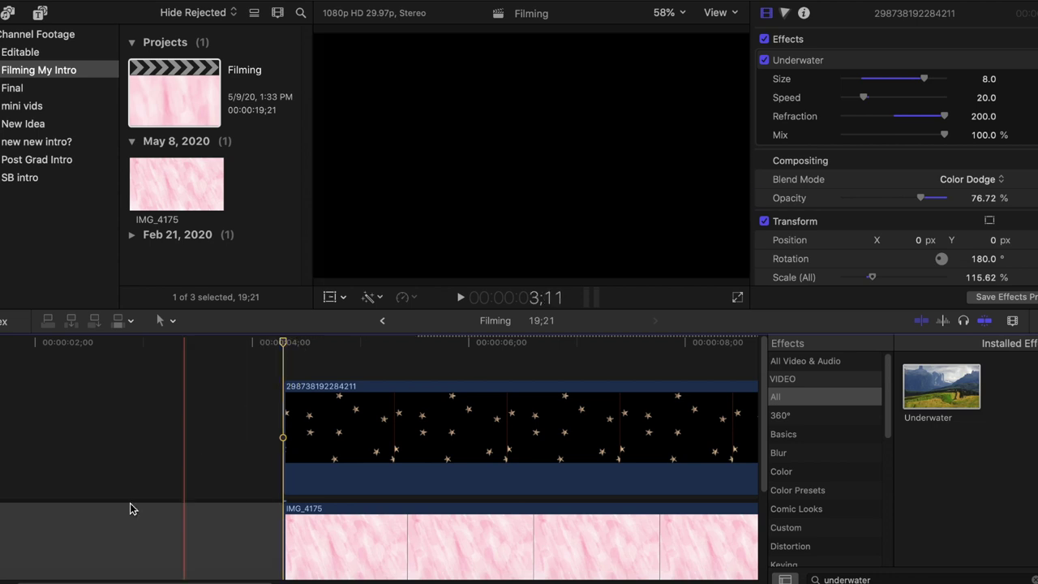
pyautogui.click(24, 575)
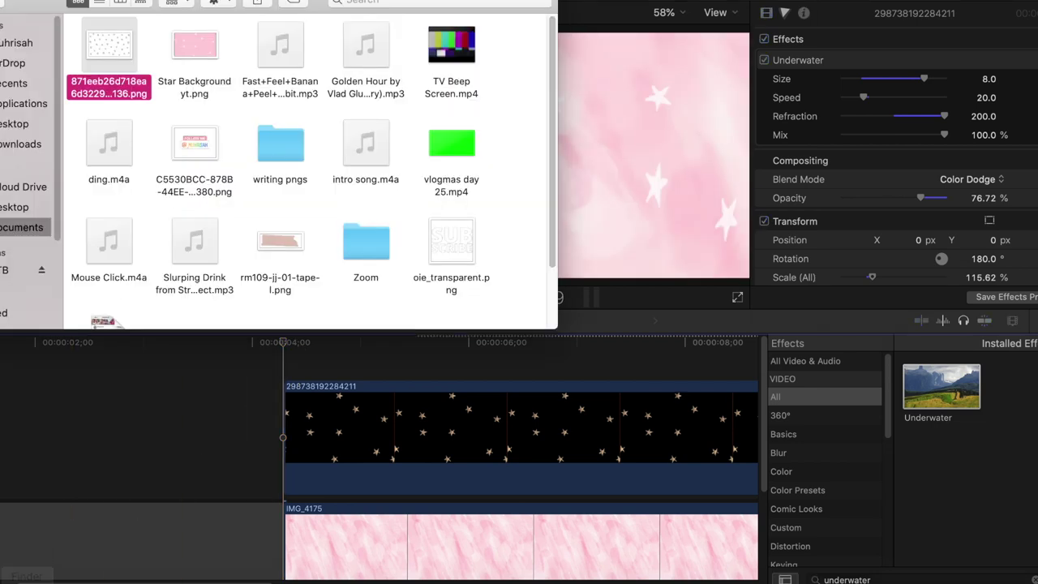
pyautogui.click(22, 148)
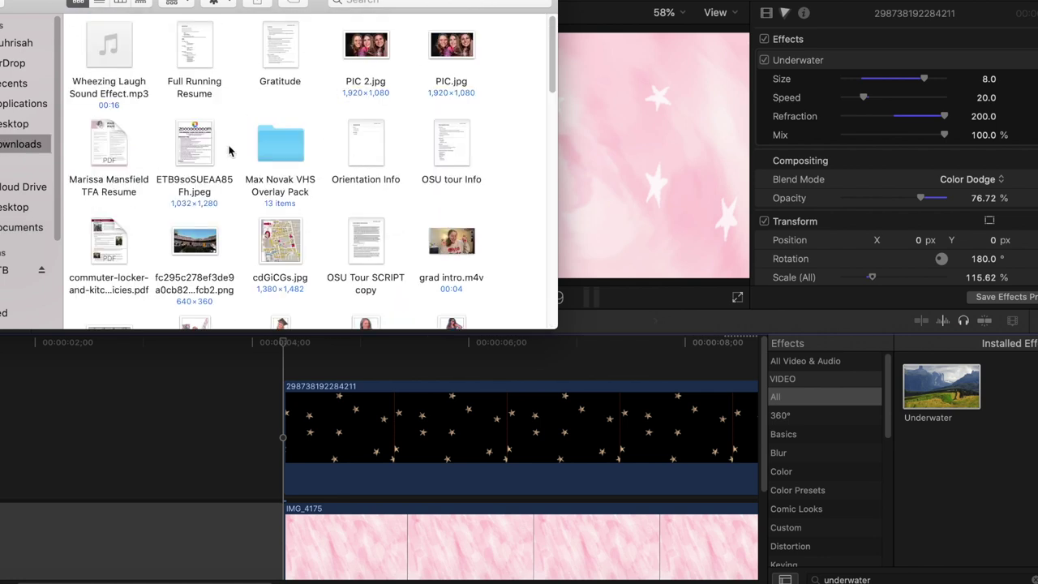
pyautogui.doubleClick(292, 151)
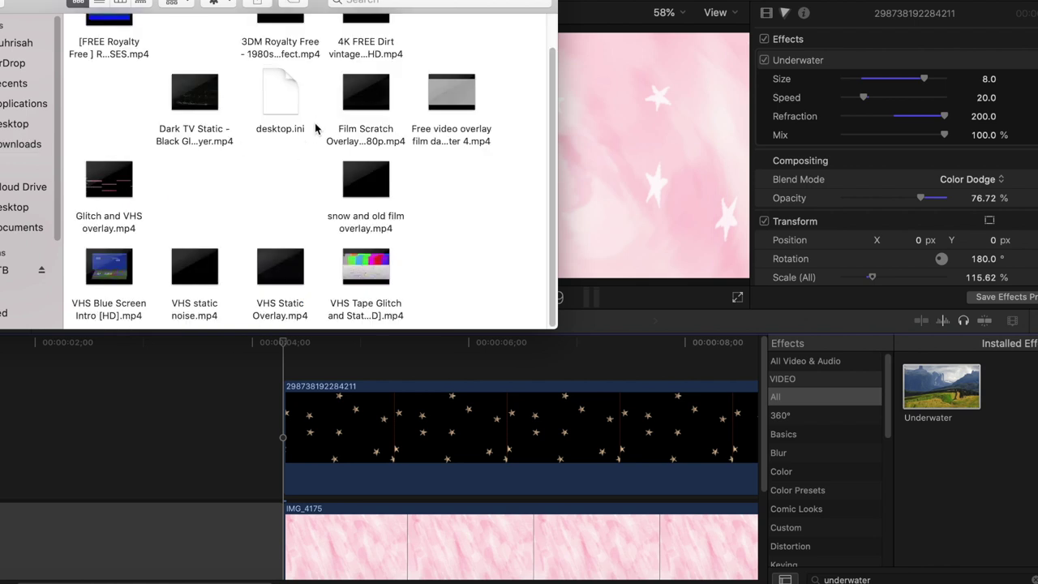
pyautogui.scroll(2, 315, 128)
pyautogui.scroll(-2, 276, 212)
pyautogui.scroll(2, 275, 212)
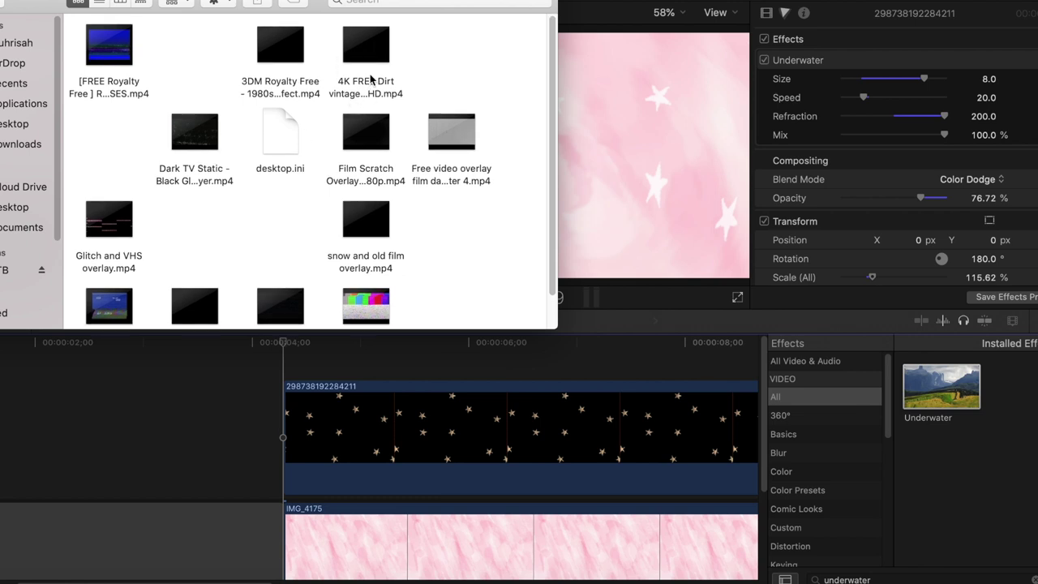
pyautogui.moveTo(382, 55); pyautogui.dragTo(297, 366)
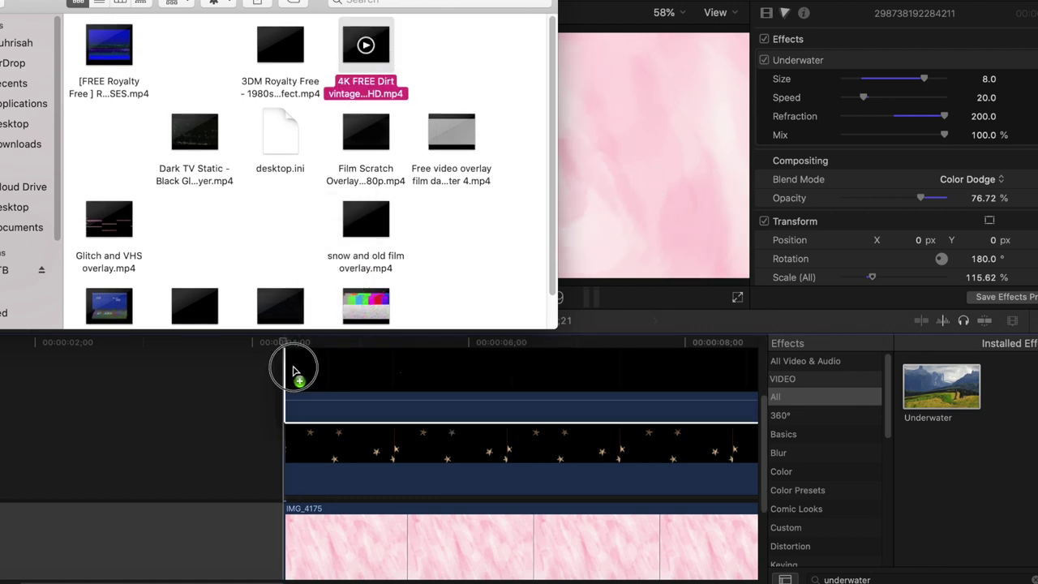
pyautogui.scroll(3, 338, 398)
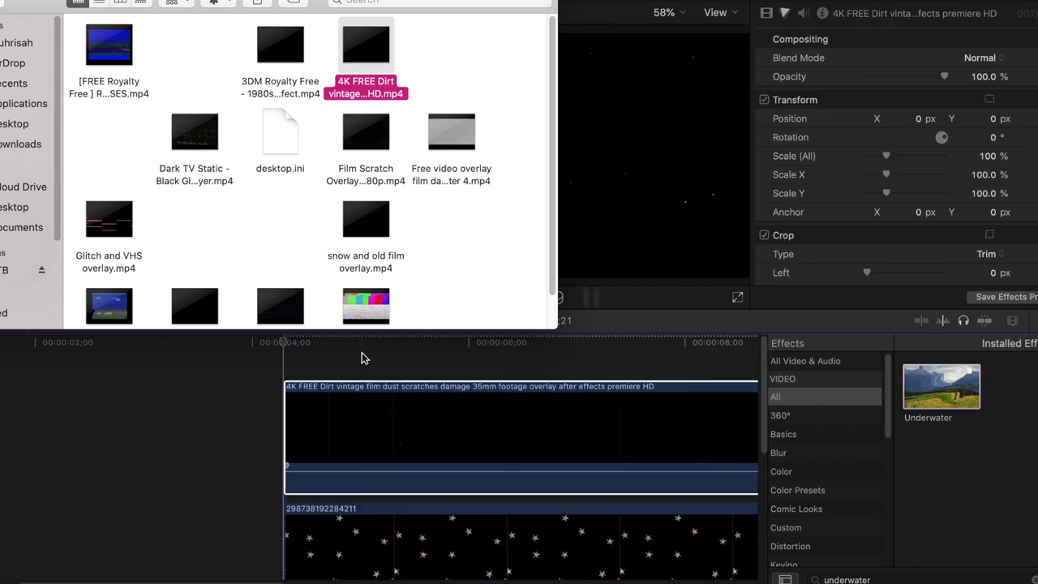
# Set the blend mode of the 4K FREE Dirt vintage overlay clip to Subtract.
pyautogui.click(396, 365)
pyautogui.click(324, 394)
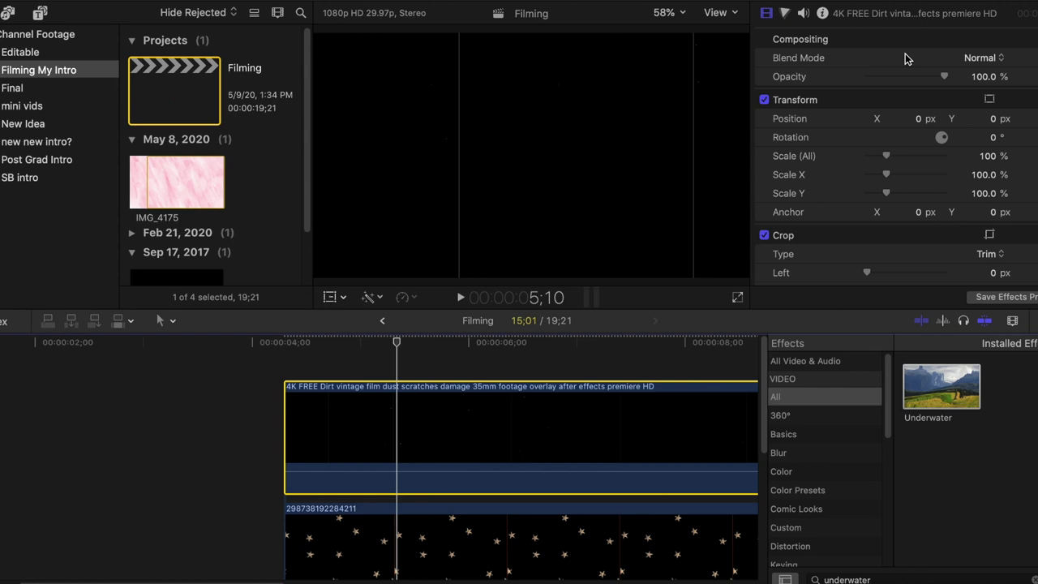
pyautogui.click(981, 59)
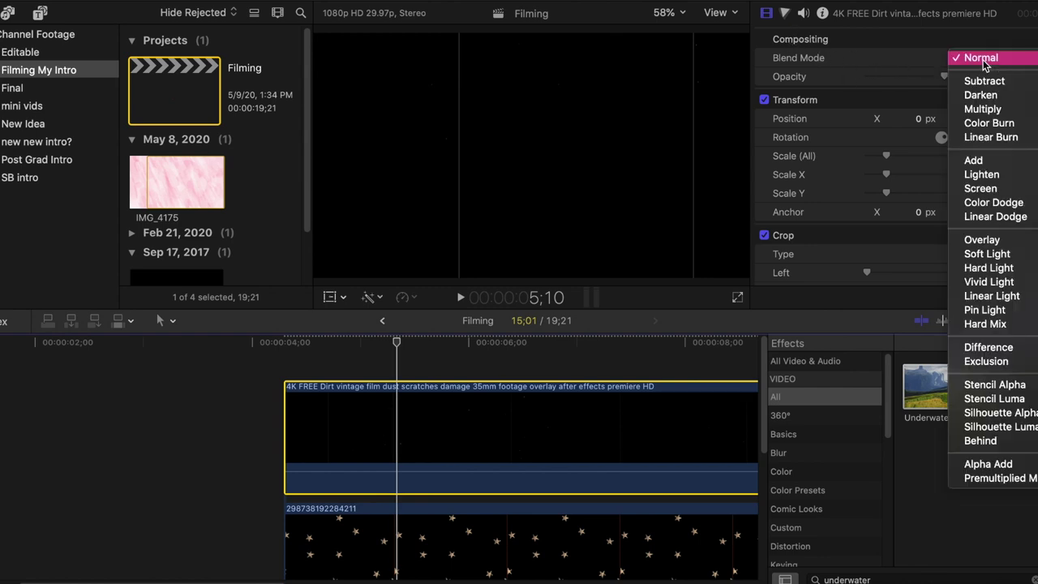
pyautogui.click(985, 81)
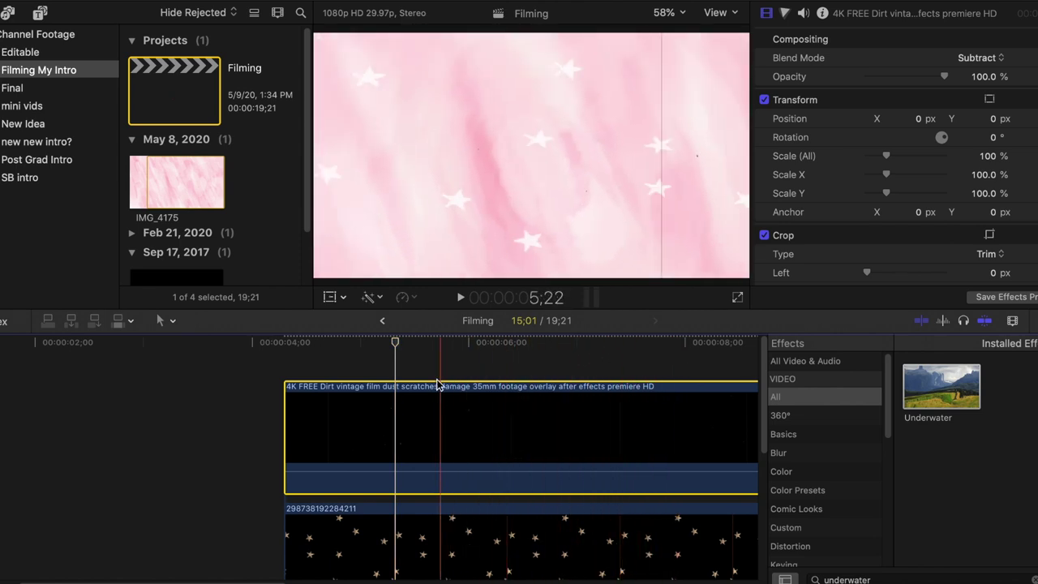
# Offset the film dust overlay so it starts about half a second after the star overlay and pink background.
pyautogui.hscroll(3, 464, 425)
pyautogui.hscroll(6, 464, 425)
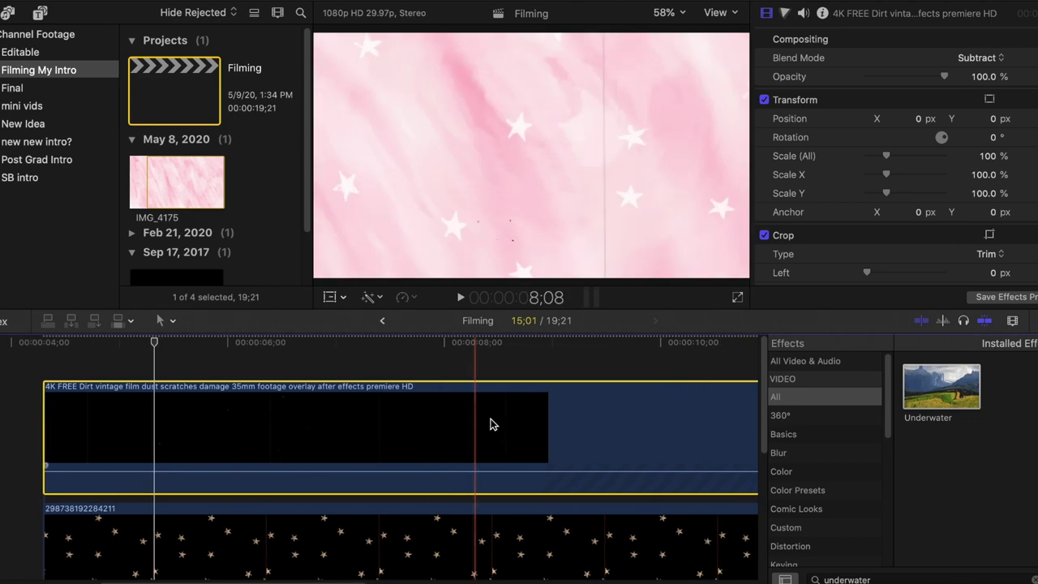
pyautogui.scroll(-4, 507, 417)
pyautogui.hscroll(-6, 393, 436)
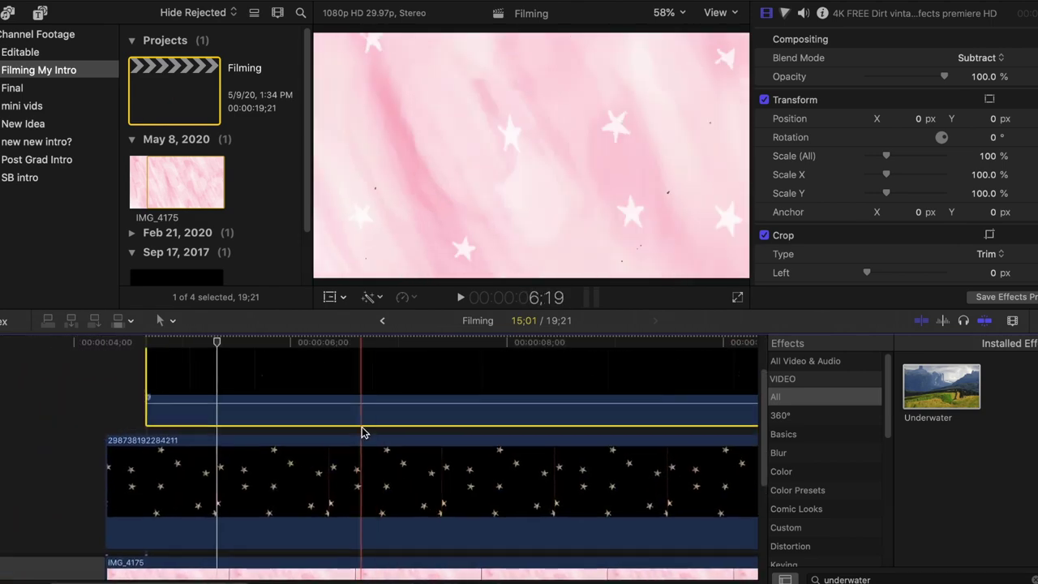
pyautogui.click(249, 394)
pyautogui.click(264, 450)
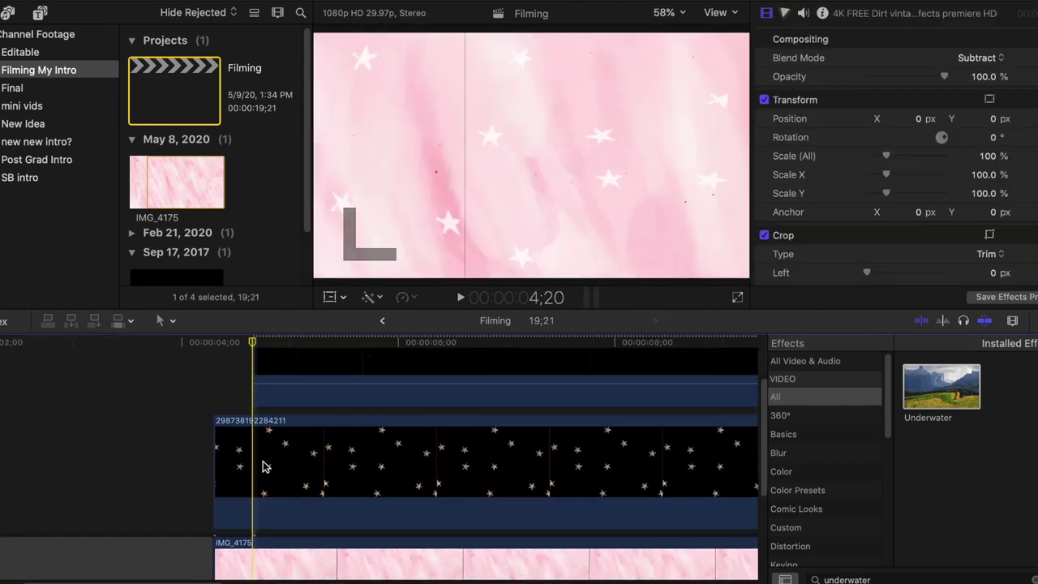
pyautogui.scroll(-5, 261, 475)
pyautogui.hscroll(-3, 262, 475)
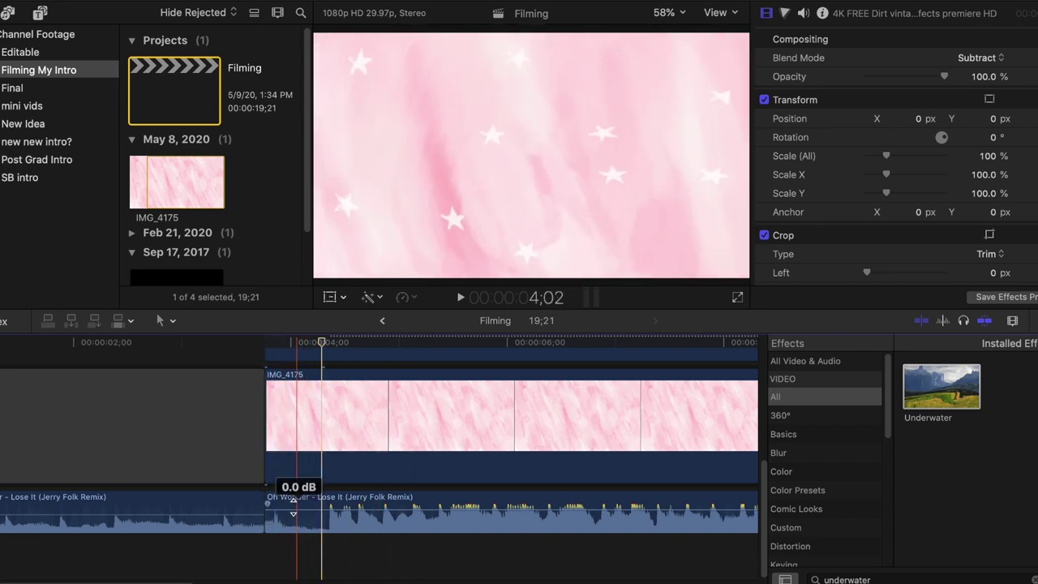
pyautogui.scroll(5, 262, 559)
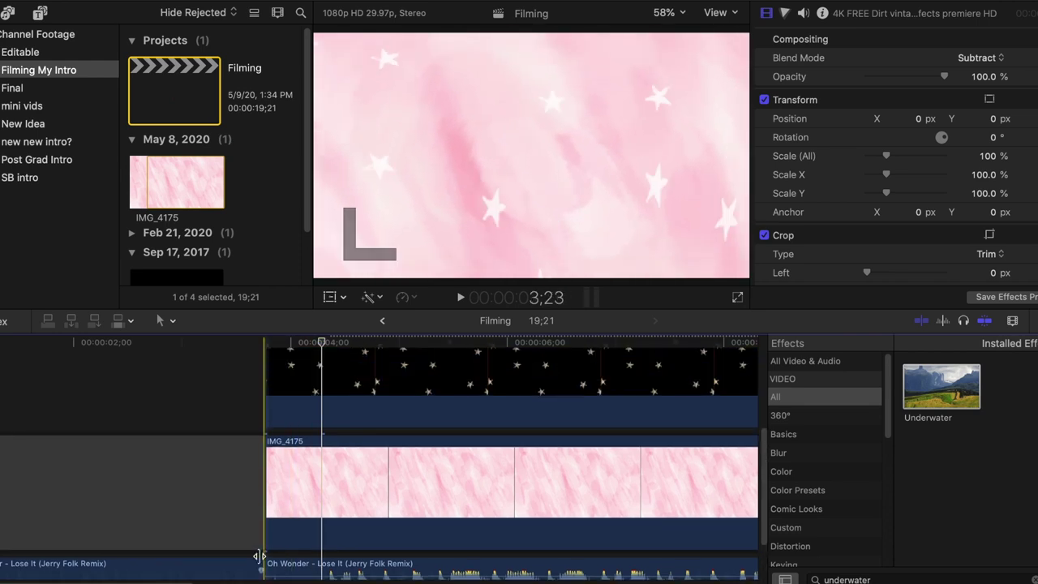
# Add a Basic Title at the star overlay's start and delete the part running past the film dust clip's start.
pyautogui.click(40, 13)
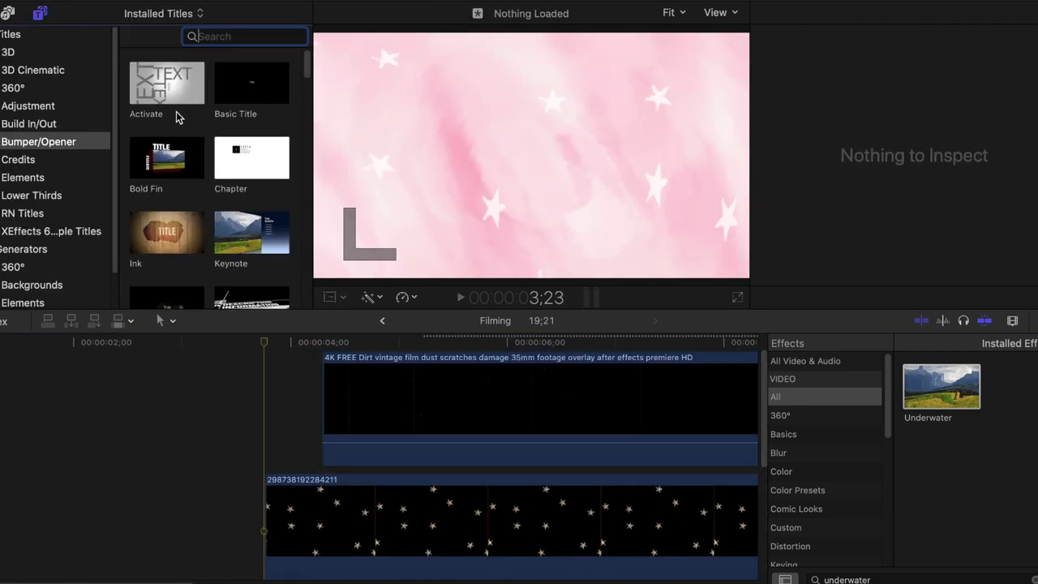
pyautogui.moveTo(248, 91); pyautogui.dragTo(346, 462)
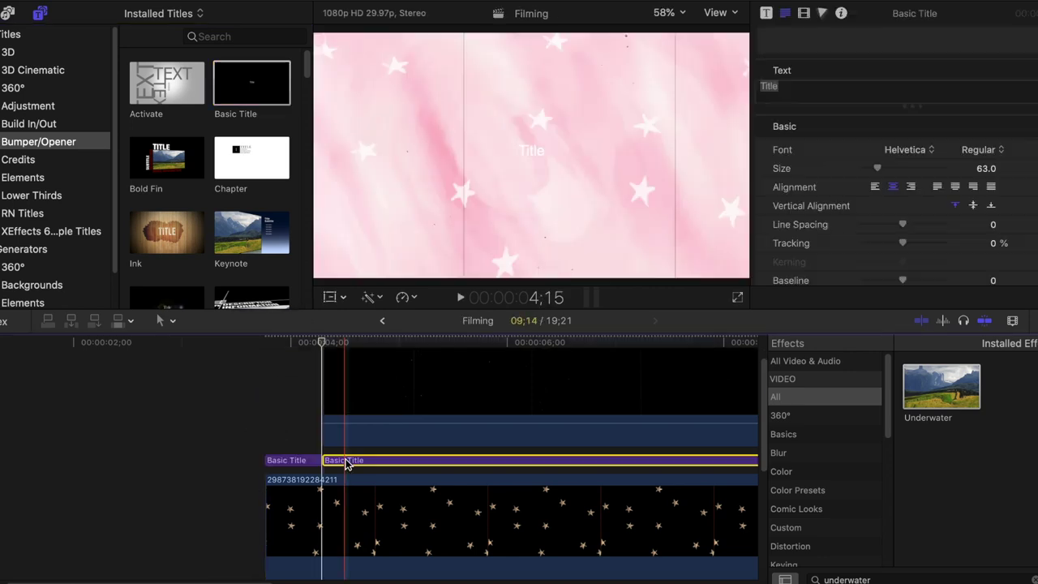
pyautogui.press('Delete')
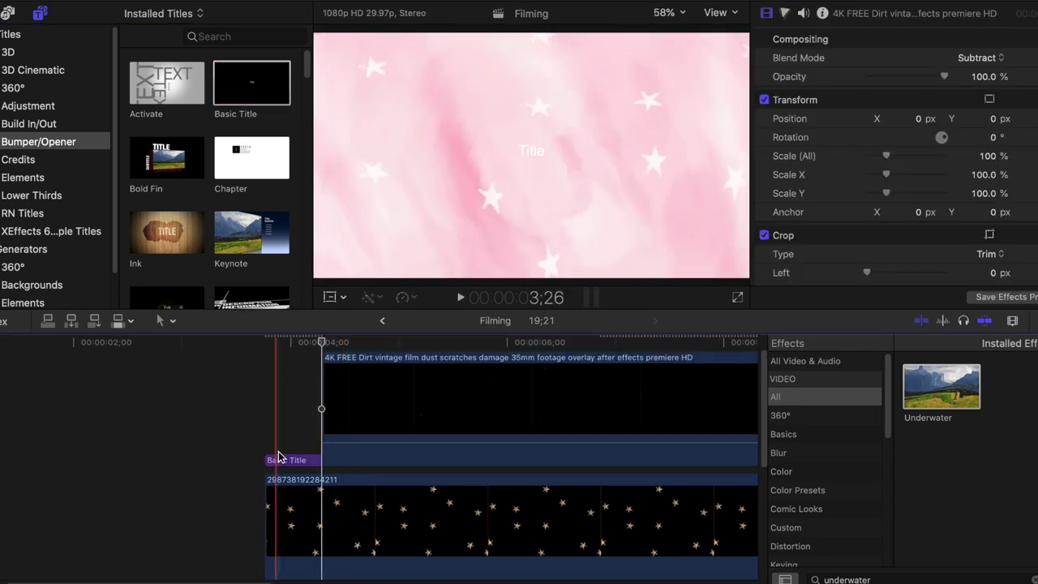
# Enter the creator's name in lowercase as the title text and set its font to Coolvetica.
pyautogui.doubleClick(426, 471)
pyautogui.write('marissa nicole')
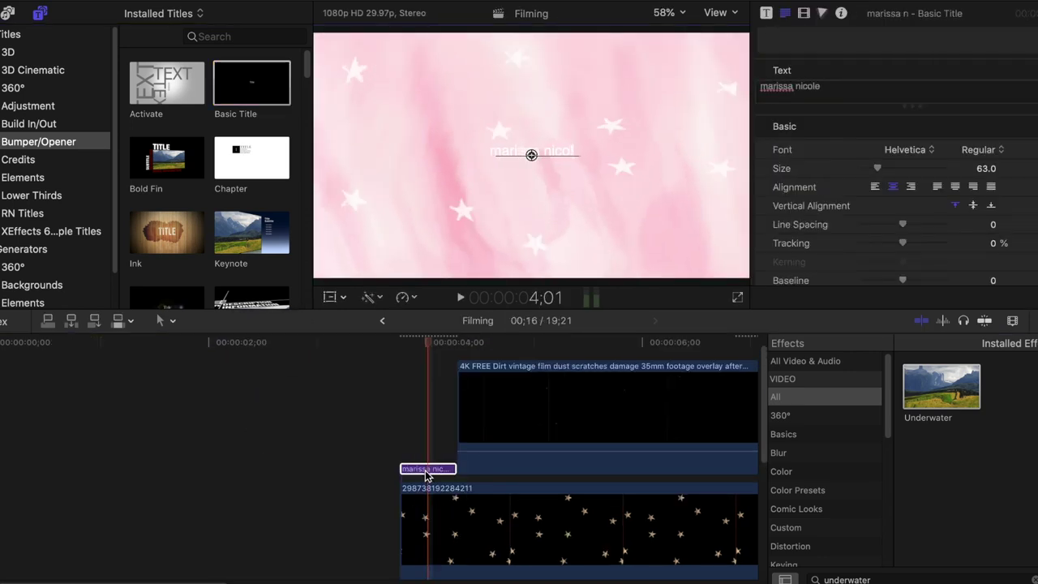
pyautogui.click(425, 471)
pyautogui.click(902, 150)
pyautogui.scroll(5, 904, 154)
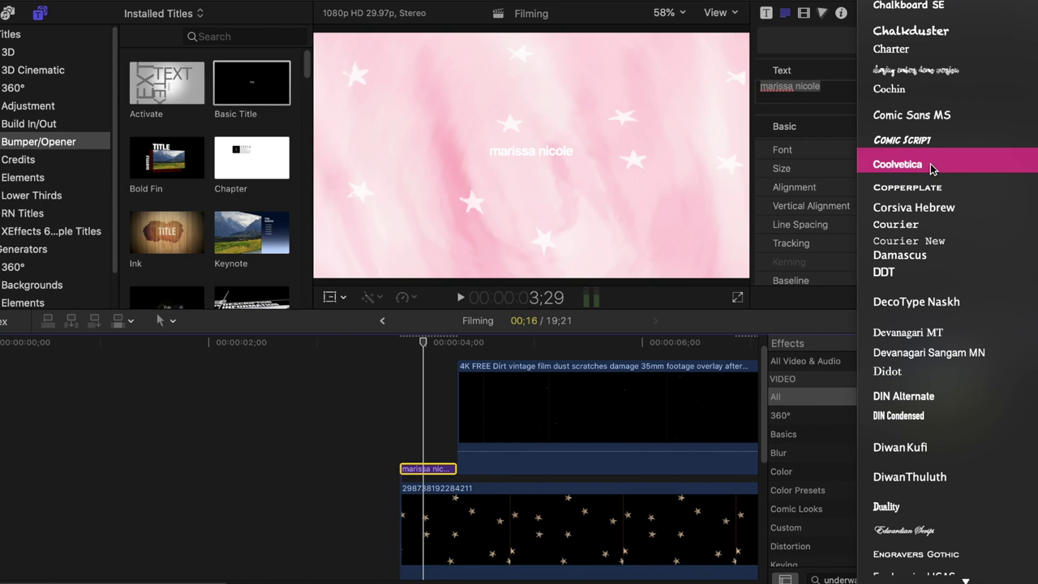
pyautogui.click(932, 166)
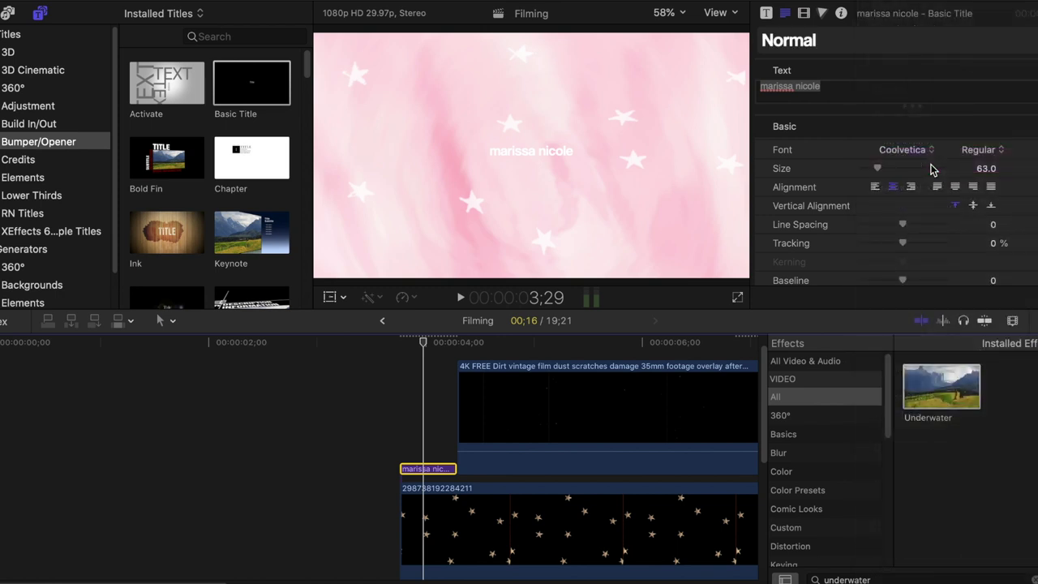
# Set the name title's text size to 200.
pyautogui.click(979, 154)
pyautogui.click(986, 168)
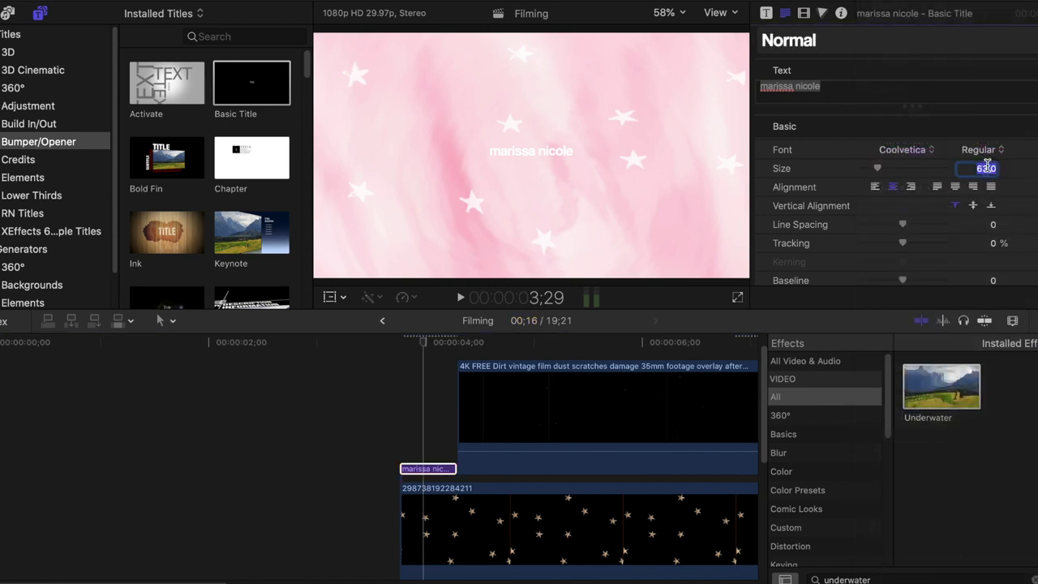
pyautogui.write('200')
pyautogui.press('Return')
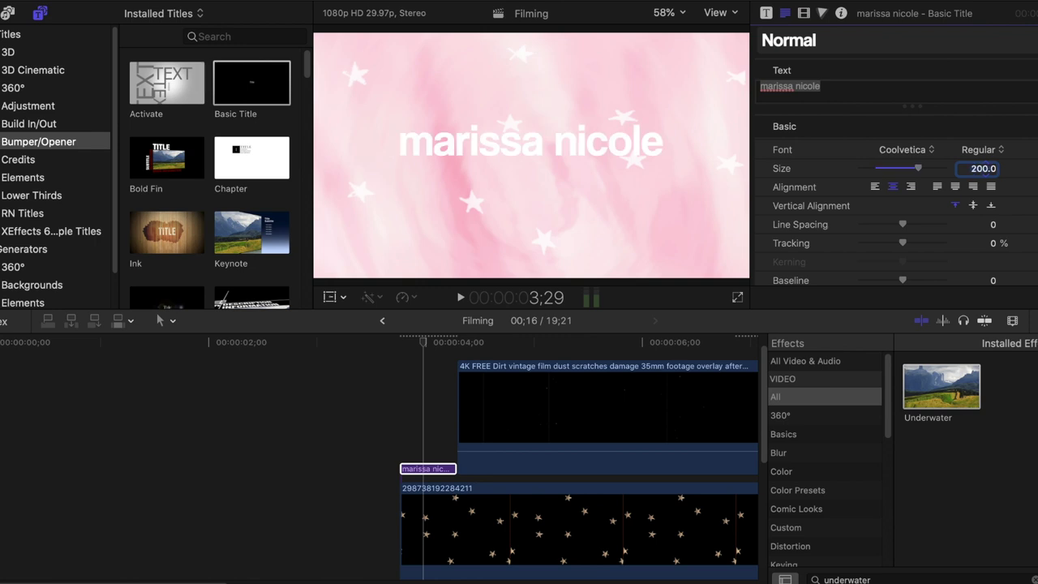
# Enable the outline and drop shadow on the name title and color the outline black.
pyautogui.scroll(-10, 766, 232)
pyautogui.click(764, 230)
pyautogui.click(764, 276)
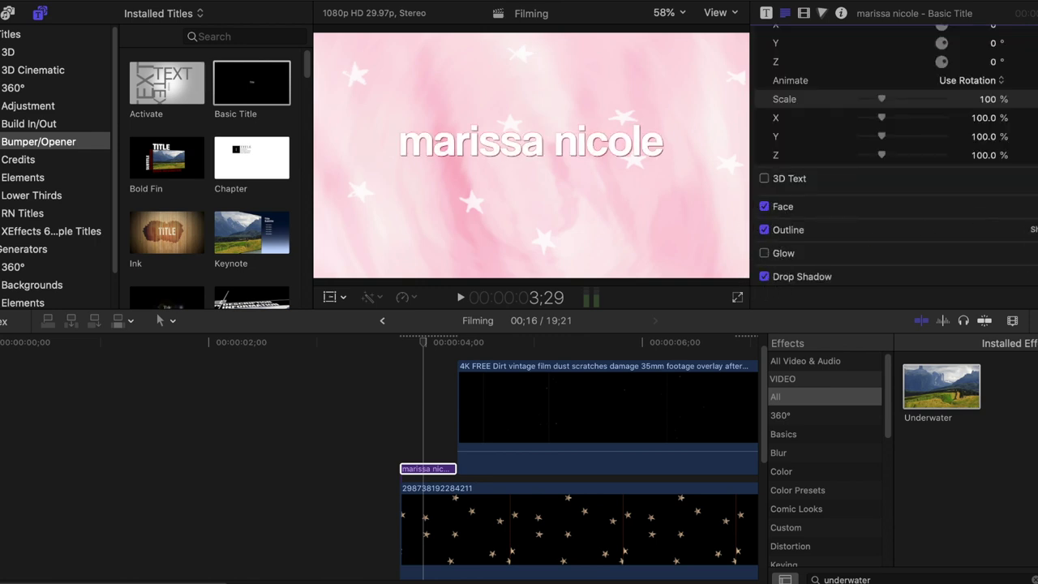
pyautogui.click(1028, 229)
pyautogui.scroll(-3, 891, 210)
pyautogui.click(981, 174)
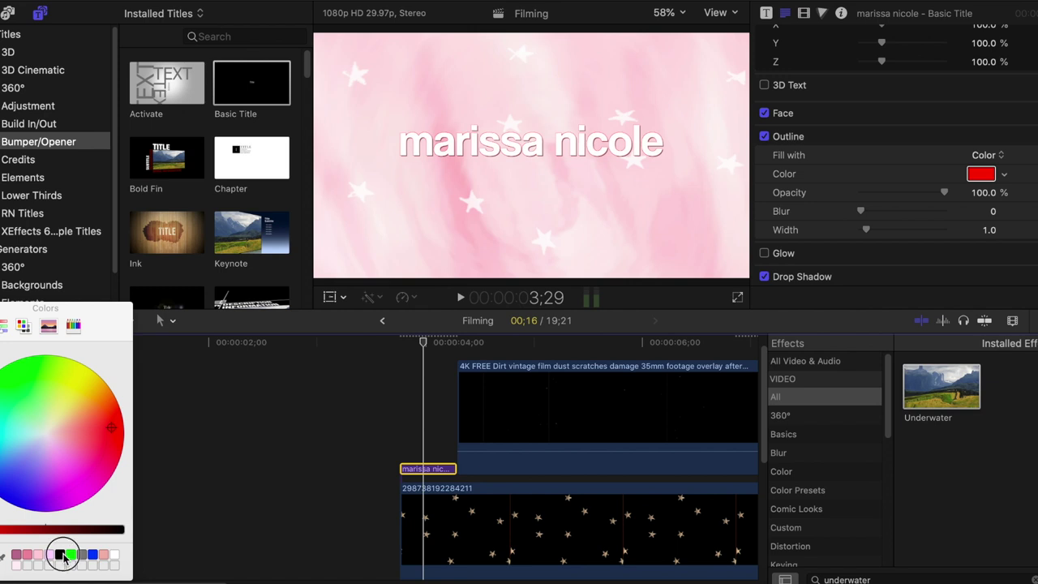
pyautogui.click(59, 555)
# Color the name title's drop shadow medium pink and set its distance to 15.
pyautogui.click(1028, 276)
pyautogui.scroll(-3, 996, 220)
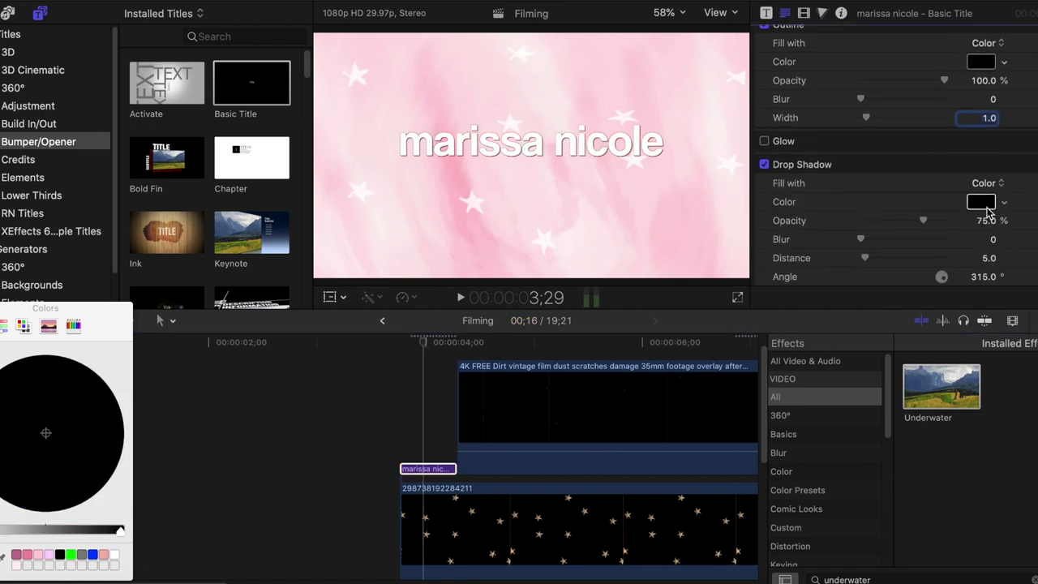
pyautogui.click(985, 201)
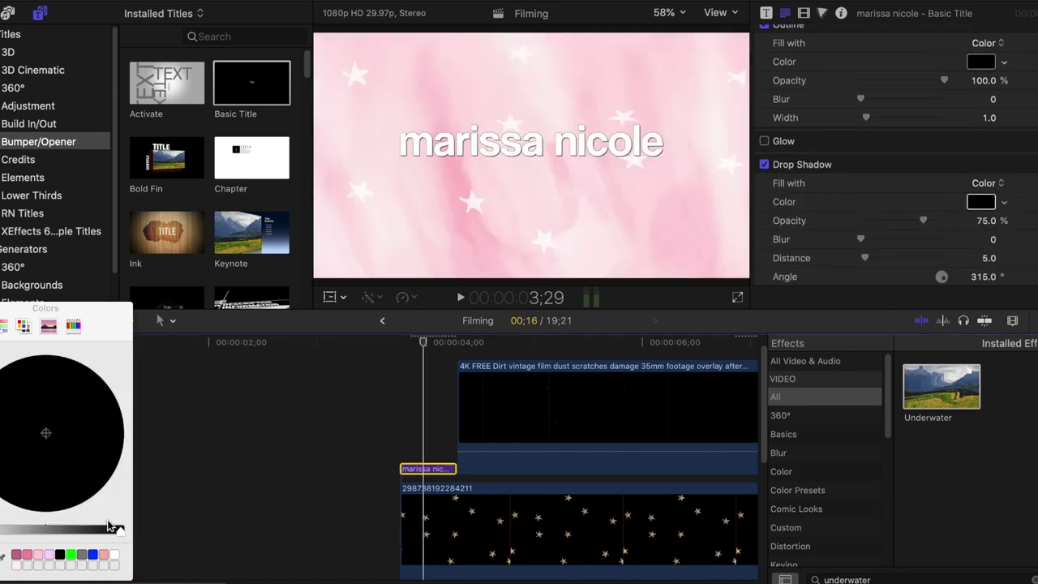
pyautogui.click(27, 554)
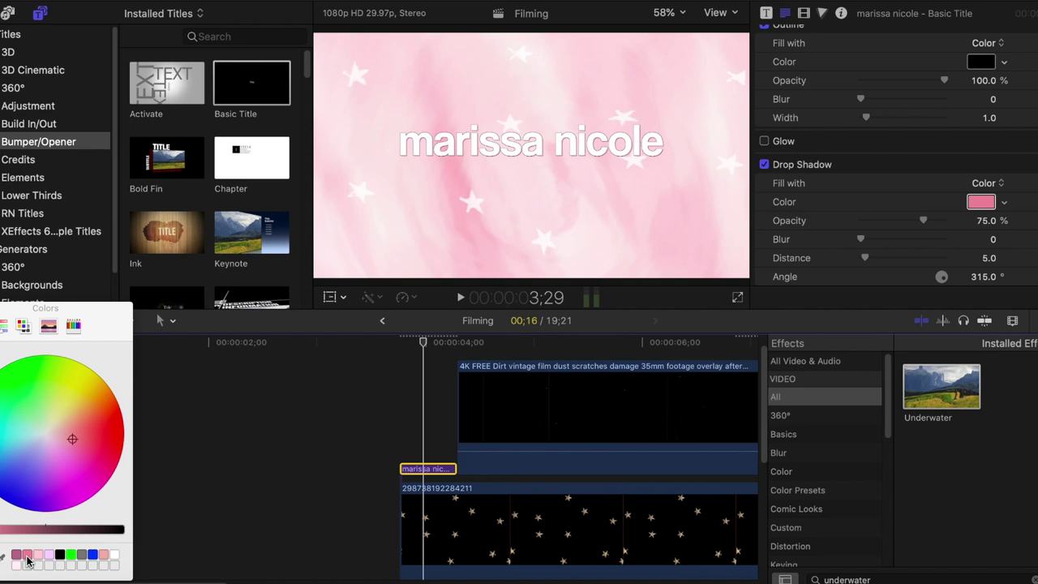
pyautogui.click(984, 258)
pyautogui.write('15')
pyautogui.press('Return')
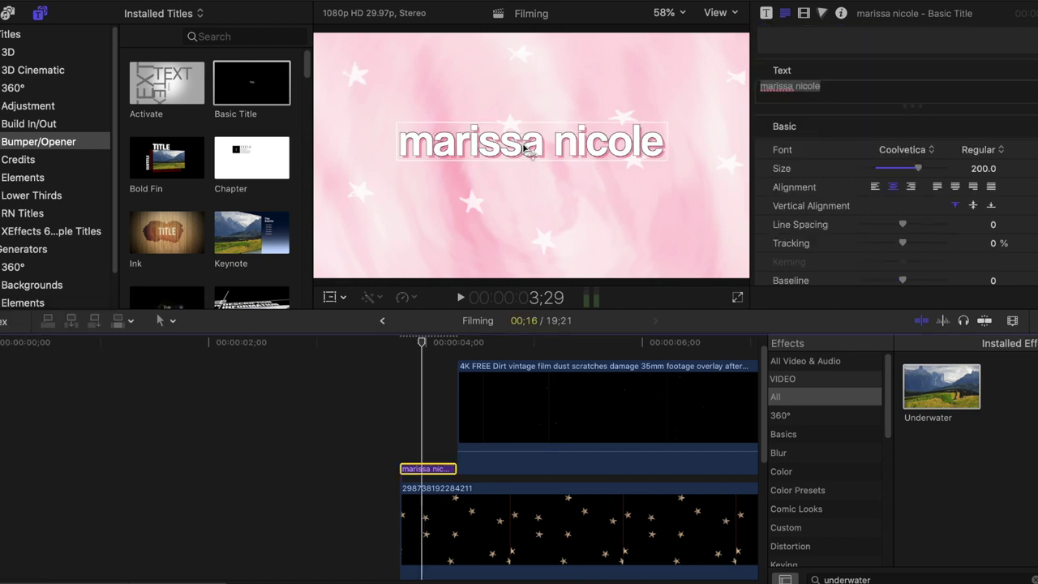
# Move the name title down to the frame's center and stack two copies of it above the original in the timeline.
pyautogui.moveTo(524, 149); pyautogui.dragTo(524, 161)
pyautogui.click(420, 428)
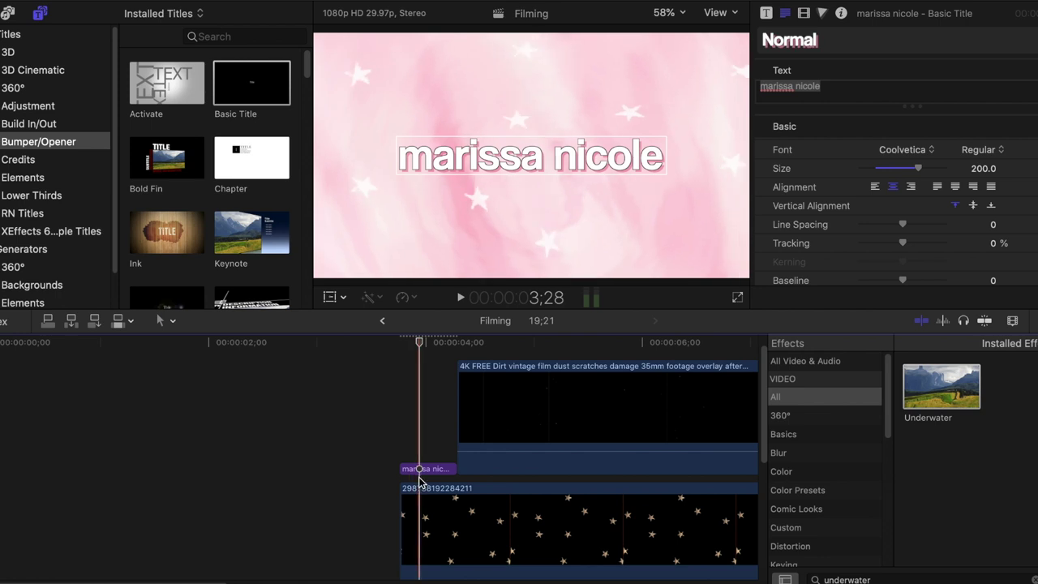
pyautogui.click(421, 468)
pyautogui.press('super+c')
pyautogui.click(399, 440)
pyautogui.press('super+v')
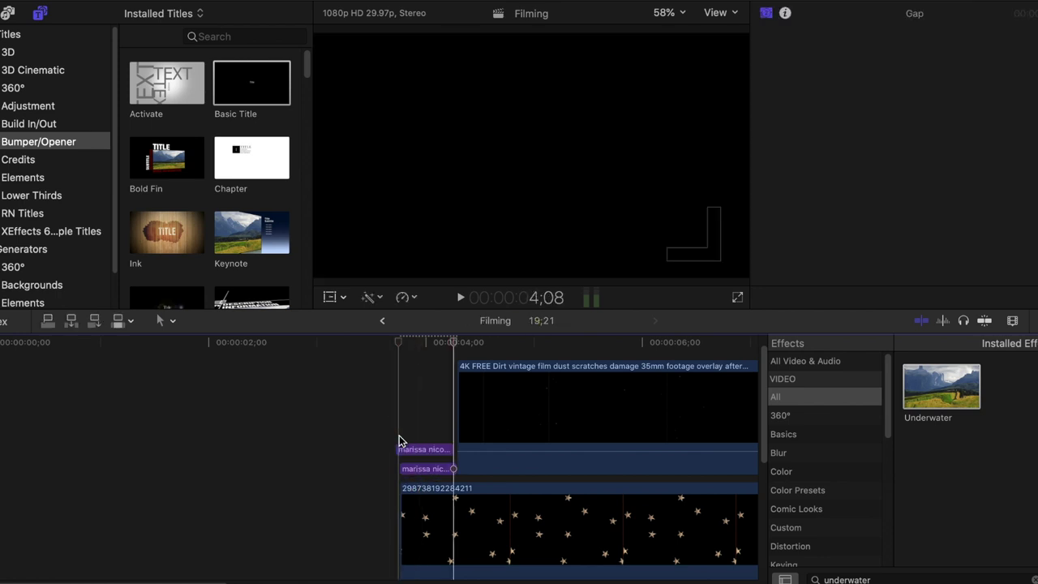
pyautogui.press('super+v')
pyautogui.moveTo(426, 449); pyautogui.dragTo(431, 449)
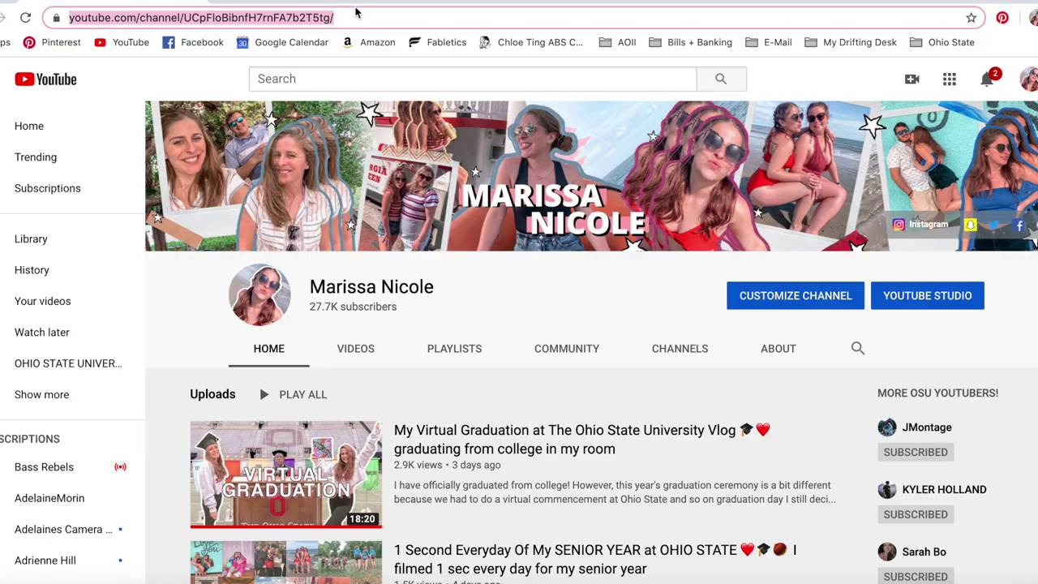
# Search the web for "symbol heart text copy and paste", copy the ♡ symbol and use it as the text of both duplicate titles.
pyautogui.write('symbol heart text copy and paste')
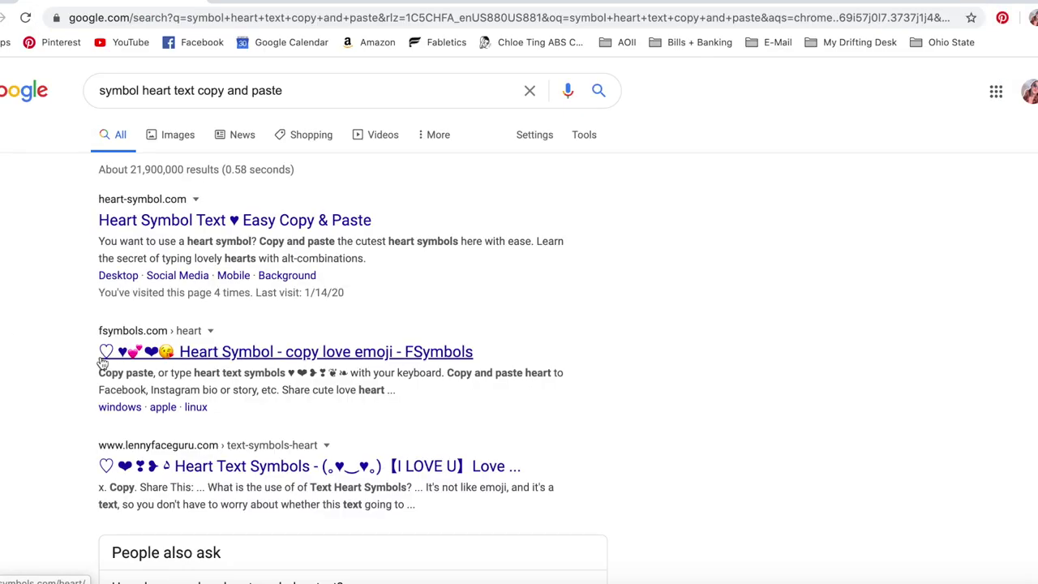
pyautogui.moveTo(98, 350); pyautogui.dragTo(110, 352)
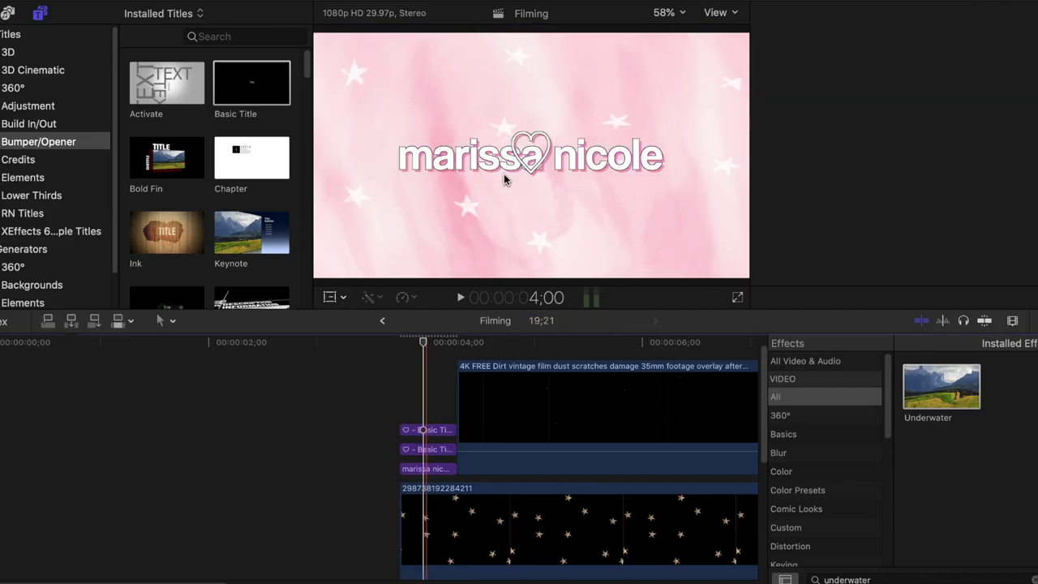
# Position one heart title on each side of the name and reduce both hearts to size 100.
pyautogui.moveTo(531, 154); pyautogui.dragTo(362, 146)
pyautogui.click(983, 168)
pyautogui.write('80')
pyautogui.press('Return')
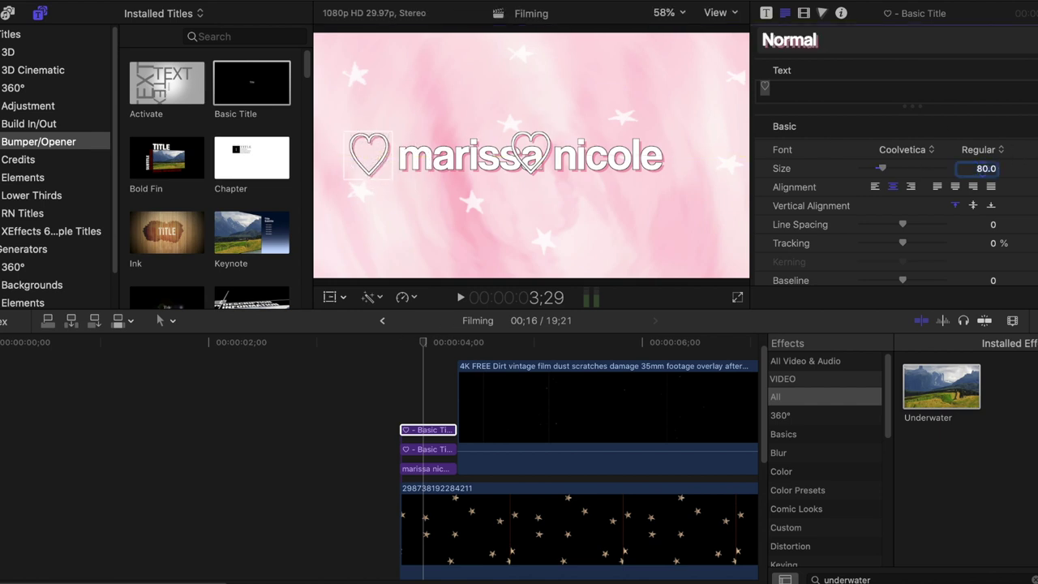
pyautogui.click(428, 449)
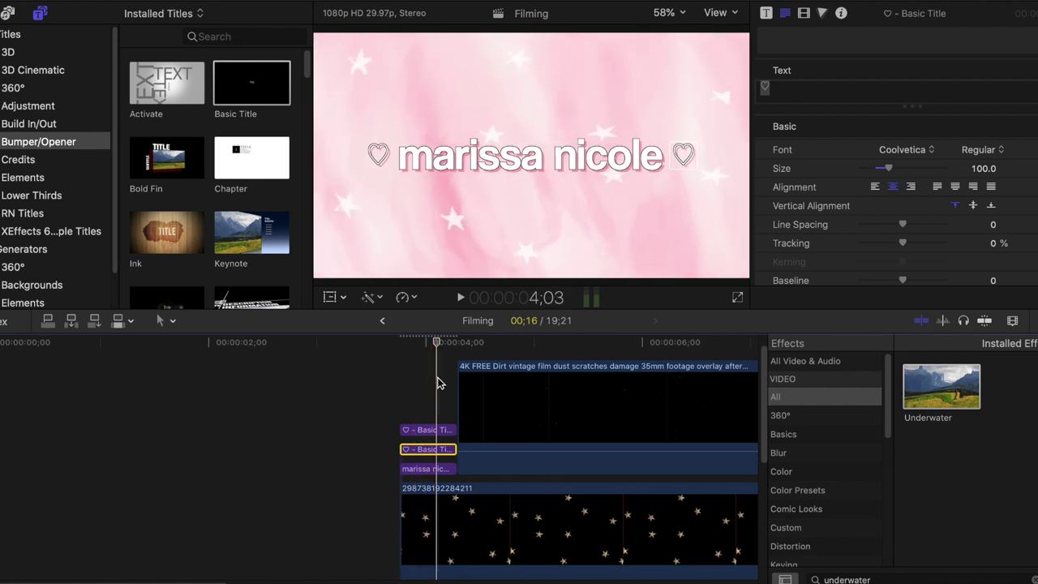
pyautogui.click(437, 382)
# Place the MVI_9523 copy video above the film dust overlay, aligned to its start, and mute its audio.
pyautogui.scroll(1, 458, 386)
pyautogui.hscroll(1, 458, 386)
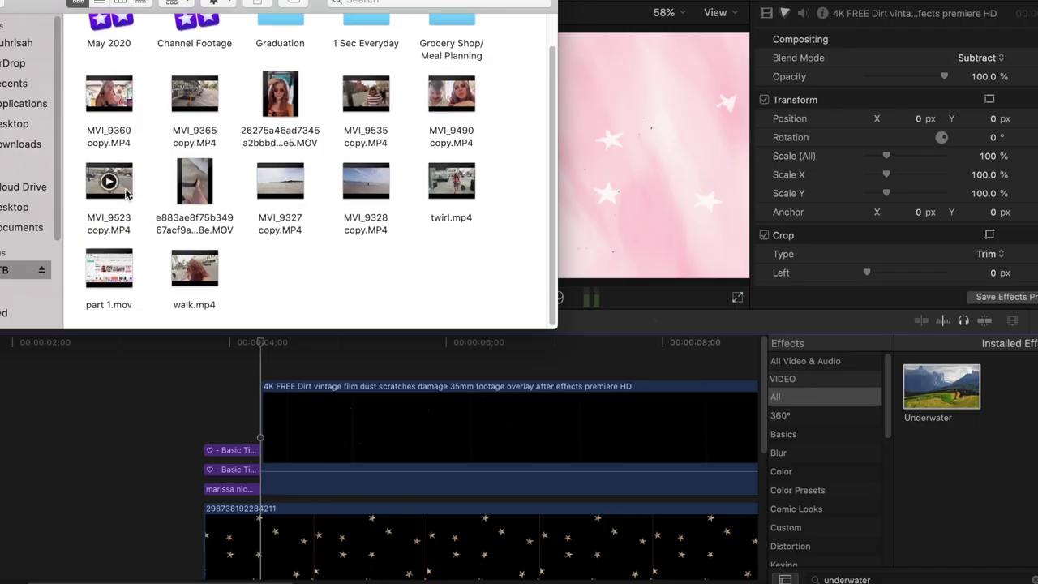
pyautogui.moveTo(125, 192); pyautogui.dragTo(342, 425)
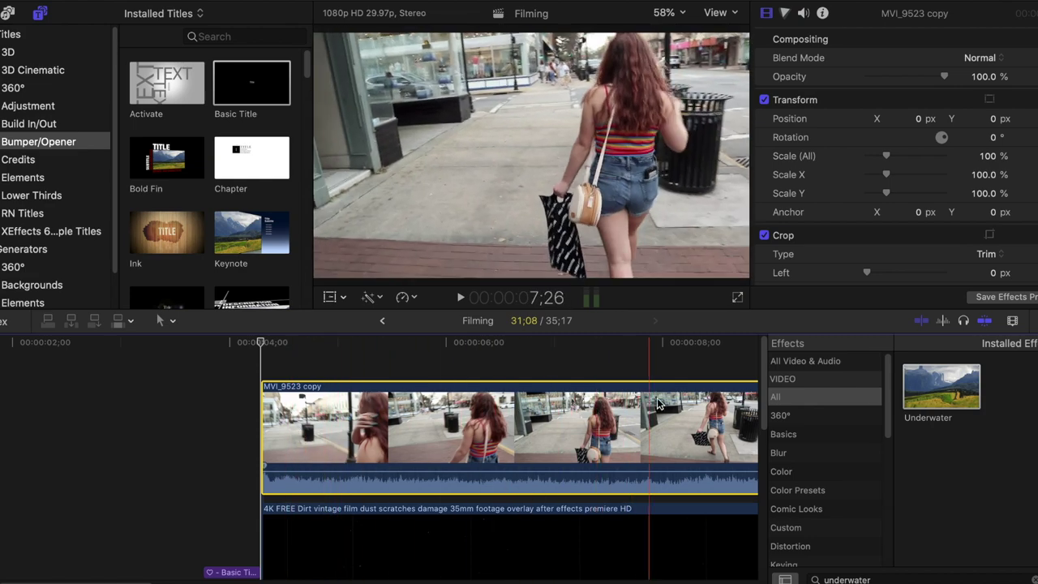
pyautogui.moveTo(331, 469); pyautogui.dragTo(331, 525)
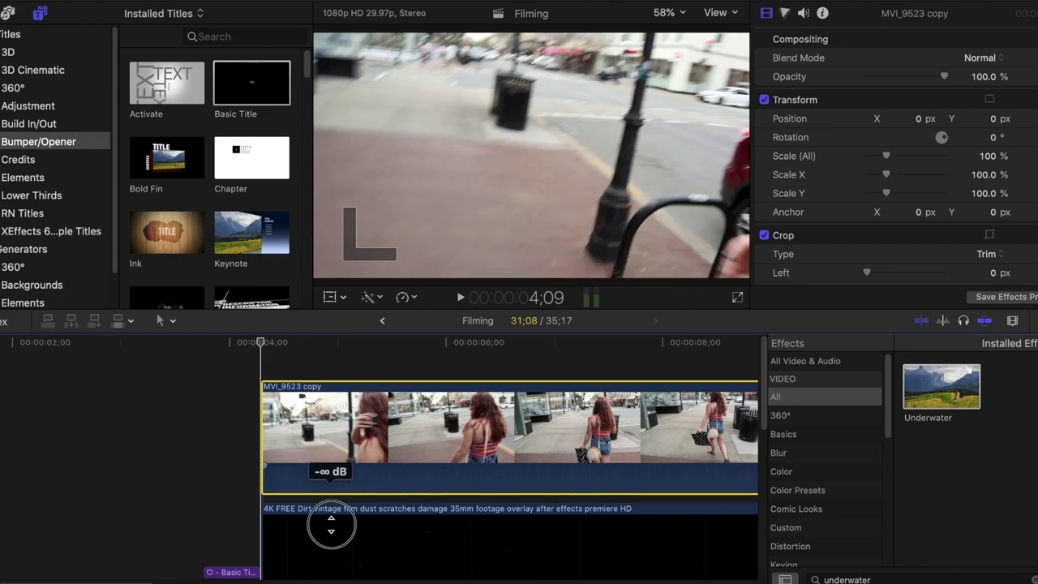
# Replace the MVI_9523 copy clip above the film dust overlay with the walk and twirl clips placed end to end.
pyautogui.hscroll(10, 375, 422)
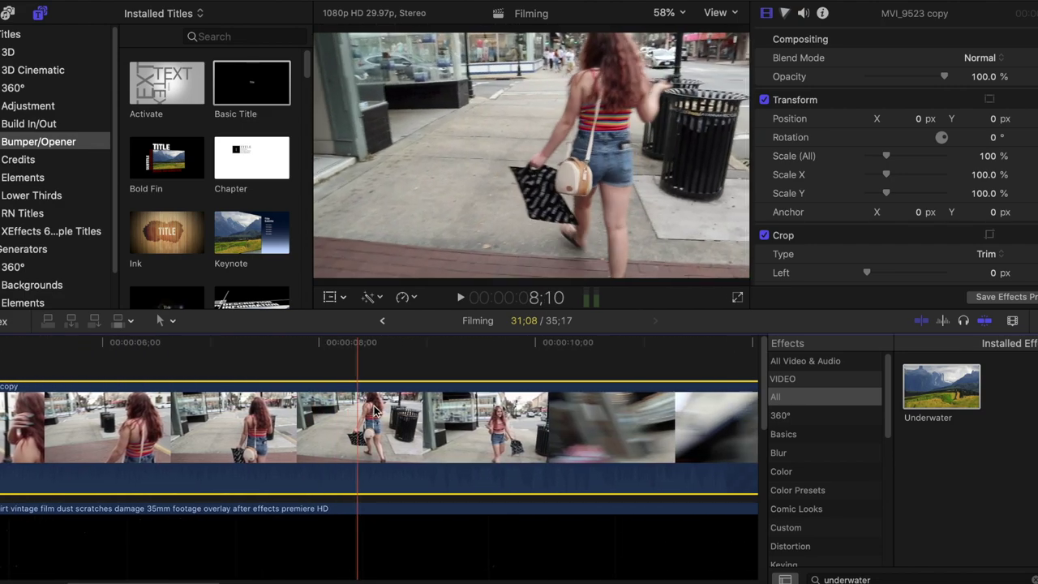
pyautogui.hscroll(10, 374, 412)
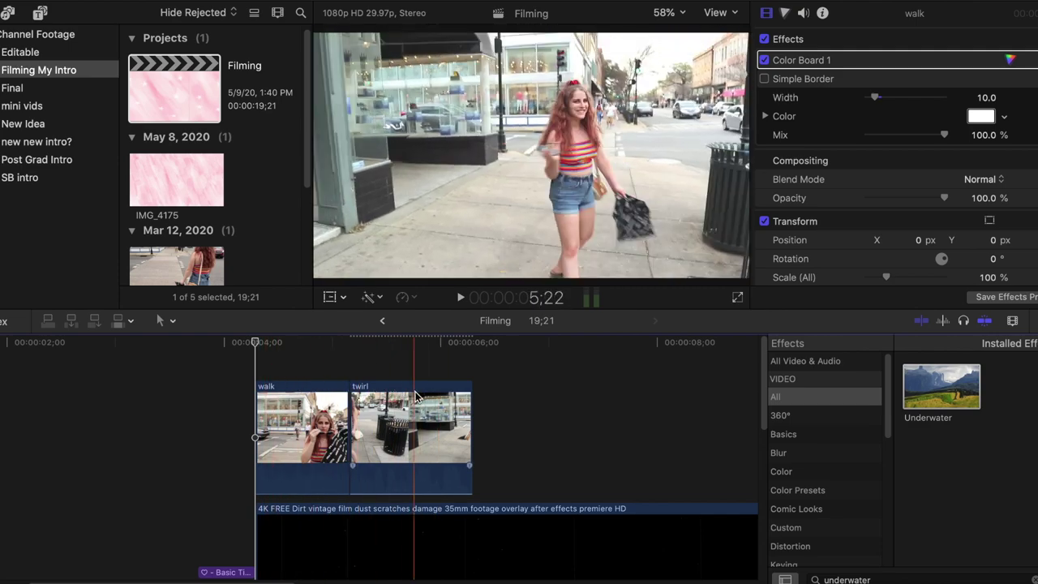
pyautogui.scroll(-3, 415, 437)
pyautogui.scroll(3, 438, 486)
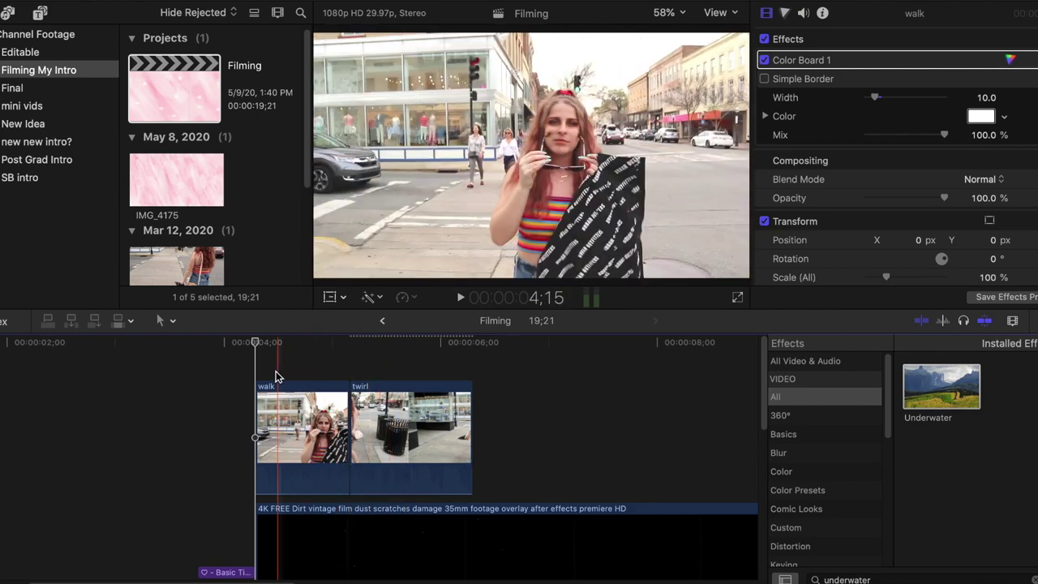
# Set the overall scale of both the walk and twirl clips to 90%.
pyautogui.click(302, 425)
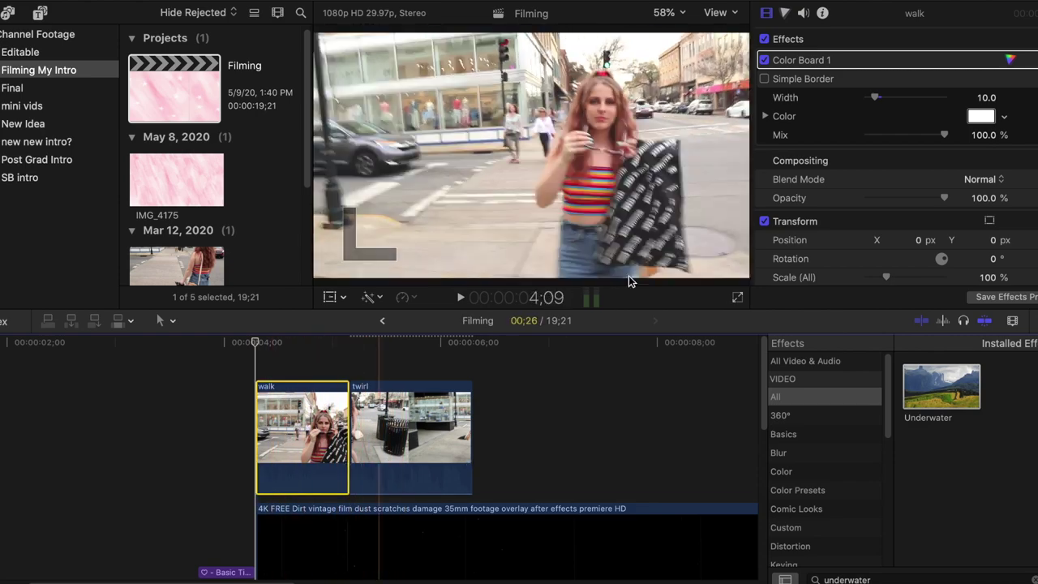
pyautogui.scroll(-4, 989, 223)
pyautogui.click(988, 165)
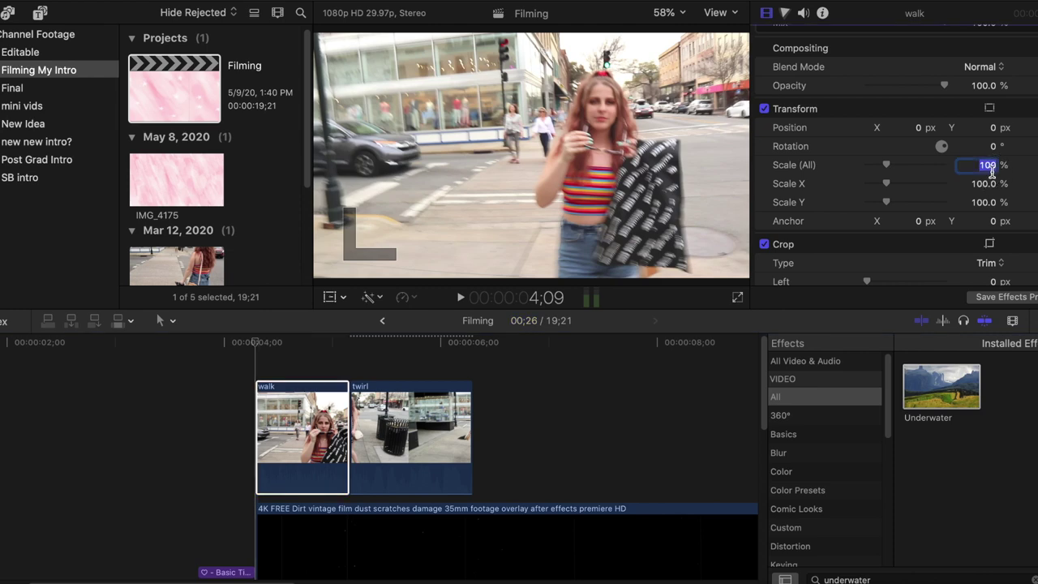
pyautogui.click(422, 430)
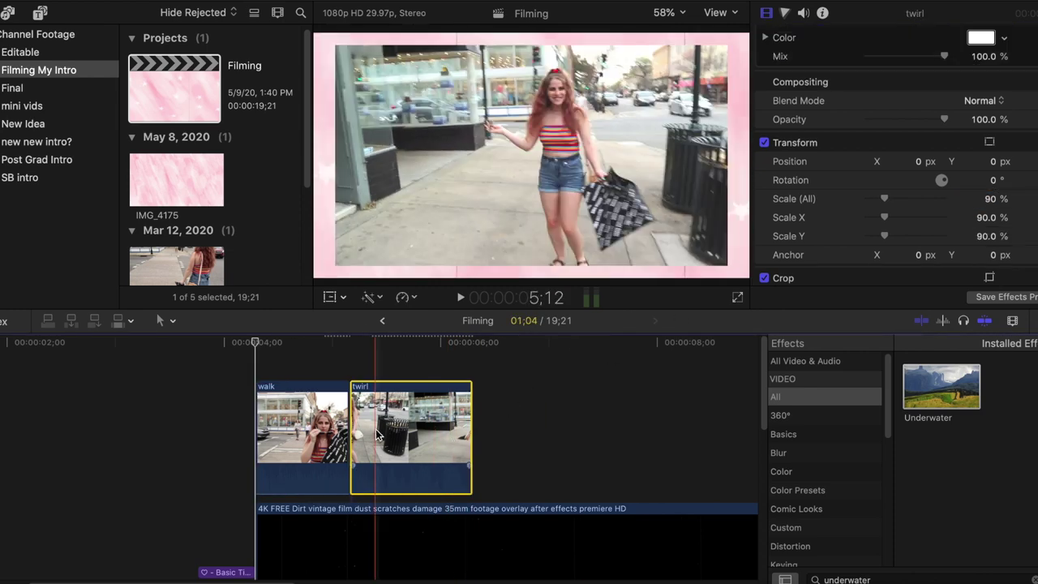
pyautogui.click(292, 418)
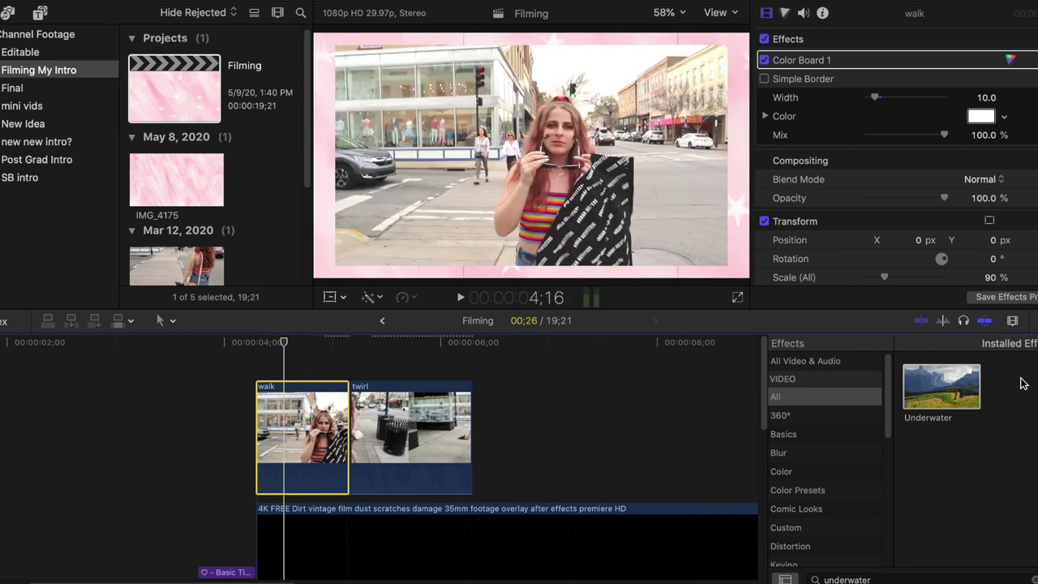
# Search the effects for "sim" and enable the Simple Border effect on both the twirl and walk clips.
pyautogui.doubleClick(887, 576)
pyautogui.write('sim')
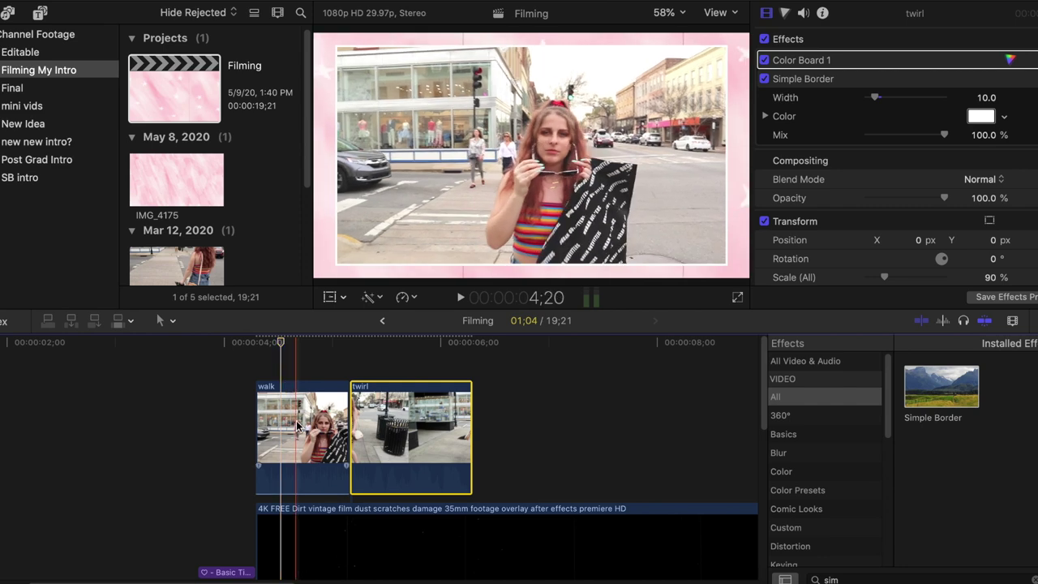
pyautogui.click(294, 421)
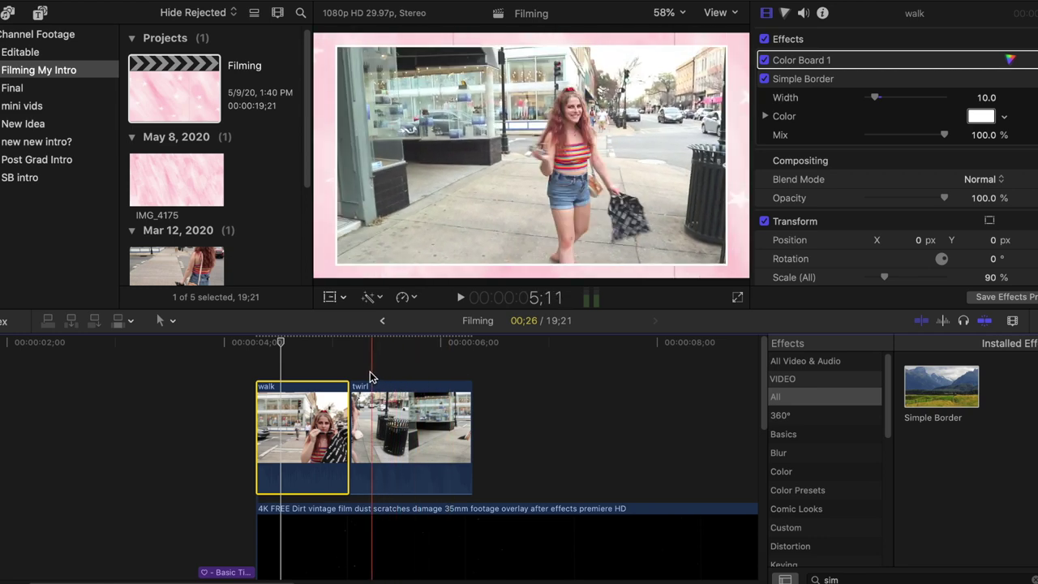
# Check the end of the twirl clip against the music track and return the playhead to the start of the walk clip.
pyautogui.click(473, 373)
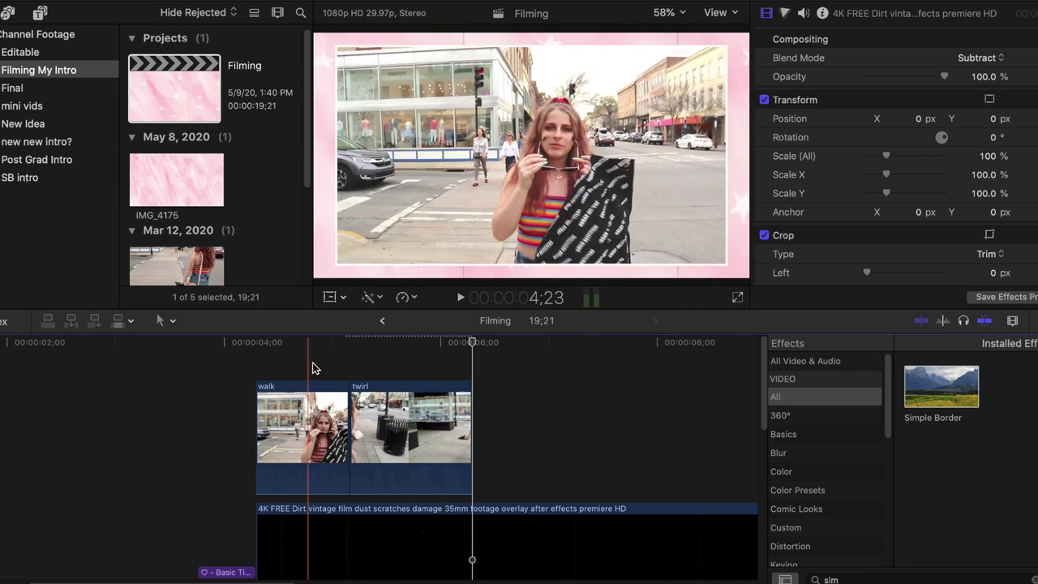
pyautogui.scroll(-10, 324, 487)
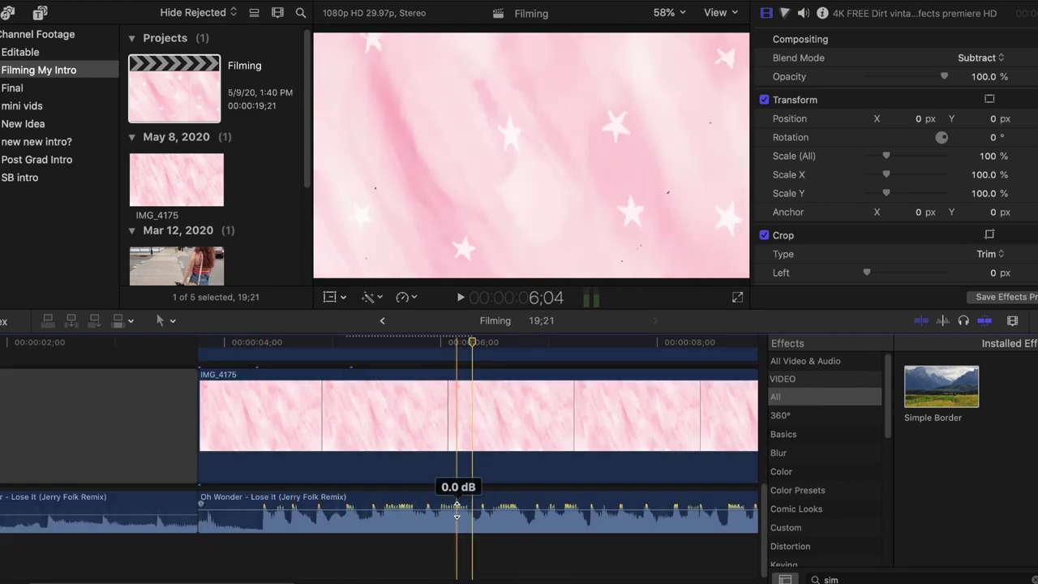
pyautogui.scroll(10, 332, 498)
pyautogui.scroll(2, 314, 495)
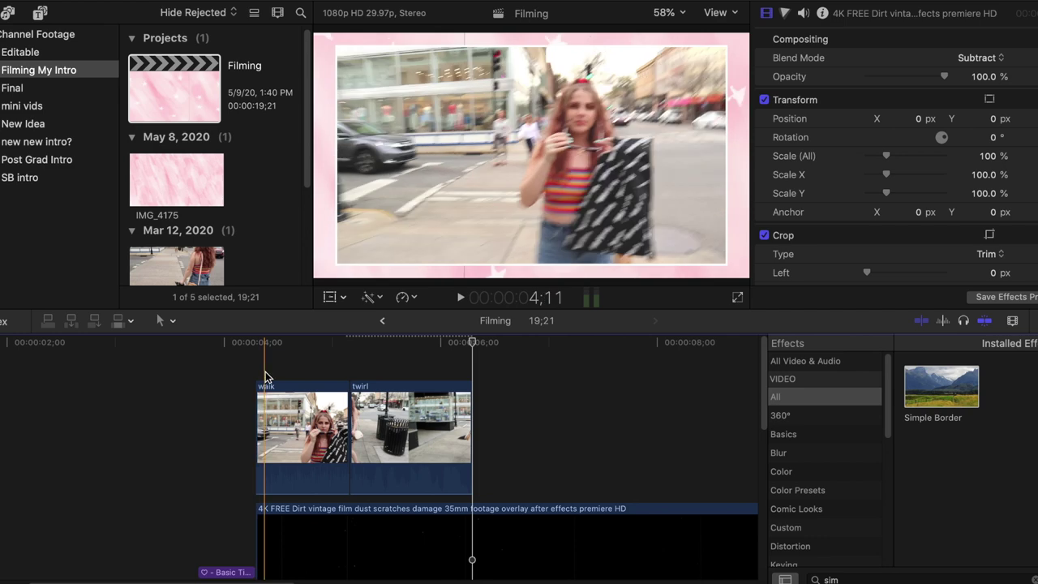
pyautogui.click(255, 365)
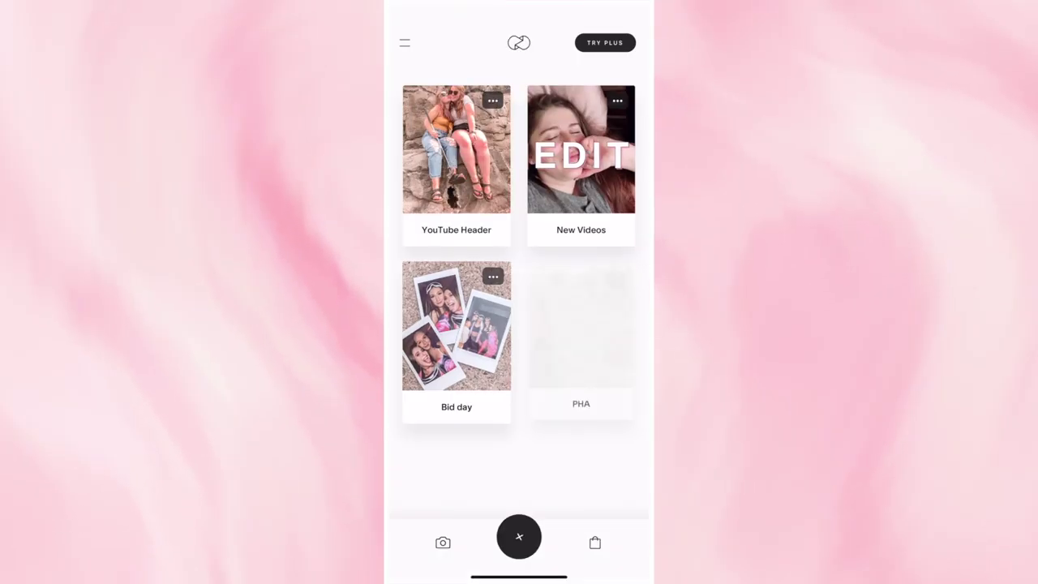
# Switch to the phone's story template app, open the YouTube Header project and browse its polaroid pages.
pyautogui.click(456, 165)
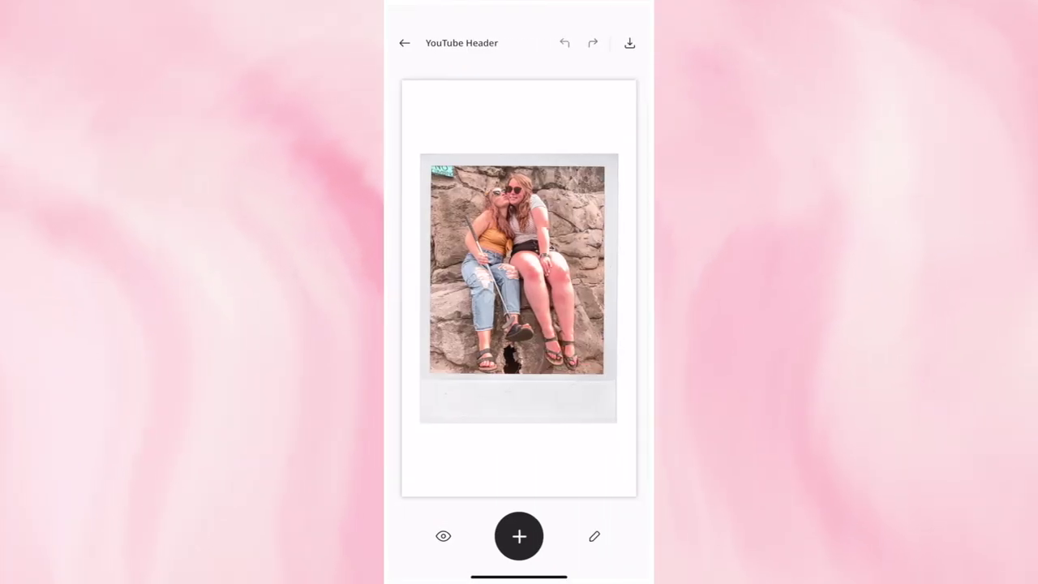
pyautogui.hscroll(1, 519, 288)
pyautogui.hscroll(1, 519, 288)
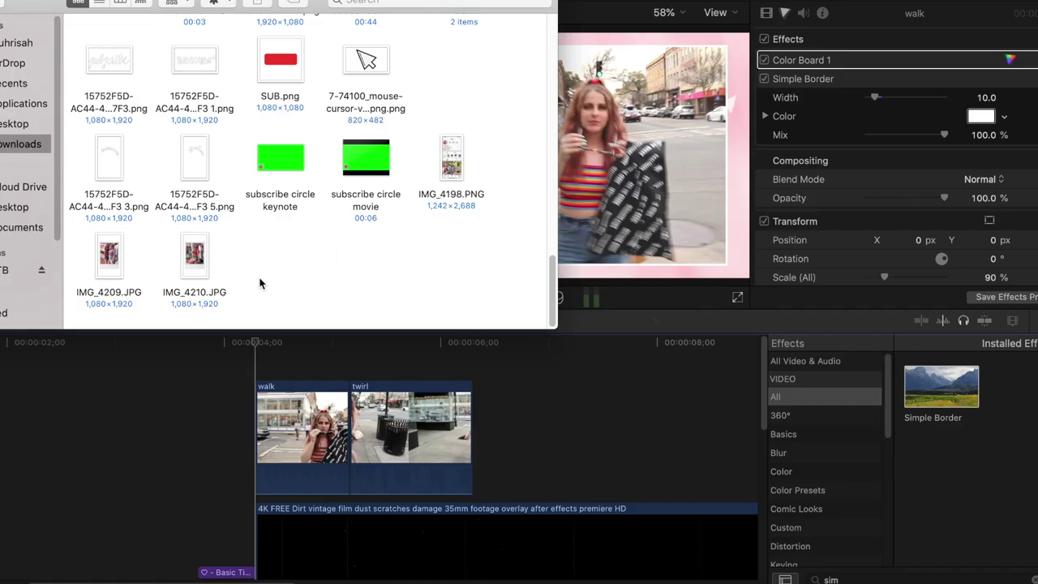
# Open IMG_4209.JPG and IMG_4210.JPG in Preview and remove the white background around each polaroid with Instant Alpha.
pyautogui.doubleClick(111, 258)
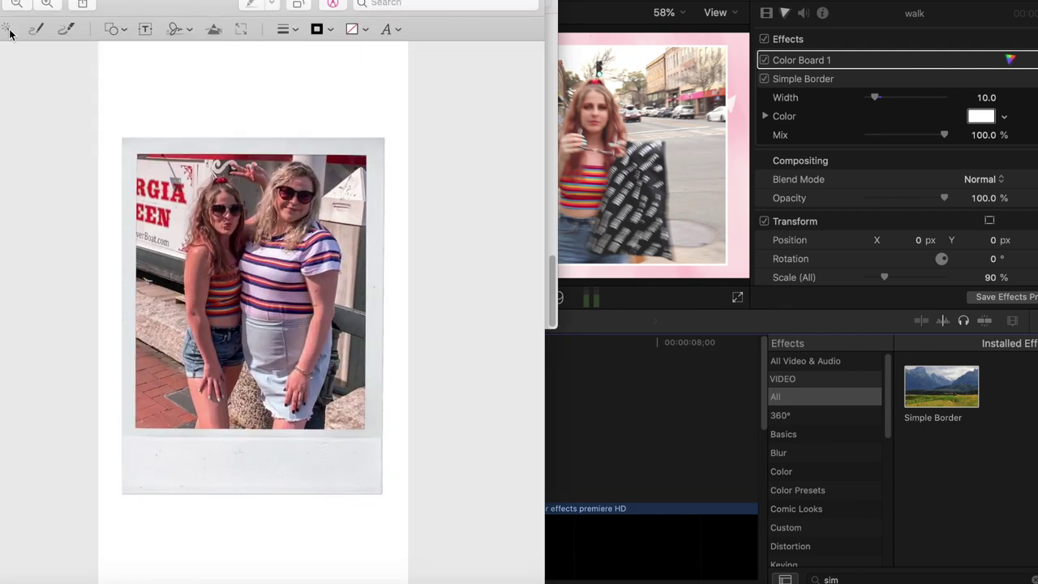
pyautogui.click(9, 34)
pyautogui.moveTo(151, 90)
pyautogui.mouseDown()
pyautogui.moveTo(153, 79)
pyautogui.moveTo(164, 83)
pyautogui.moveTo(154, 85)
pyautogui.mouseUp()
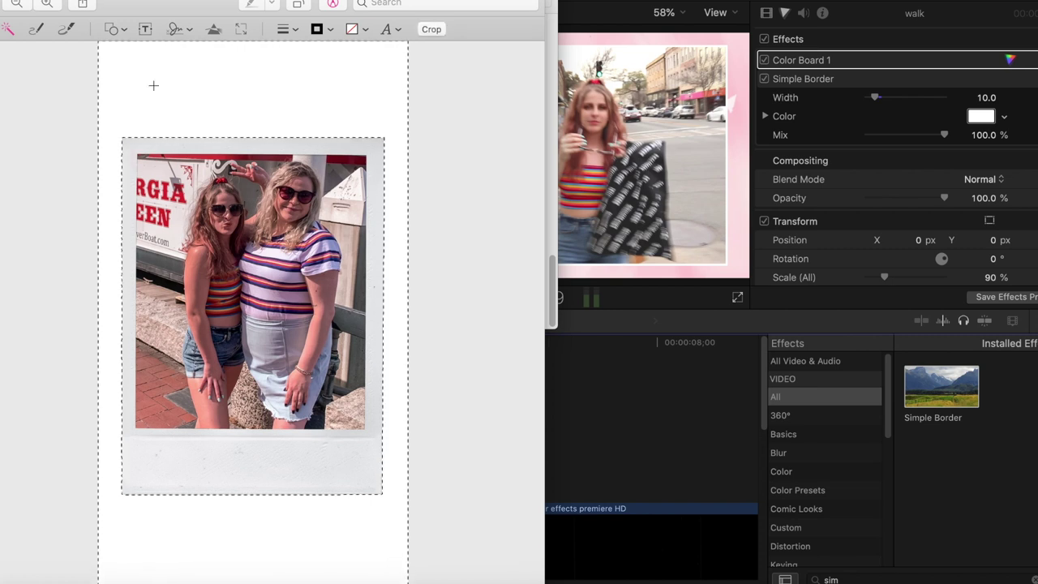
pyautogui.press('Delete')
pyautogui.click(359, 121)
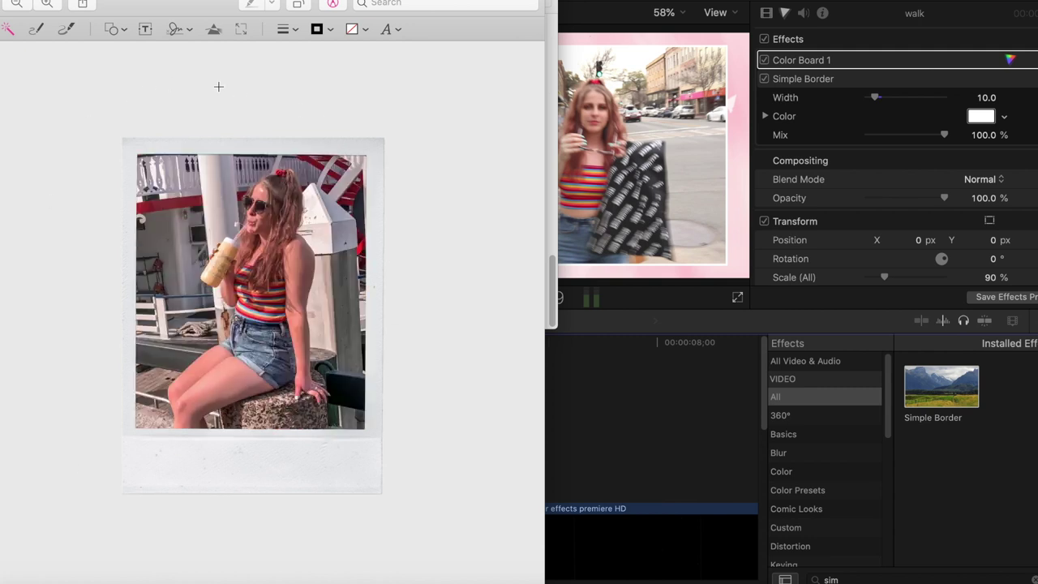
pyautogui.press('super+q')
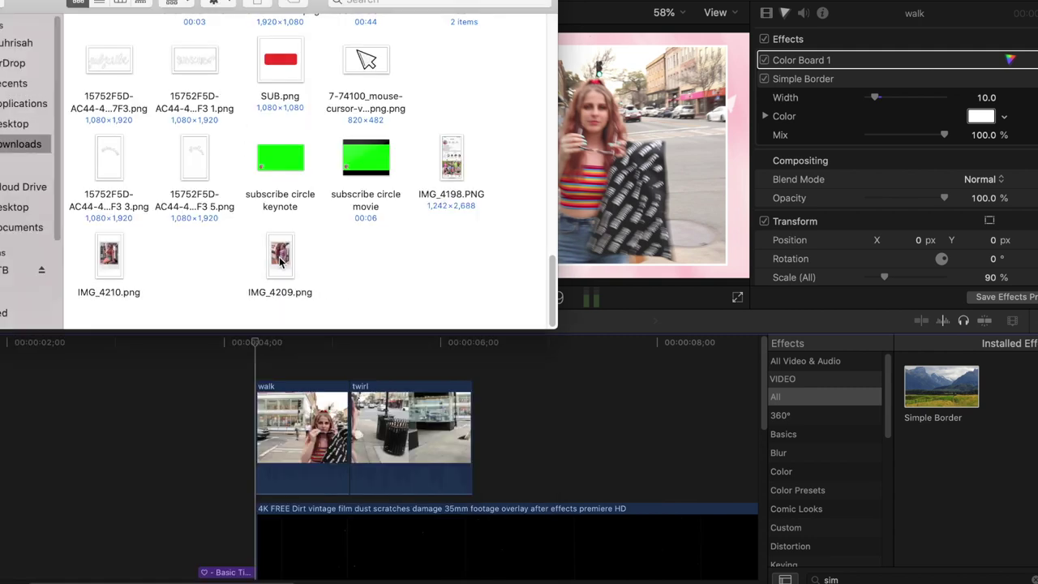
# Add the IMG_4209 and IMG_4210 polaroids above the video clips from the start of walk, and scale IMG_4210 to 70%.
pyautogui.moveTo(280, 258); pyautogui.dragTo(276, 373)
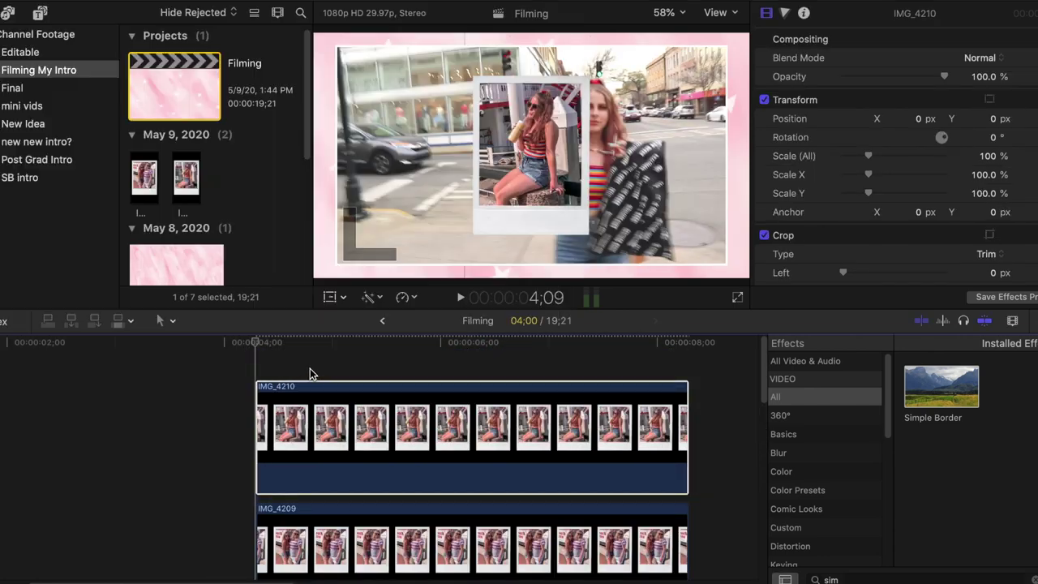
pyautogui.click(310, 369)
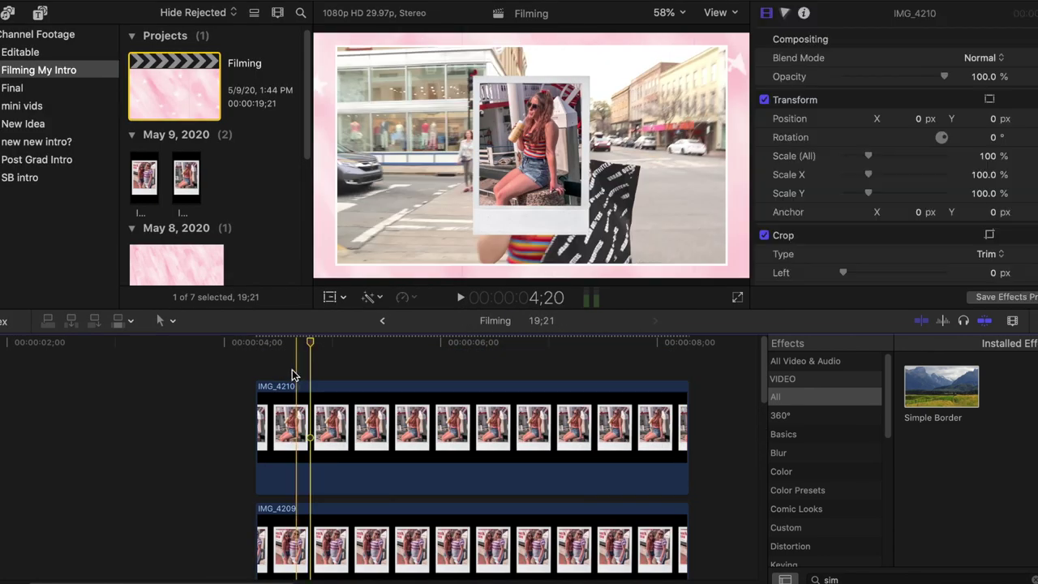
pyautogui.click(319, 383)
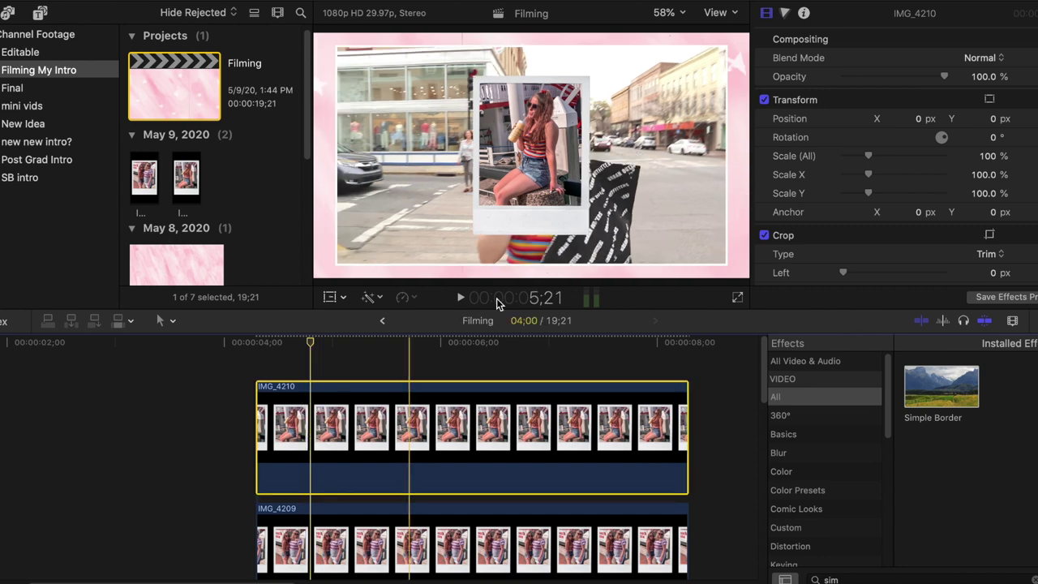
pyautogui.click(989, 156)
pyautogui.write('70')
pyautogui.press('Return')
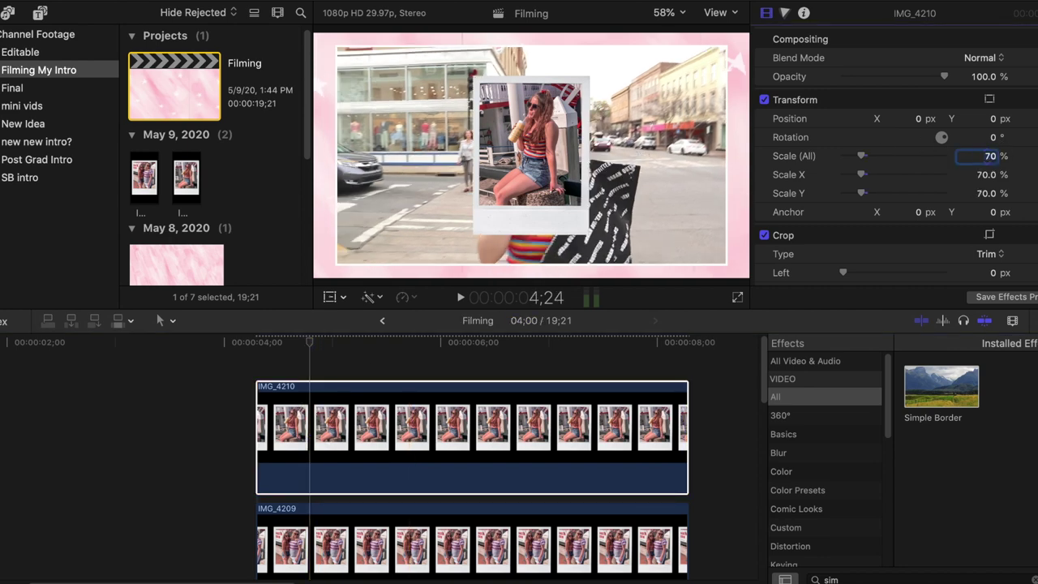
# Set the overall scale of the IMG_4209 polaroid to 60%.
pyautogui.click(436, 521)
pyautogui.click(991, 155)
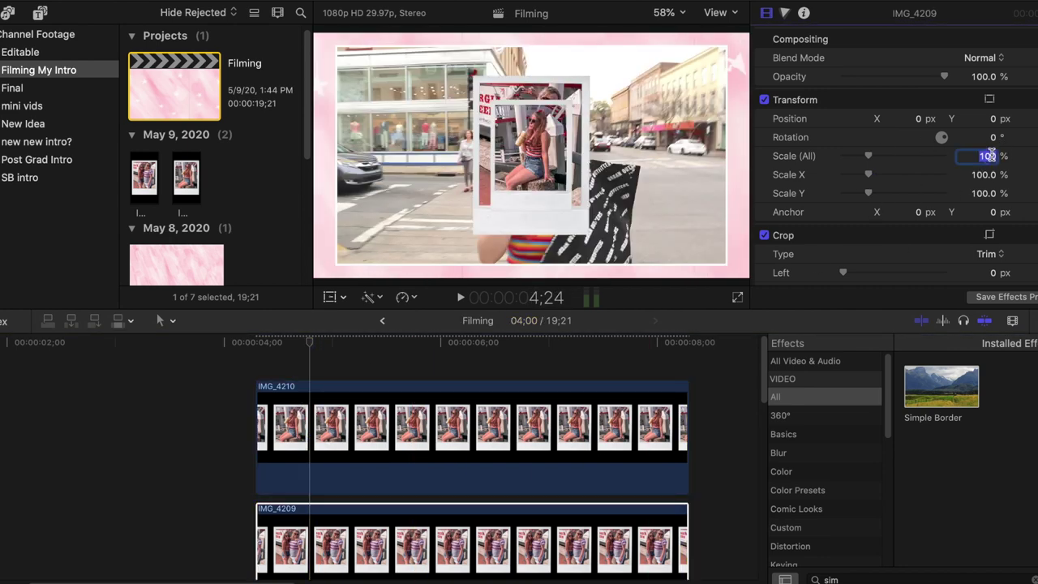
pyautogui.press('Return')
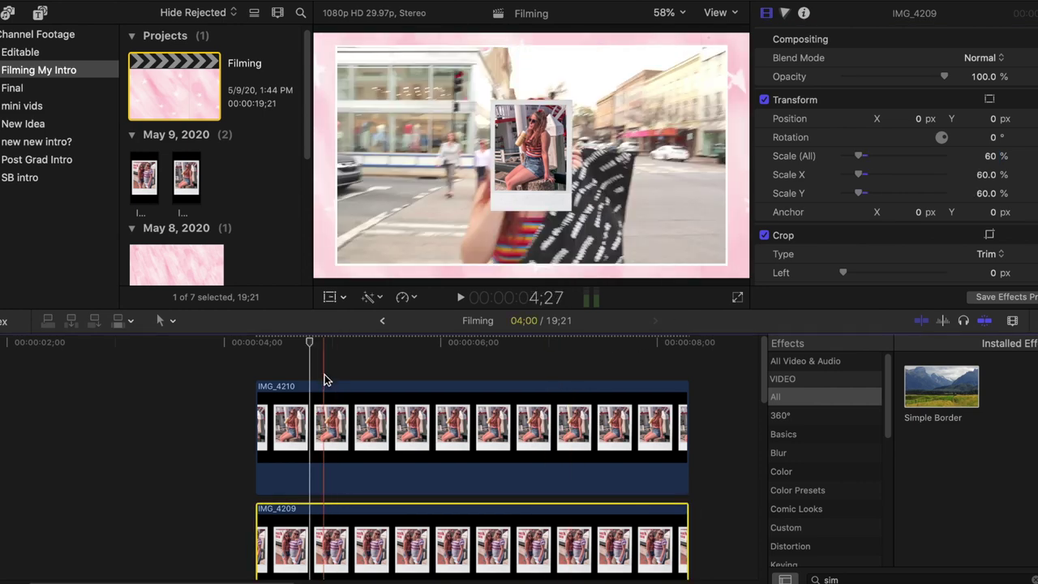
# Rotate the IMG_4210 polaroid to 12°.
pyautogui.click(306, 377)
pyautogui.click(307, 389)
pyautogui.click(996, 138)
pyautogui.write('12')
pyautogui.press('Return')
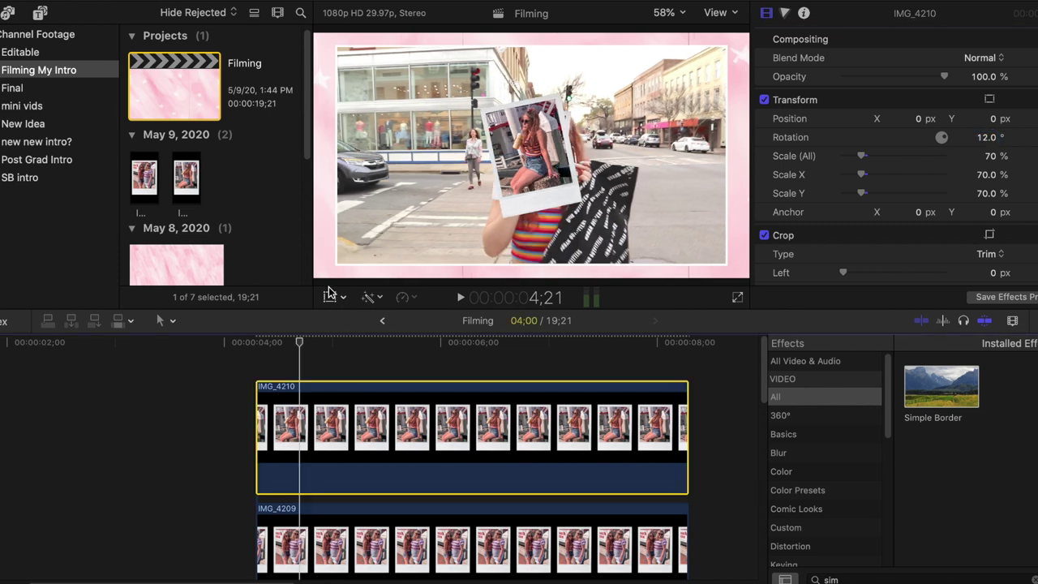
# Move the IMG_4210 polaroid to the frame's upper-left corner, about X -717, Y 221 px, and the IMG_4209 polaroid just below it.
pyautogui.click(330, 300)
pyautogui.moveTo(531, 159); pyautogui.dragTo(370, 110)
pyautogui.click(529, 160)
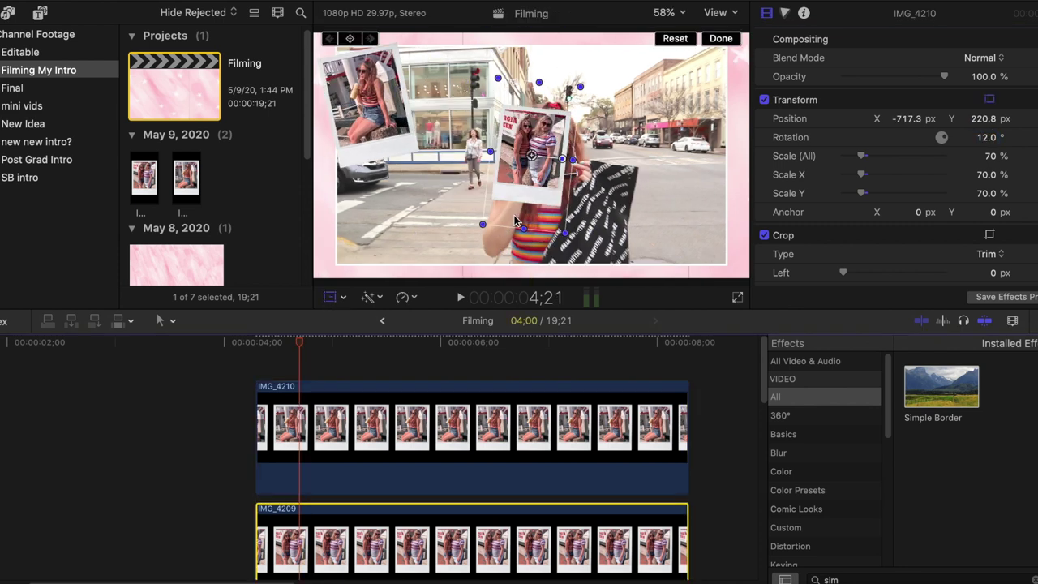
pyautogui.moveTo(530, 163); pyautogui.dragTo(405, 202)
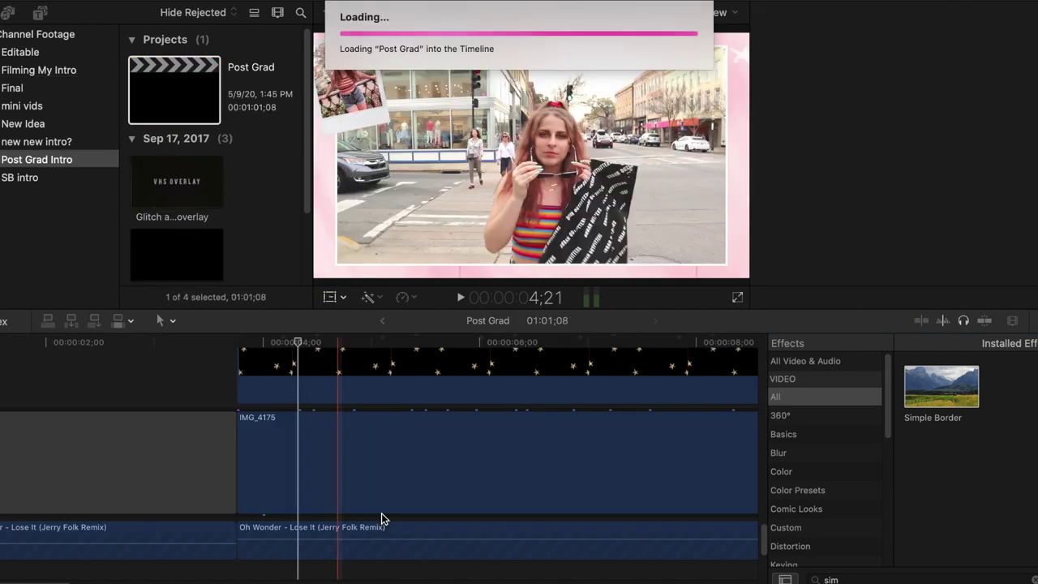
# Examine how the polaroids and repeated photo cutouts are layered and timed in the Post Grad project.
pyautogui.scroll(5, 355, 481)
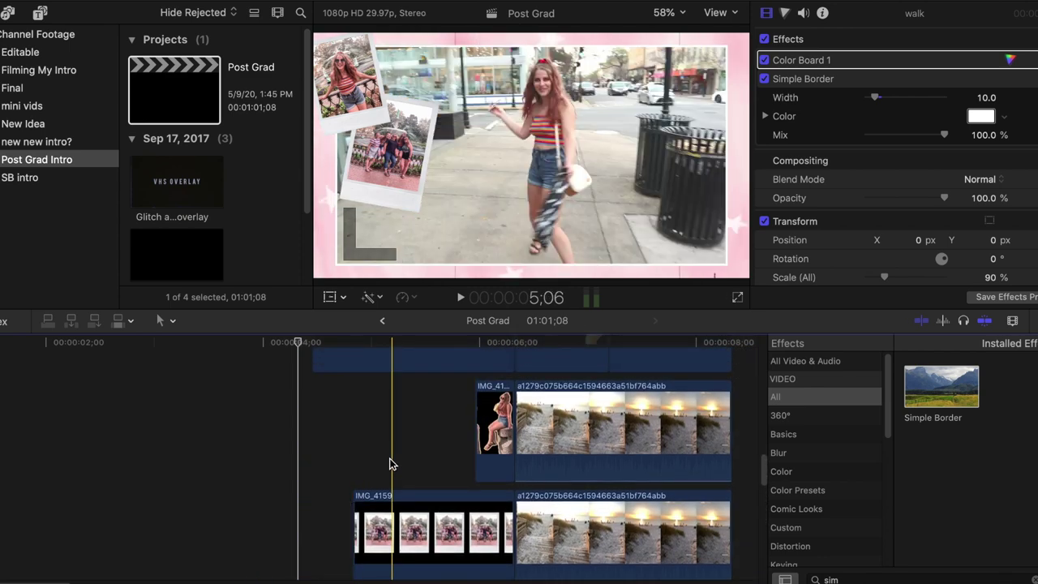
pyautogui.scroll(5, 353, 479)
pyautogui.scroll(3, 347, 453)
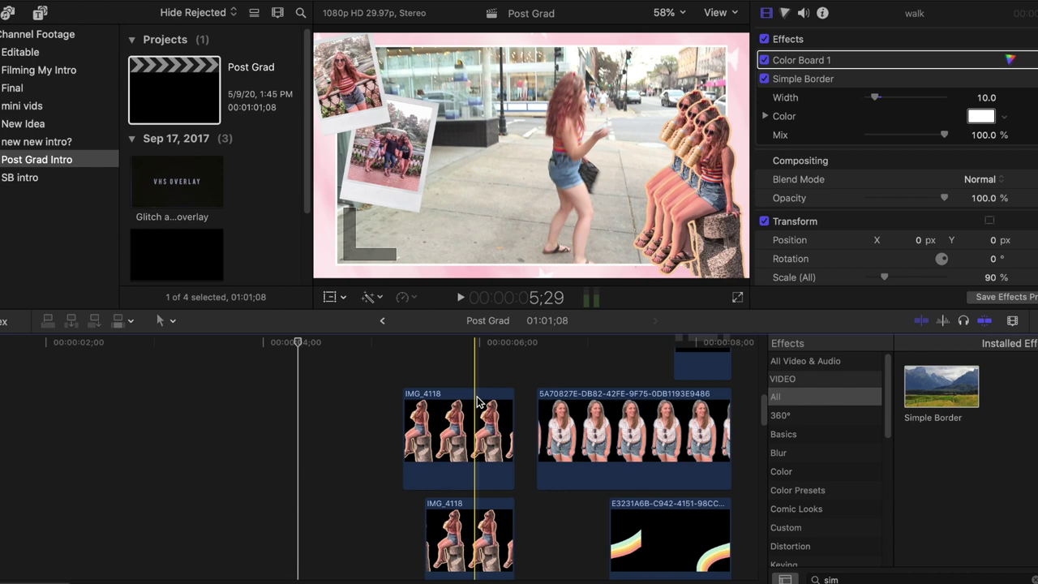
pyautogui.click(476, 344)
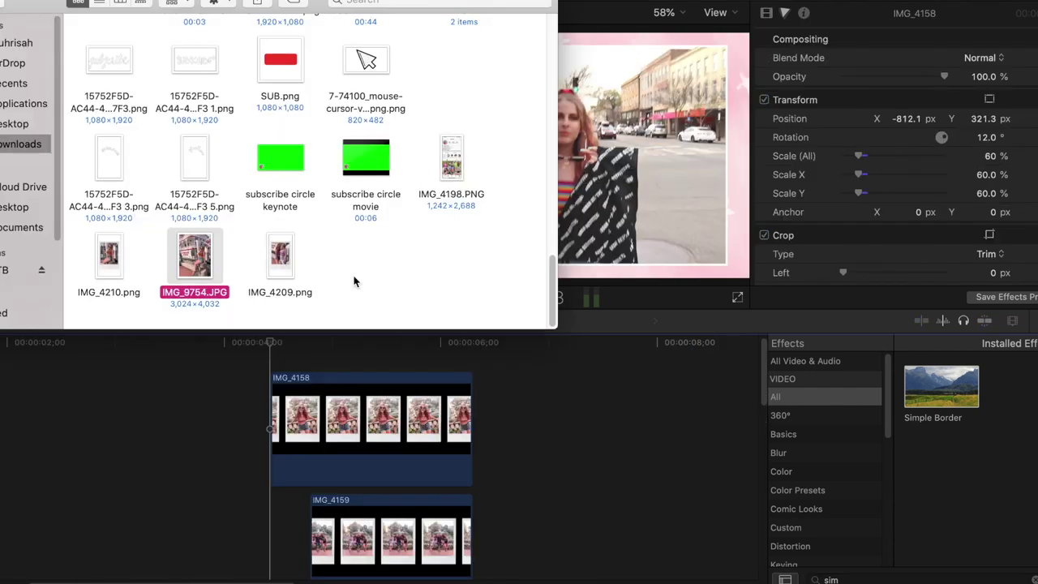
# Open IMG_9754.JPG in Preview and trace a lasso selection around the seated woman and the stone post.
pyautogui.click(357, 288)
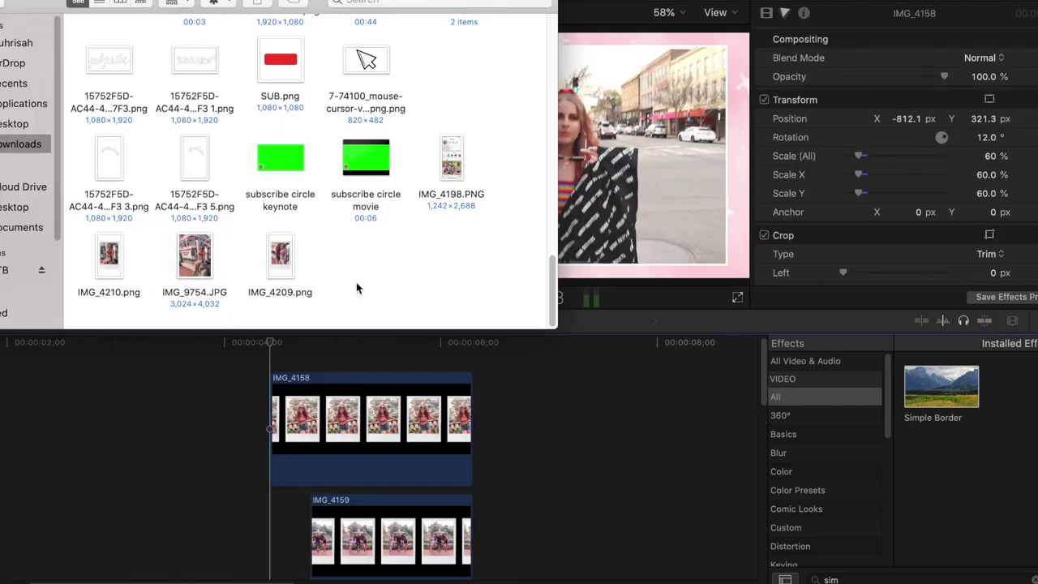
pyautogui.doubleClick(203, 254)
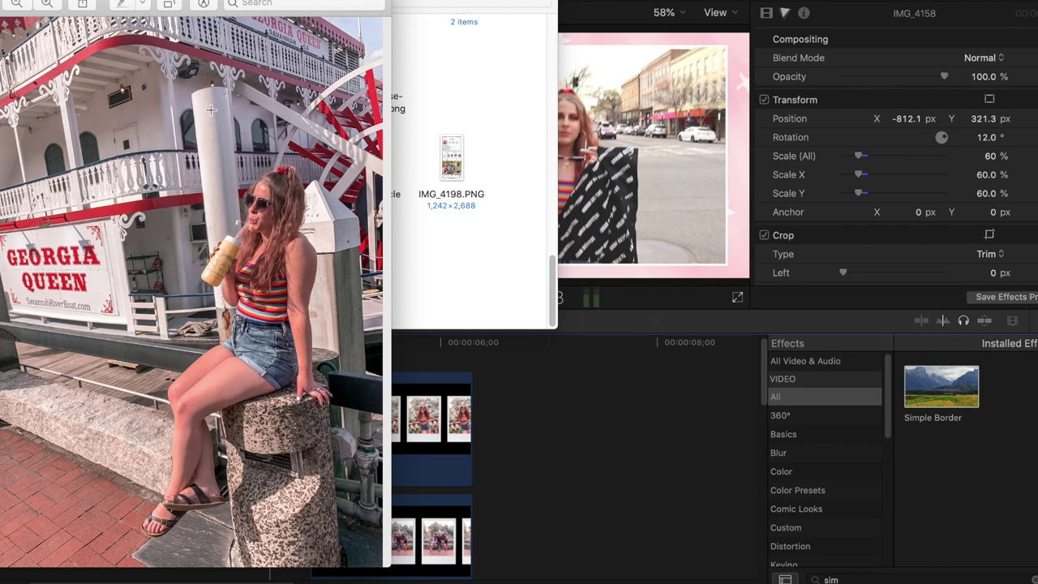
pyautogui.click(205, 7)
pyautogui.click(10, 30)
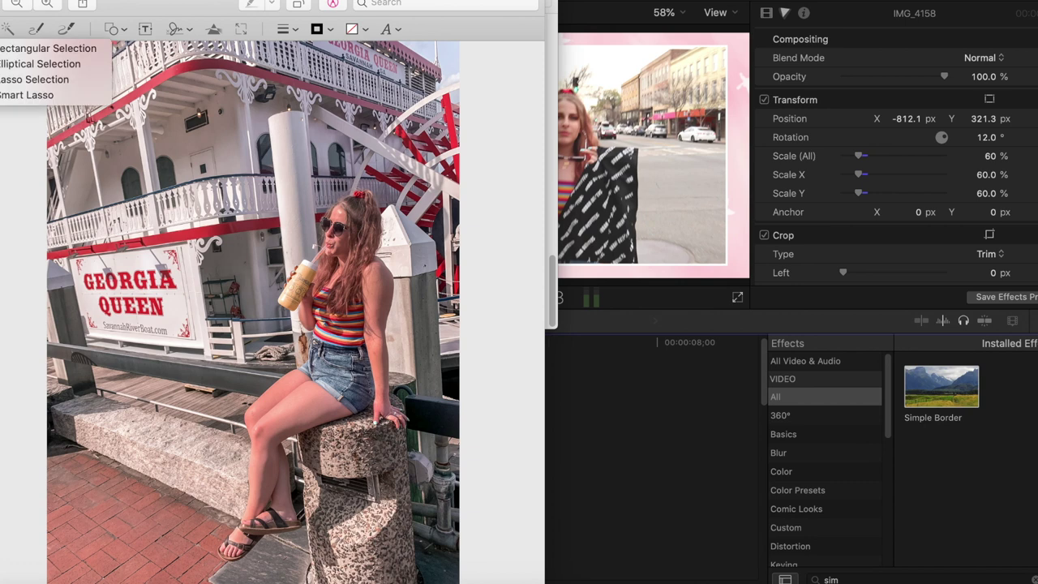
pyautogui.click(46, 80)
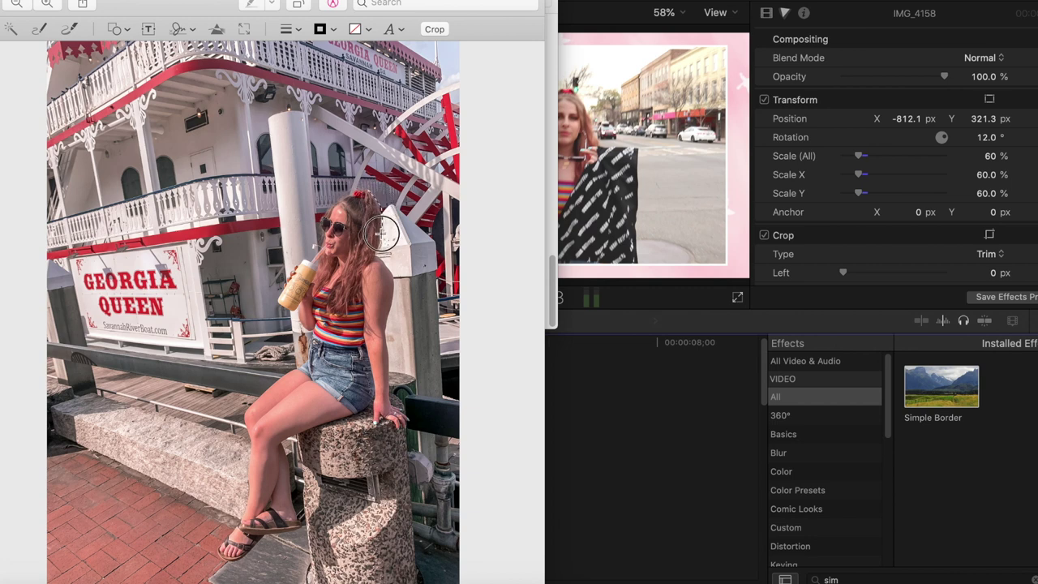
pyautogui.moveTo(382, 258)
pyautogui.mouseDown()
pyautogui.moveTo(393, 394)
pyautogui.moveTo(410, 434)
pyautogui.moveTo(415, 576)
pyautogui.mouseUp()
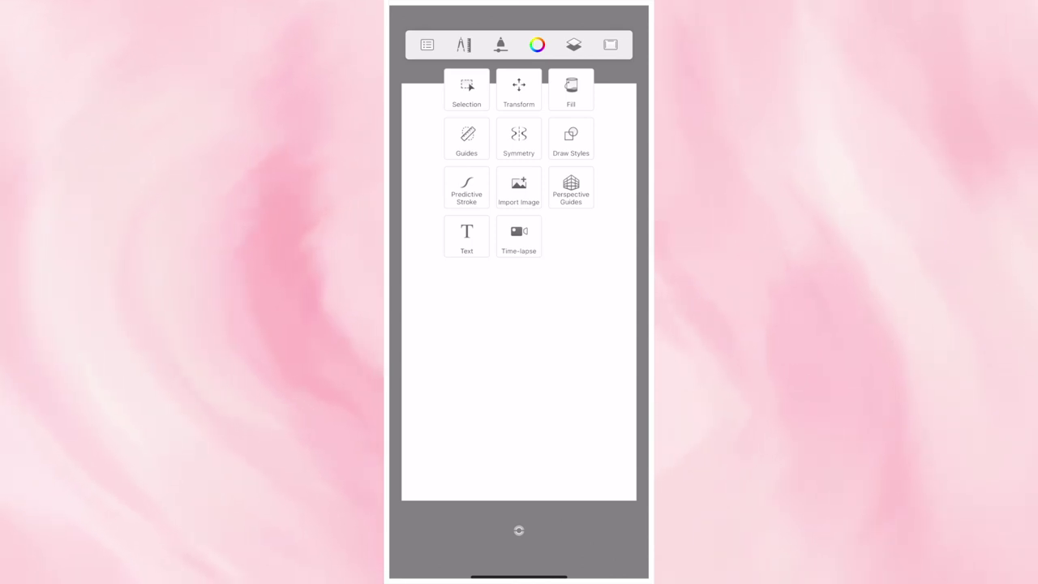
# Switch to the phone's drawing app and import the cutout photo of the seated woman onto the blank canvas.
pyautogui.click(518, 191)
pyautogui.click(487, 139)
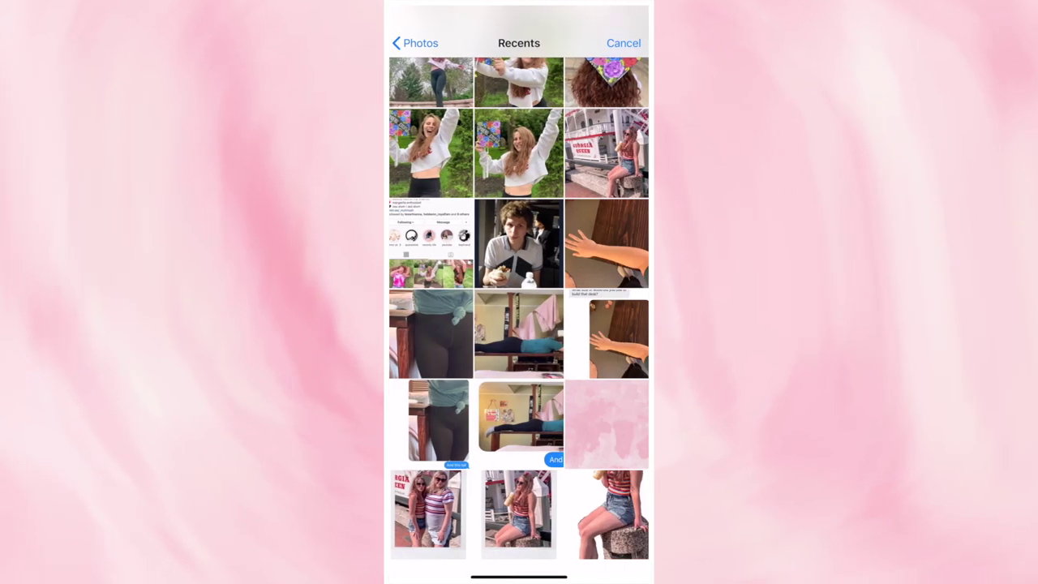
pyautogui.click(613, 514)
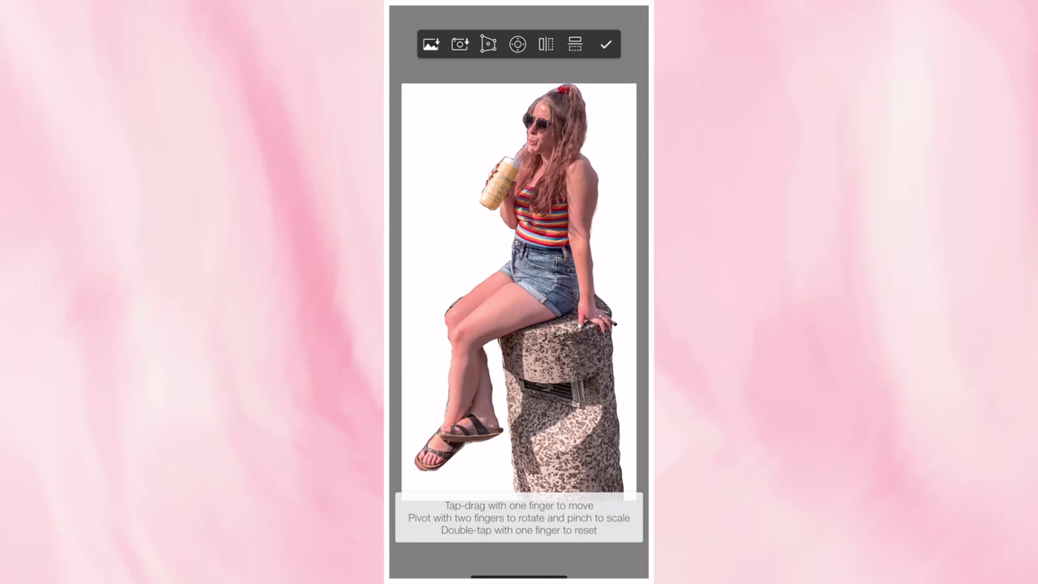
# Move an empty layer beneath the placed photo layer and sample the drink's yellow as the colour for the Signature Ink brush.
pyautogui.click(606, 45)
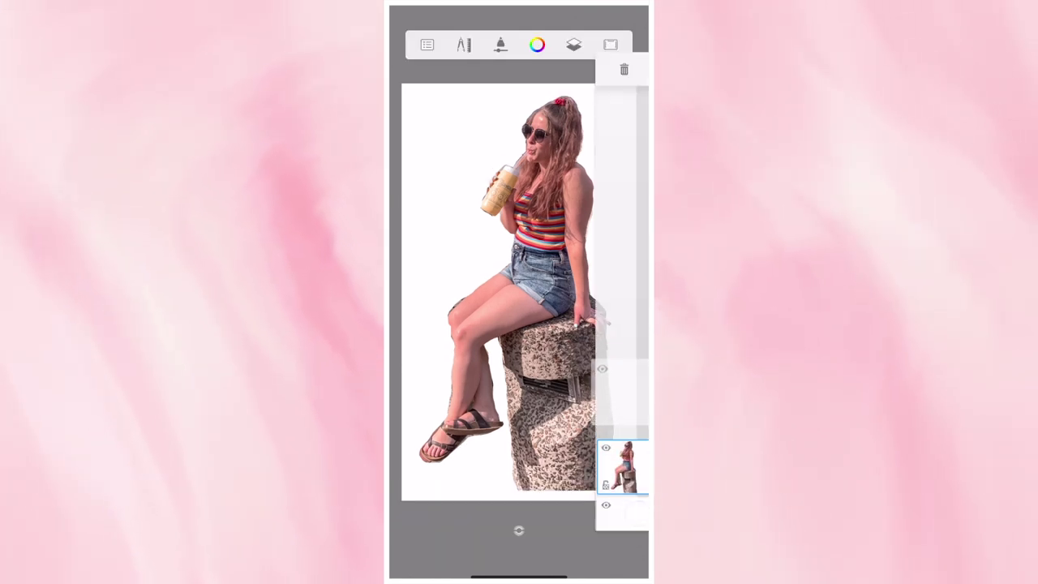
pyautogui.moveTo(621, 392); pyautogui.dragTo(621, 461)
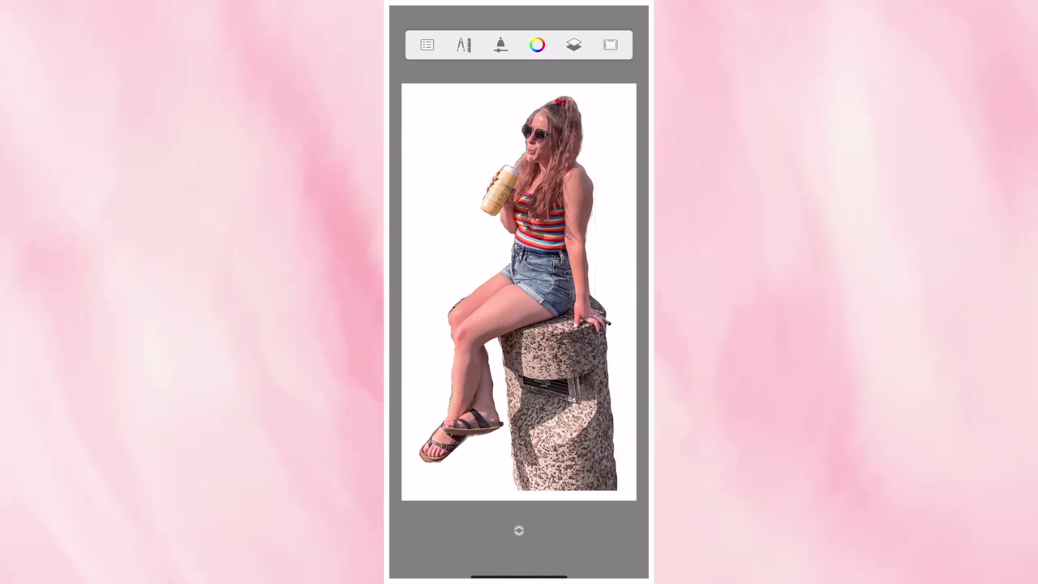
pyautogui.click(500, 45)
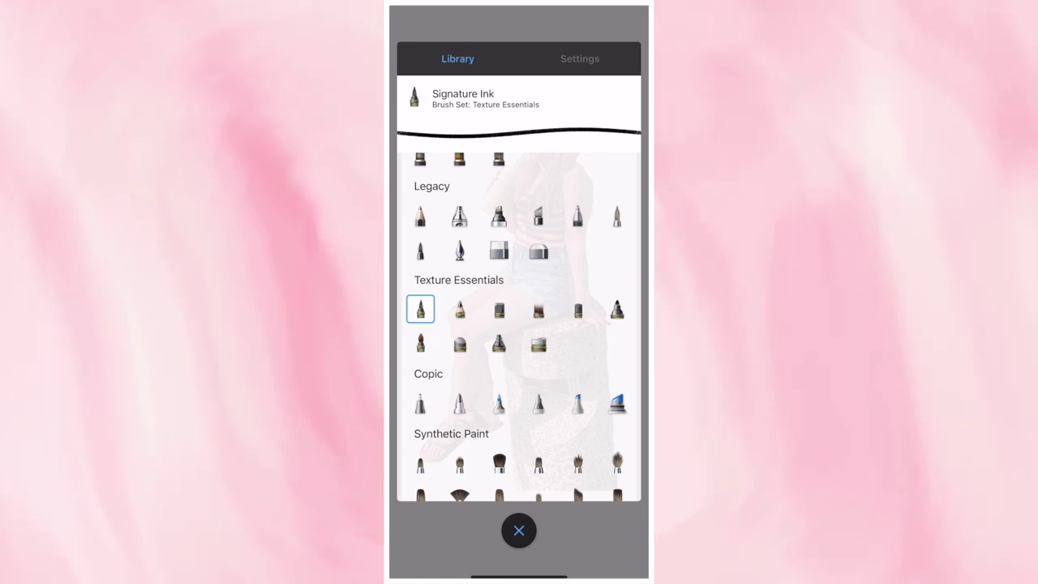
pyautogui.click(579, 59)
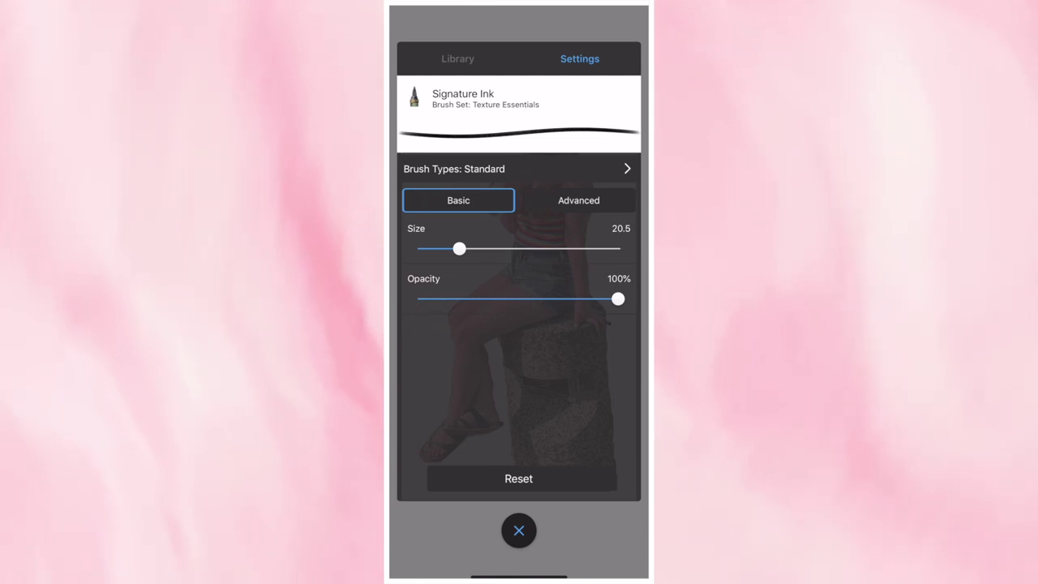
pyautogui.click(518, 531)
pyautogui.click(536, 44)
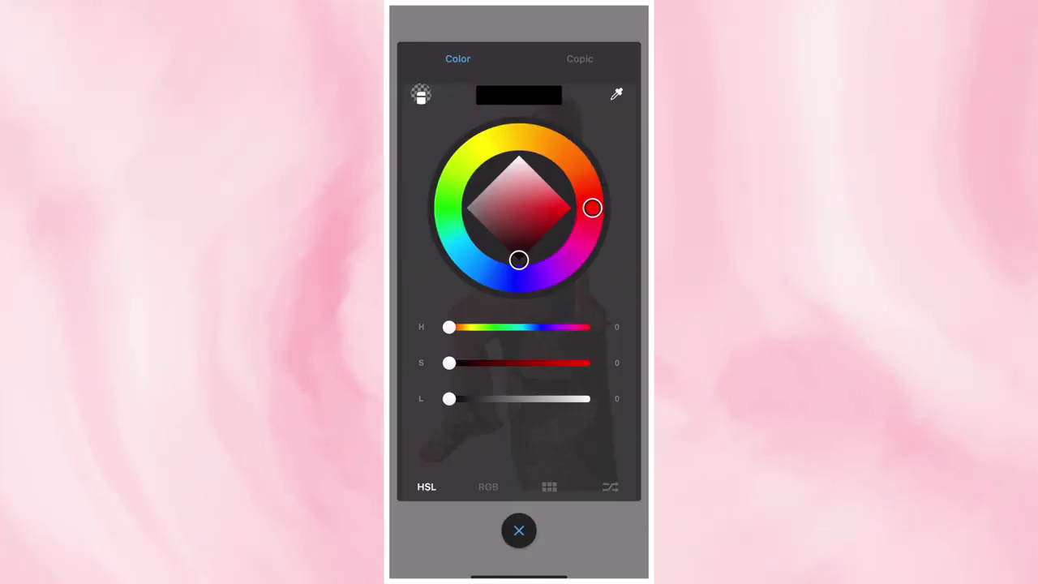
pyautogui.click(616, 94)
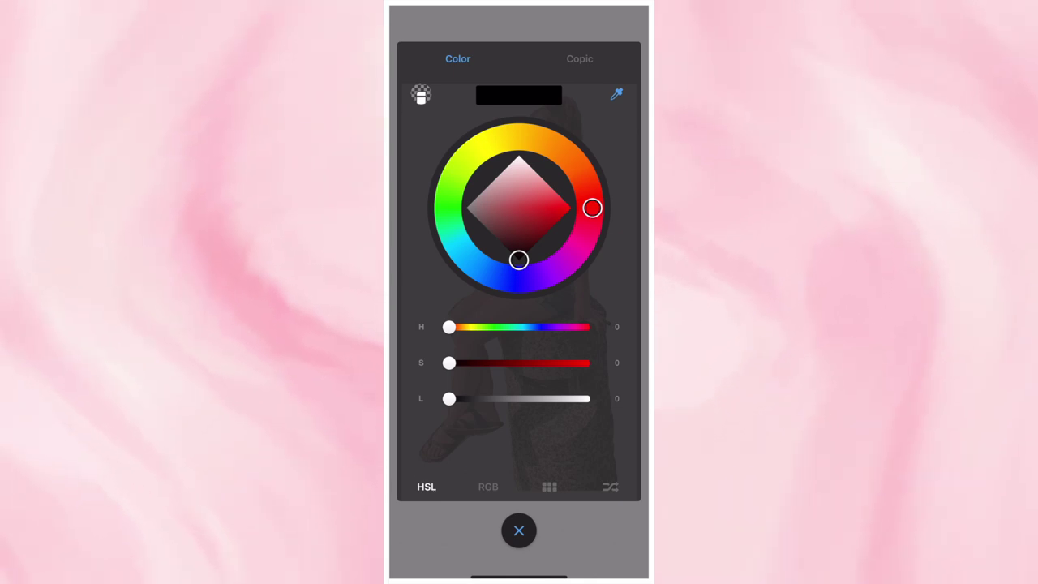
pyautogui.click(616, 94)
pyautogui.click(496, 197)
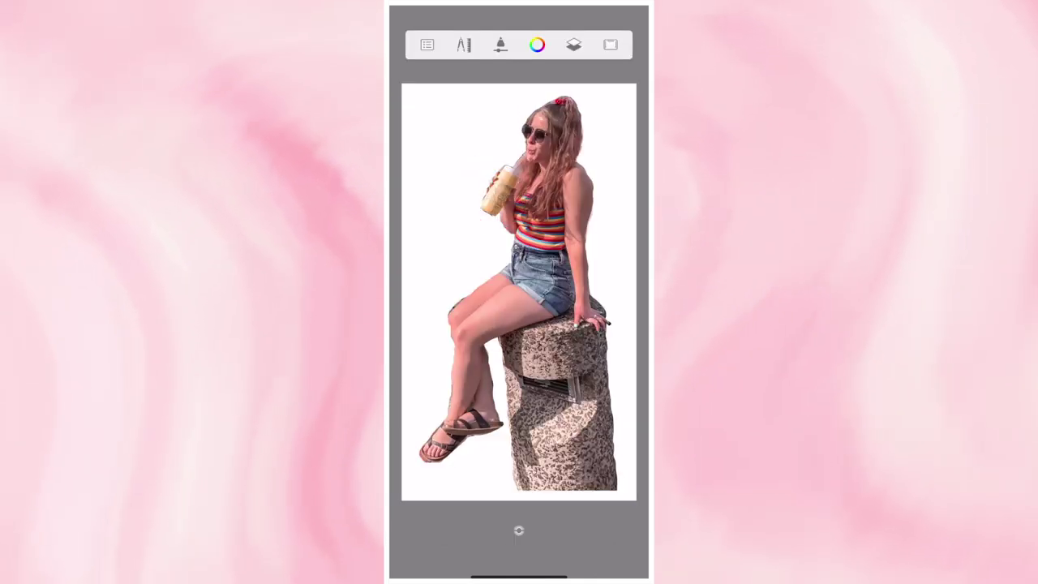
pyautogui.scroll(3, 519, 292)
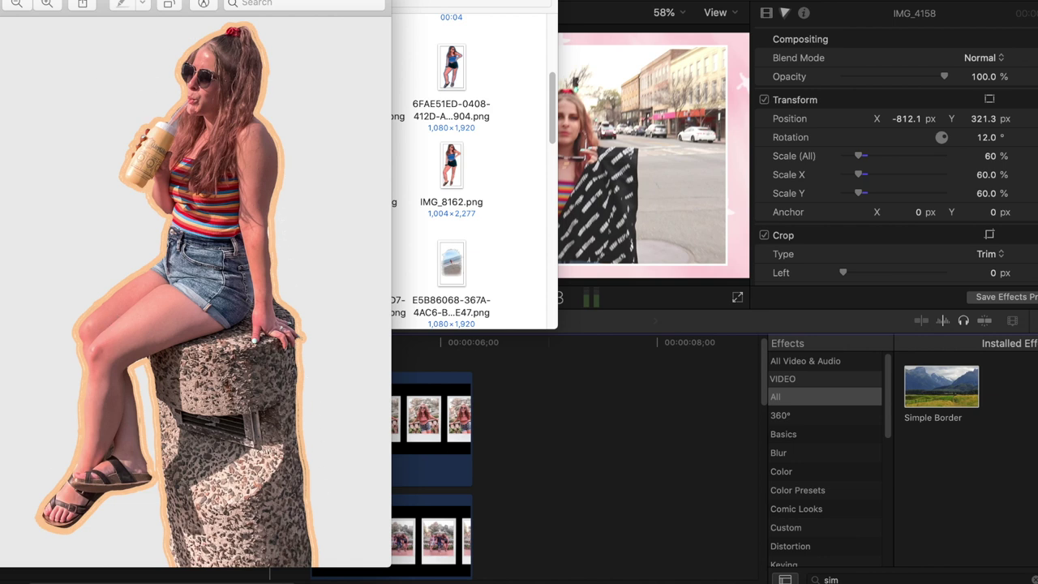
# Switch to the video editor, place the outlined cutout IMG_4118 above the IMG_4158 polaroid, and trim its end to match the polaroid's.
pyautogui.press('space')
pyautogui.scroll(1, 114, 166)
pyautogui.moveTo(114, 178); pyautogui.dragTo(343, 398)
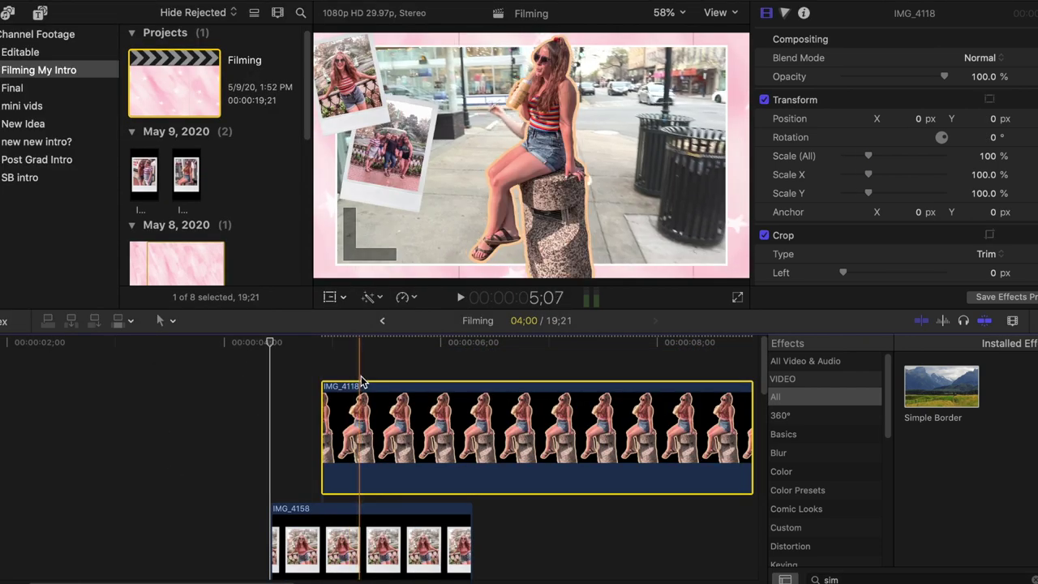
pyautogui.click(361, 373)
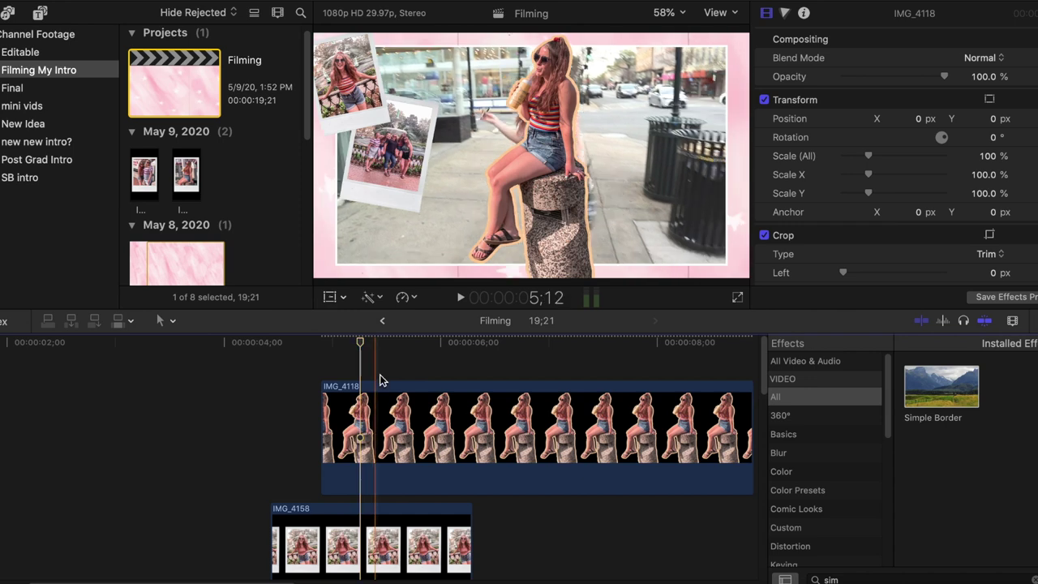
pyautogui.click(472, 409)
pyautogui.hotkey('alt', ']')
pyautogui.click(405, 373)
pyautogui.click(404, 412)
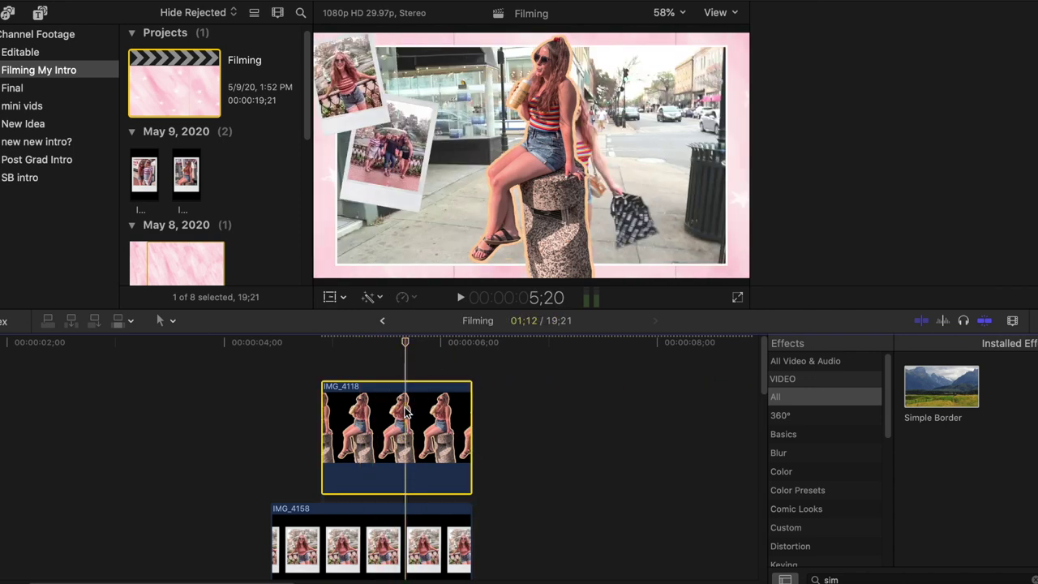
# Scale the IMG_4118 cutout to 70 % and move it to the frame's lower-right corner, about X 718, Y -192 px.
pyautogui.click(991, 156)
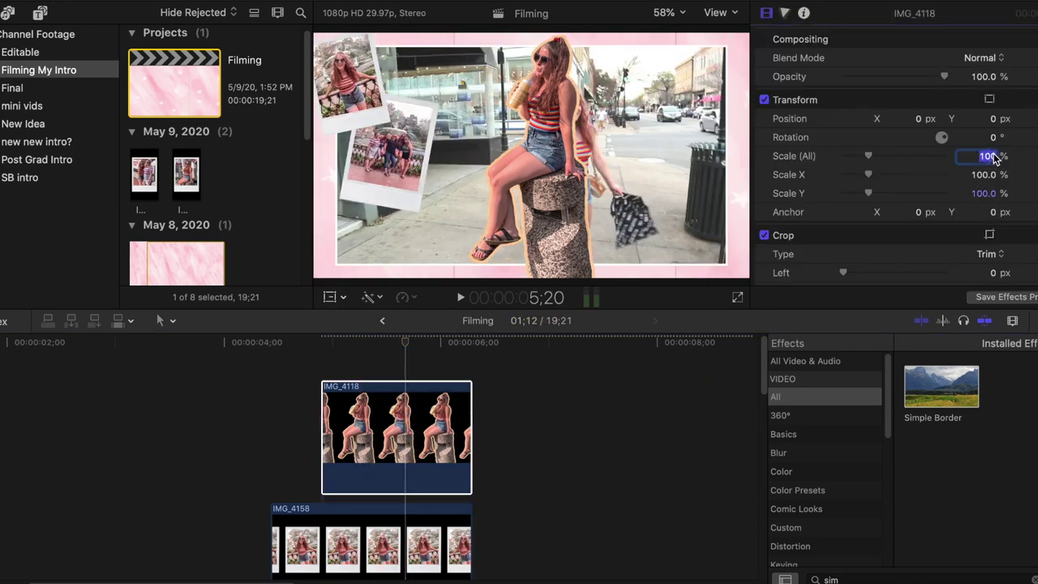
pyautogui.write('70')
pyautogui.press('Return')
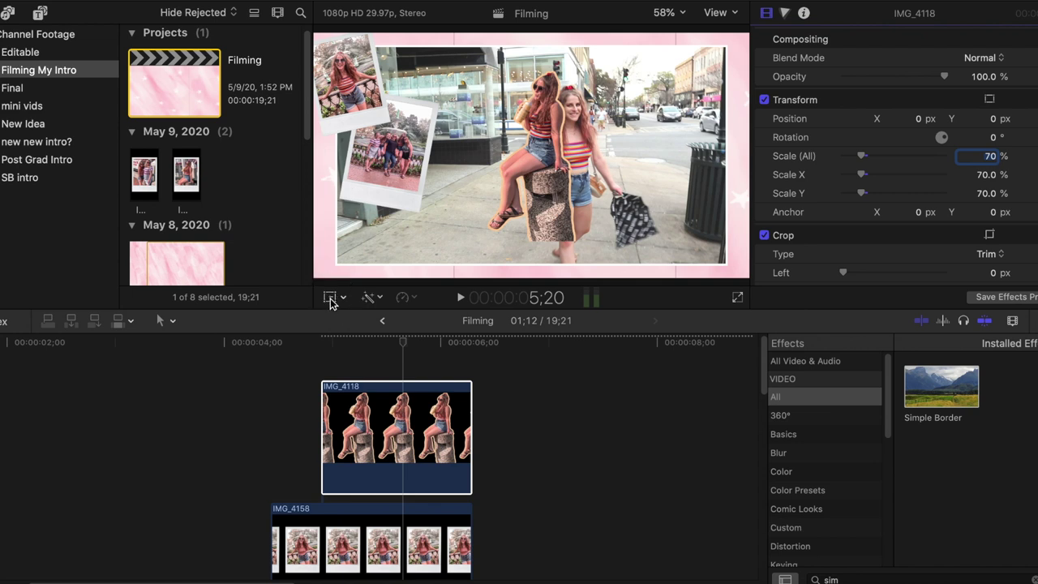
pyautogui.click(330, 298)
pyautogui.moveTo(533, 157); pyautogui.dragTo(694, 198)
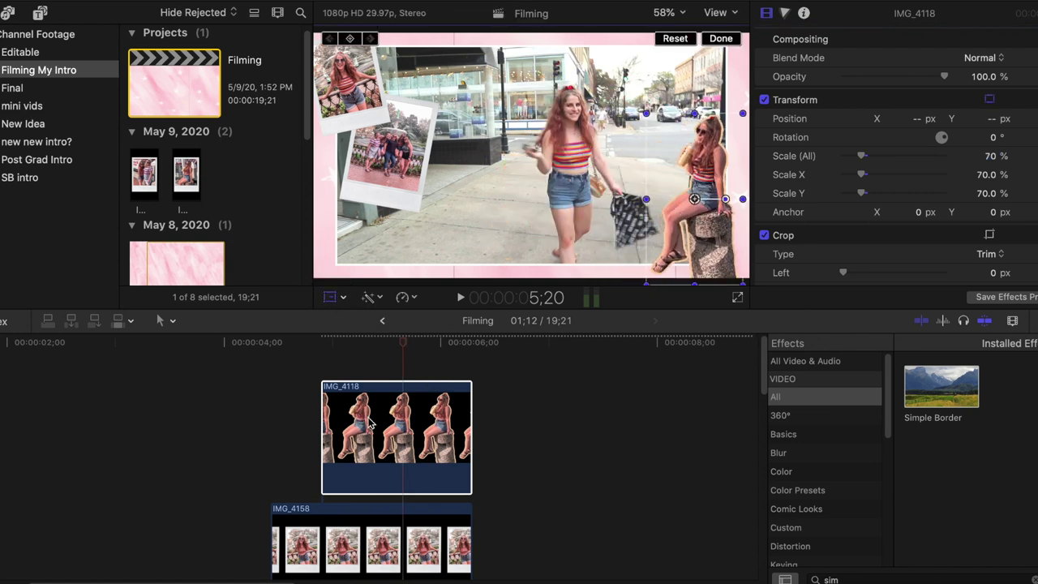
# Paste copies of the IMG_4118 cutout clip stacked above the original, starting at its first frame at 4;29.
pyautogui.click(324, 351)
pyautogui.click(355, 421)
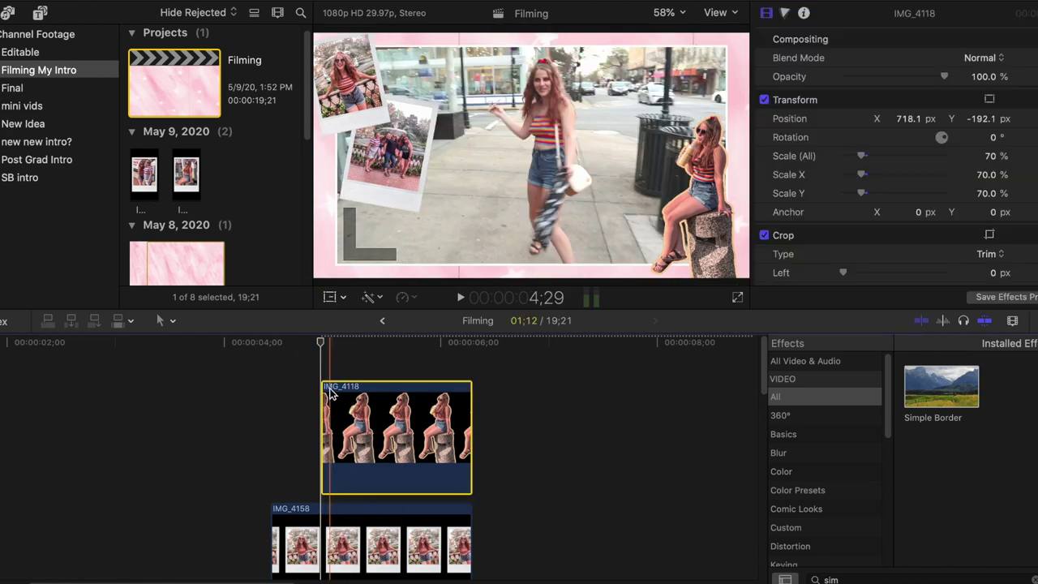
pyautogui.click(318, 368)
pyautogui.press('super+v')
pyautogui.scroll(3, 346, 389)
pyautogui.click(329, 362)
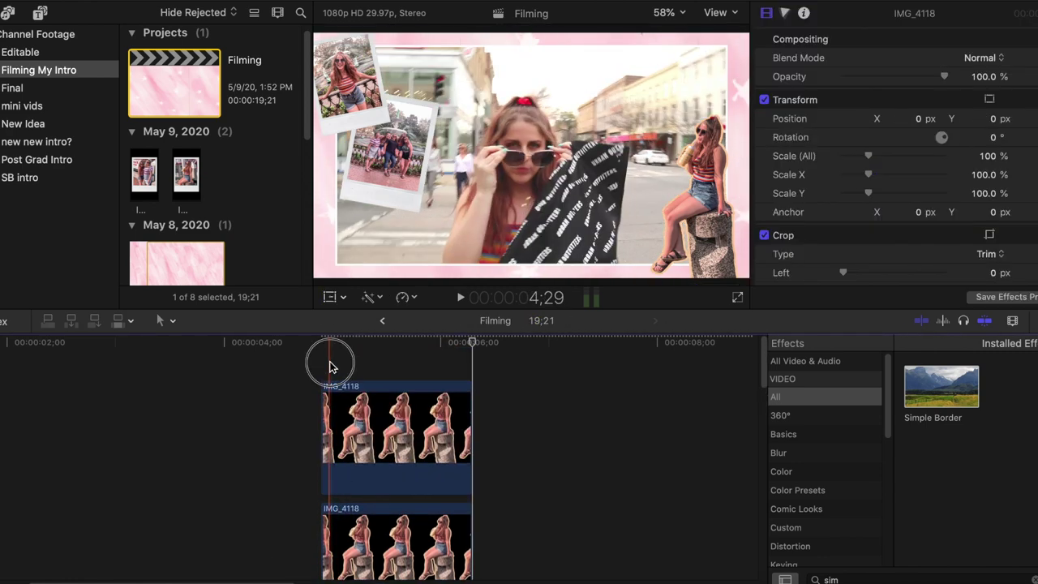
# Shorten the lowest IMG_4118 clip in the stack by trimming its start.
pyautogui.scroll(-2, 427, 420)
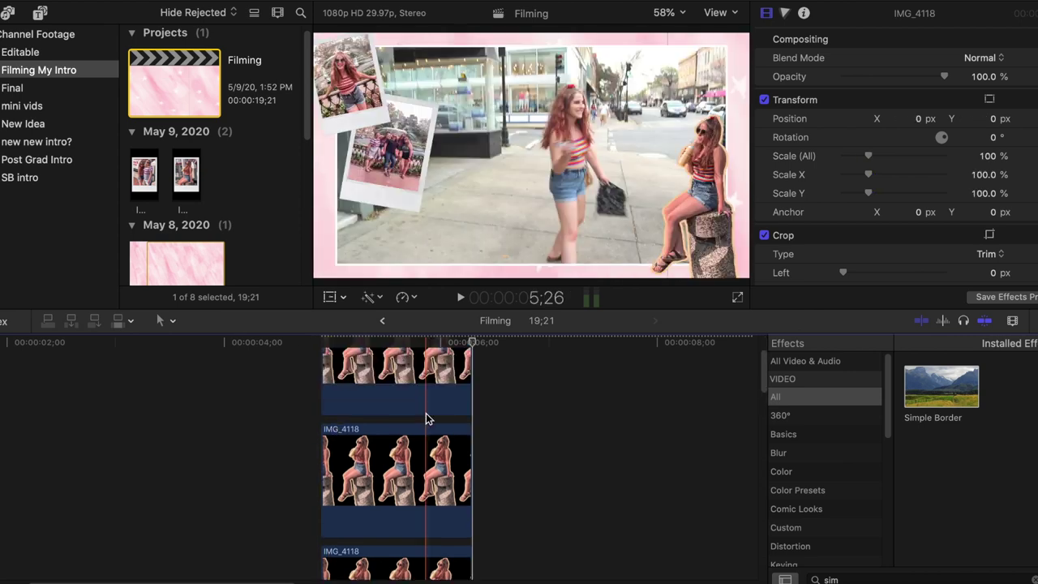
pyautogui.scroll(-6, 426, 418)
pyautogui.scroll(2, 412, 423)
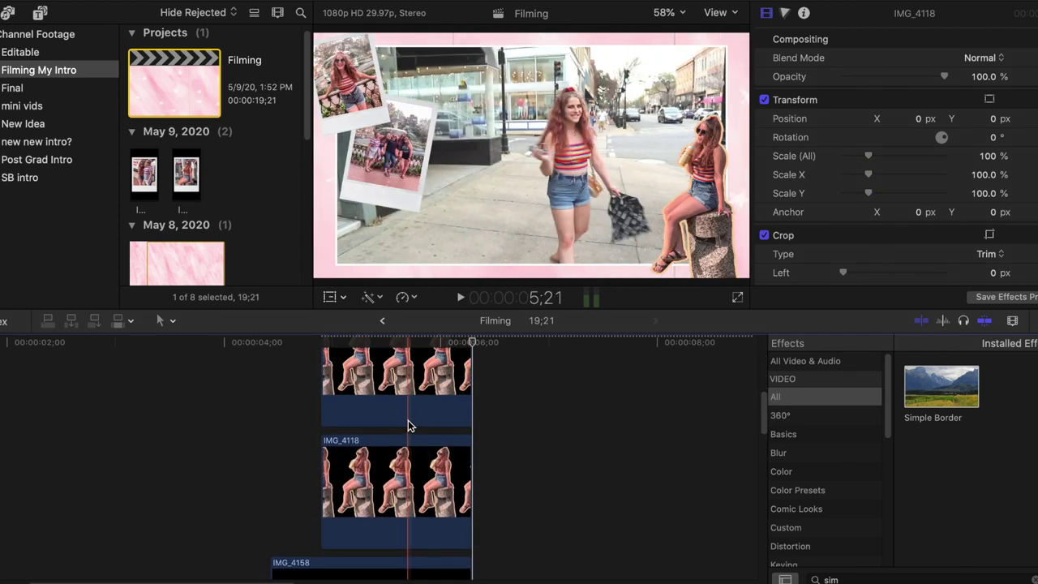
pyautogui.moveTo(322, 486); pyautogui.dragTo(352, 486)
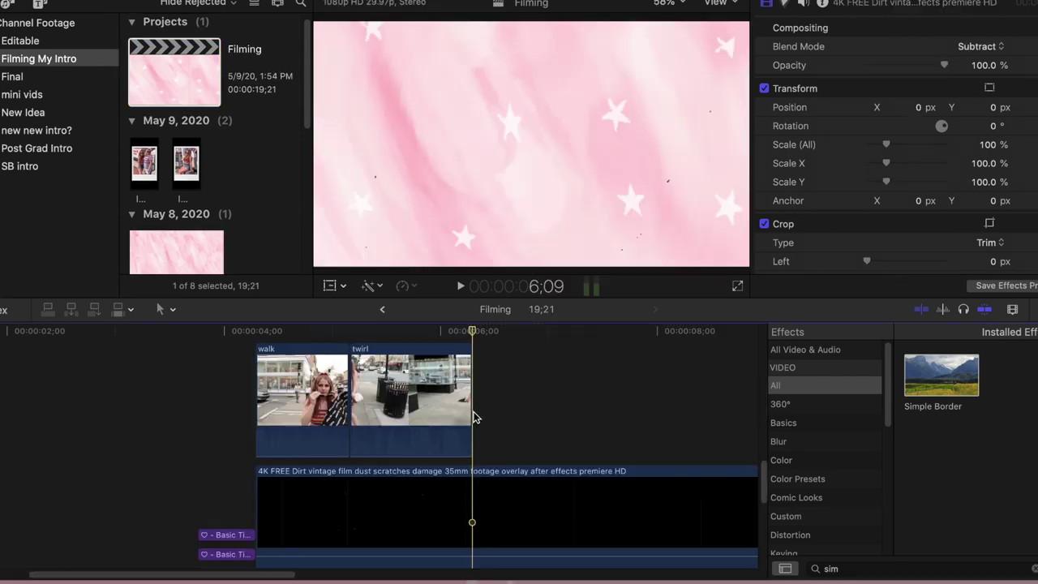
pyautogui.hscroll(2, 540, 410)
pyautogui.scroll(-1, 540, 410)
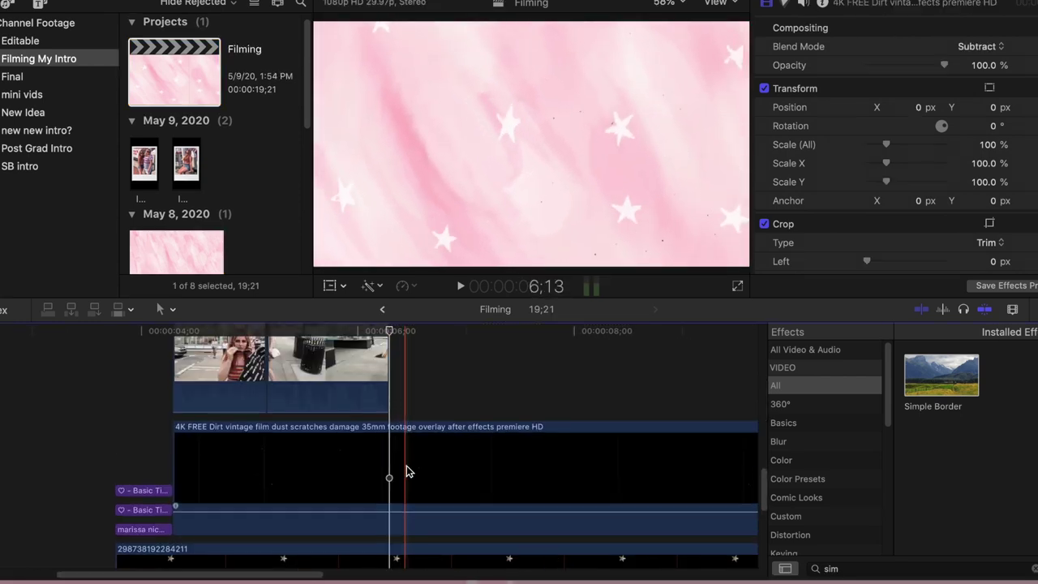
pyautogui.scroll(3, 408, 471)
pyautogui.hscroll(1, 403, 449)
pyautogui.scroll(2, 381, 442)
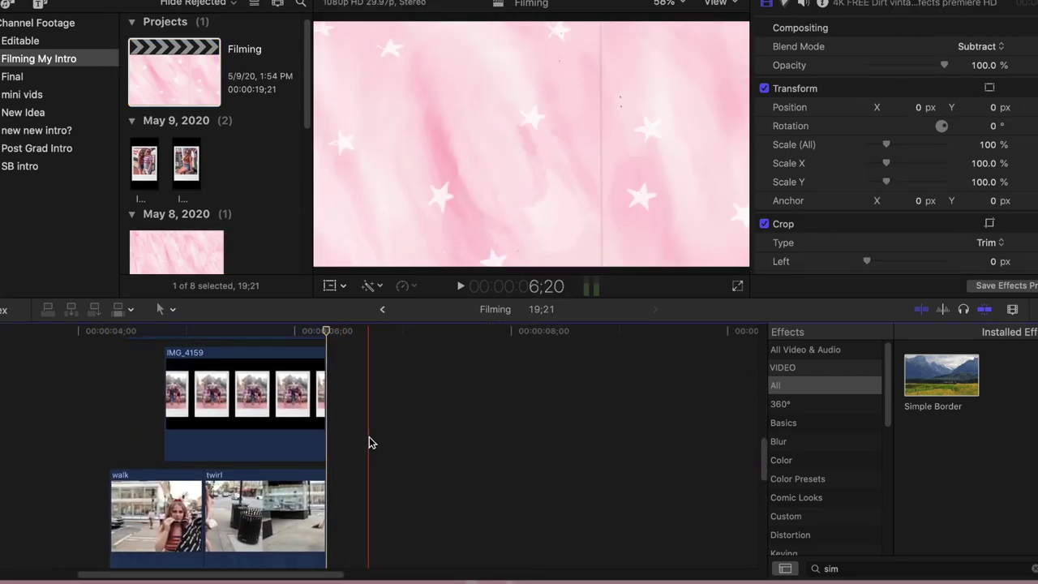
pyautogui.hscroll(-1, 442, 451)
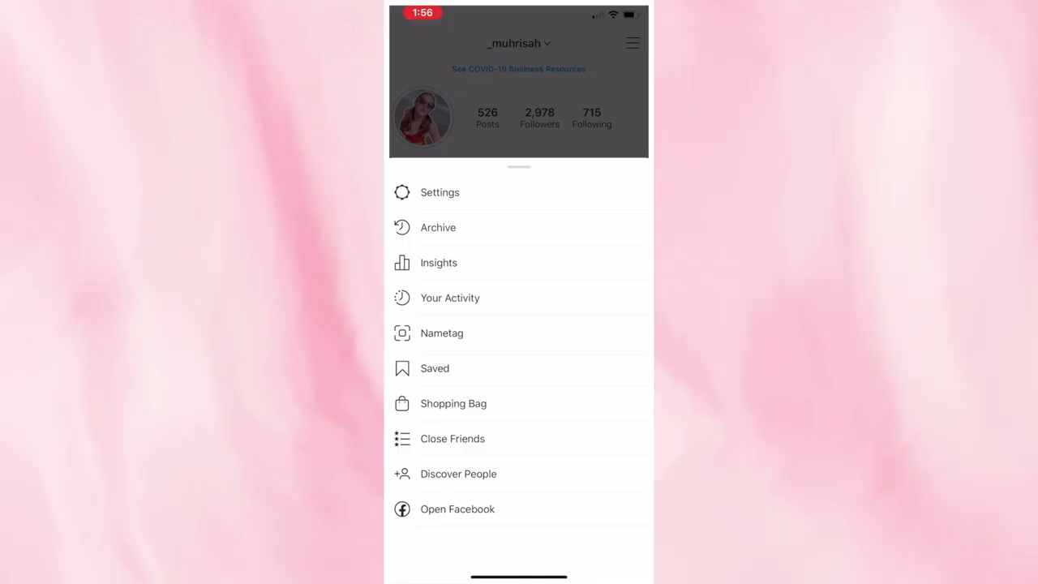
# Switch to Instagram on the phone, open the story archive, and open the December 2019 story of feet on wooden stairs.
pyautogui.click(437, 227)
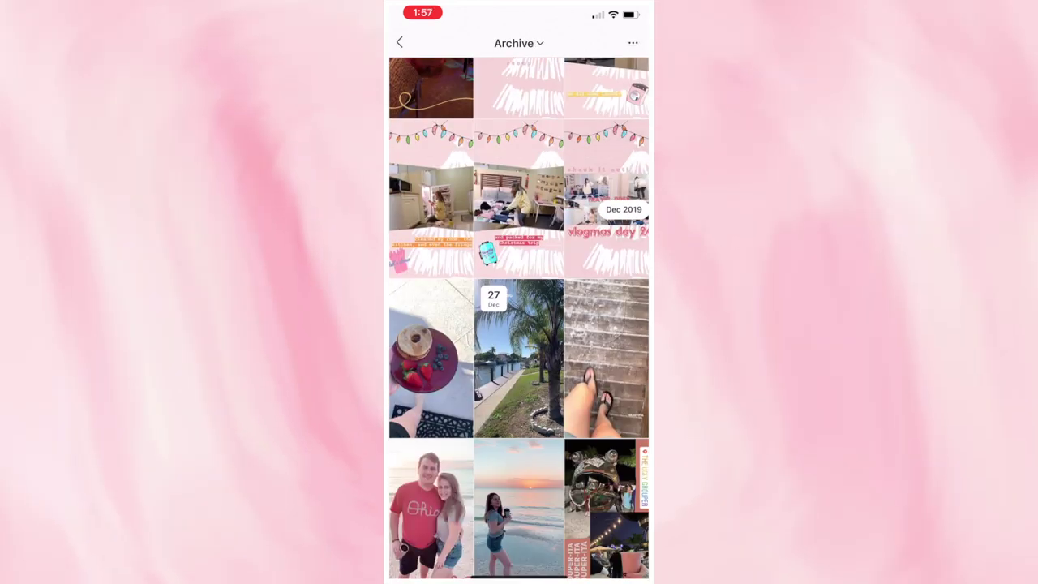
pyautogui.scroll(-1, 519, 318)
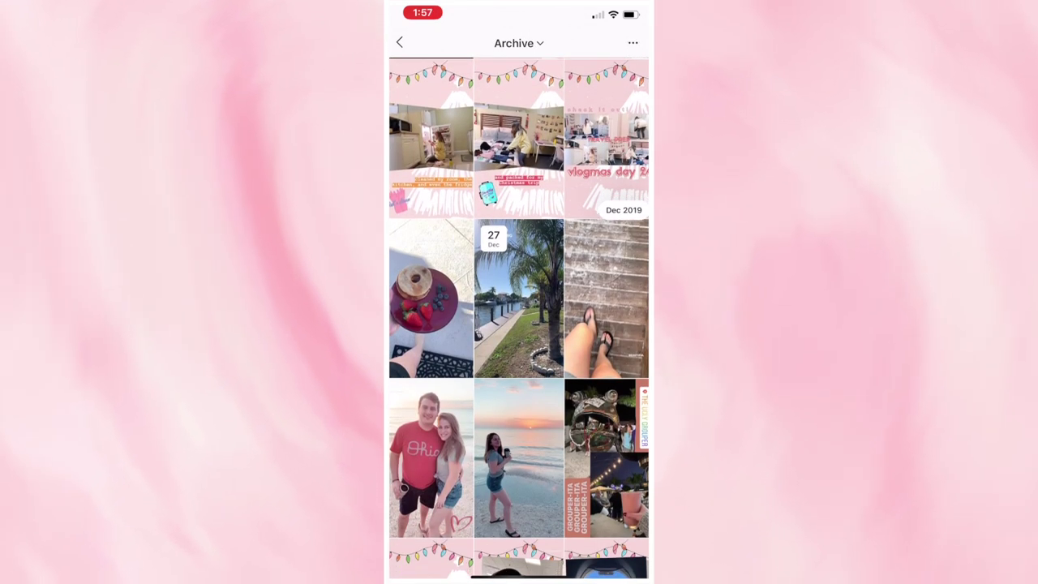
pyautogui.scroll(-1, 519, 318)
pyautogui.scroll(1, 519, 318)
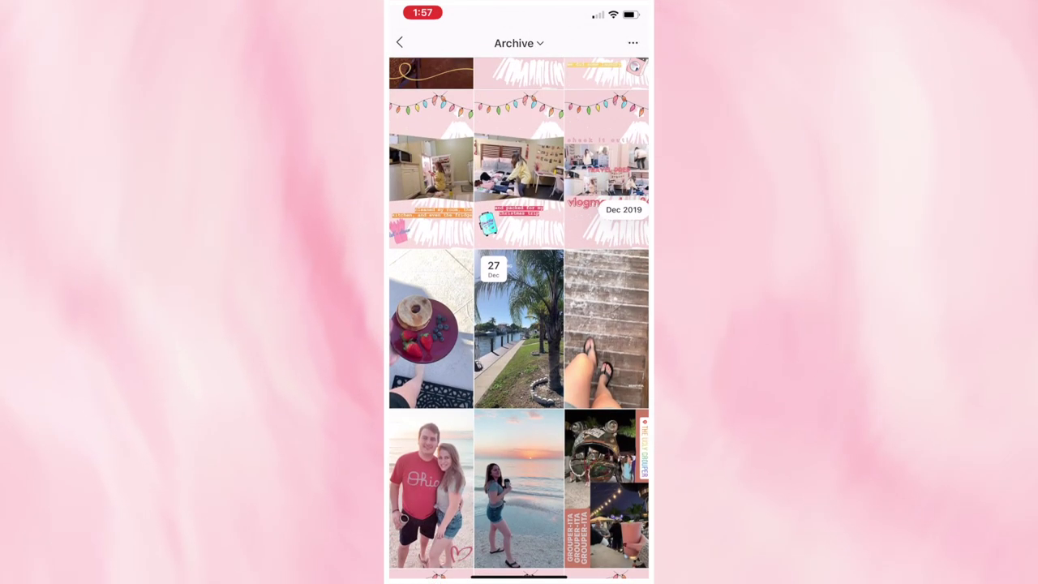
pyautogui.click(607, 309)
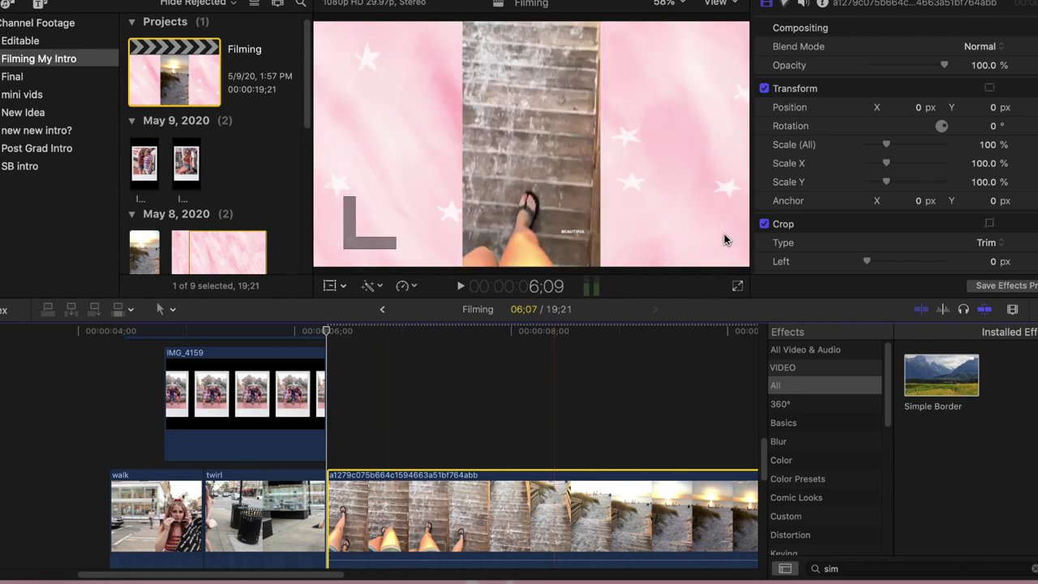
# Scale the stairs clip after the twirl clip to 90 % and give it a white Simple Border with width 10.
pyautogui.click(986, 147)
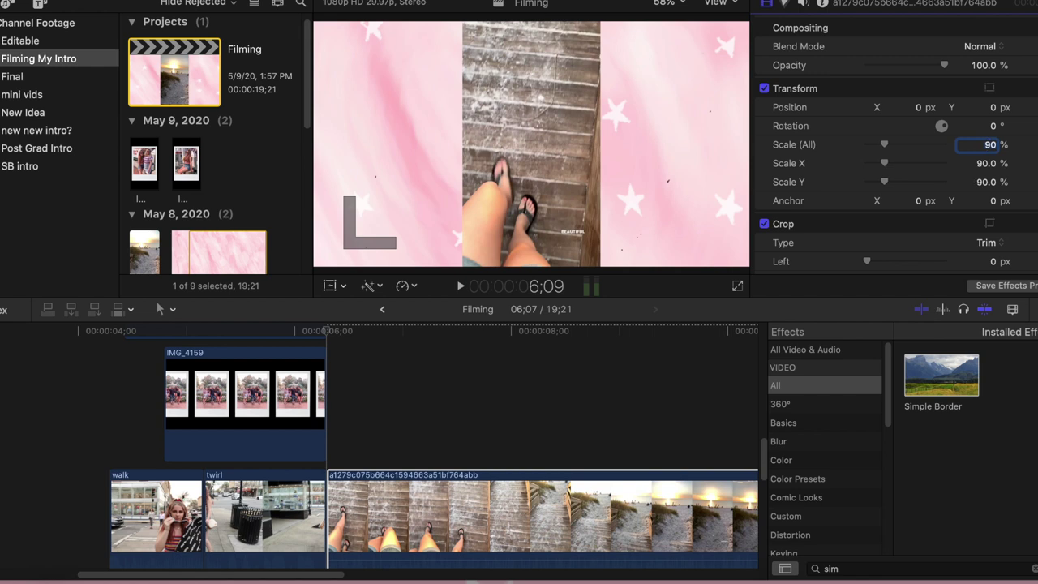
pyautogui.moveTo(944, 418); pyautogui.dragTo(527, 513)
pyautogui.click(984, 68)
pyautogui.write('10')
pyautogui.press('Return')
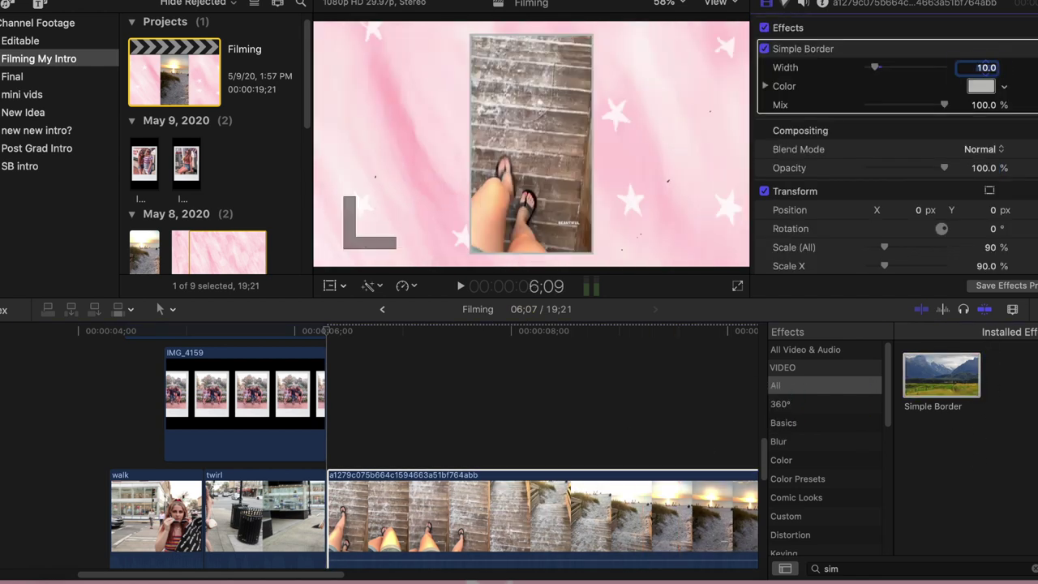
pyautogui.click(983, 86)
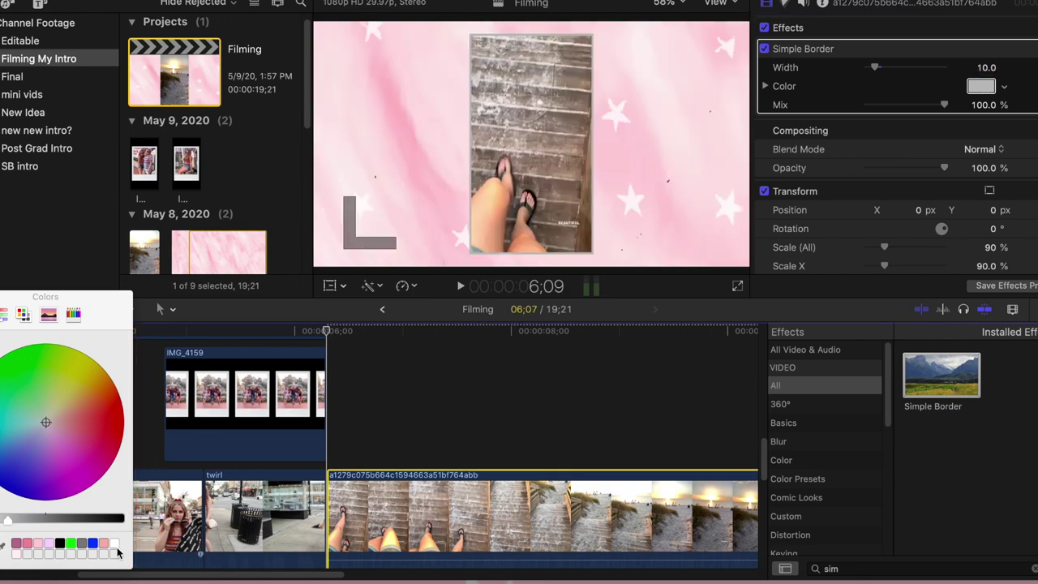
pyautogui.click(114, 543)
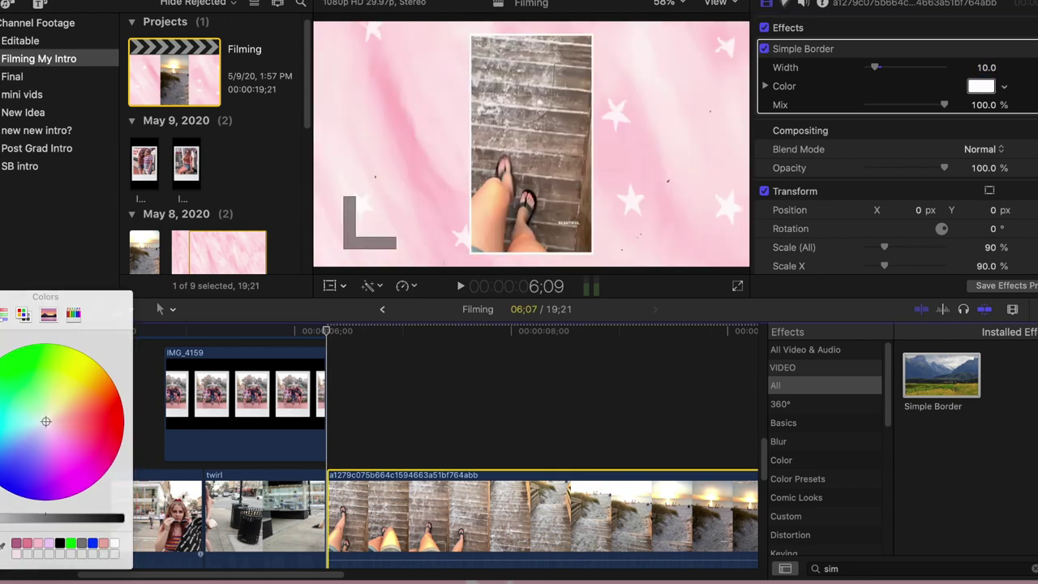
# Trim the stairs clip to a duration of 1;27 and stack two pasted copies above it, starting at 6;09.
pyautogui.click(333, 424)
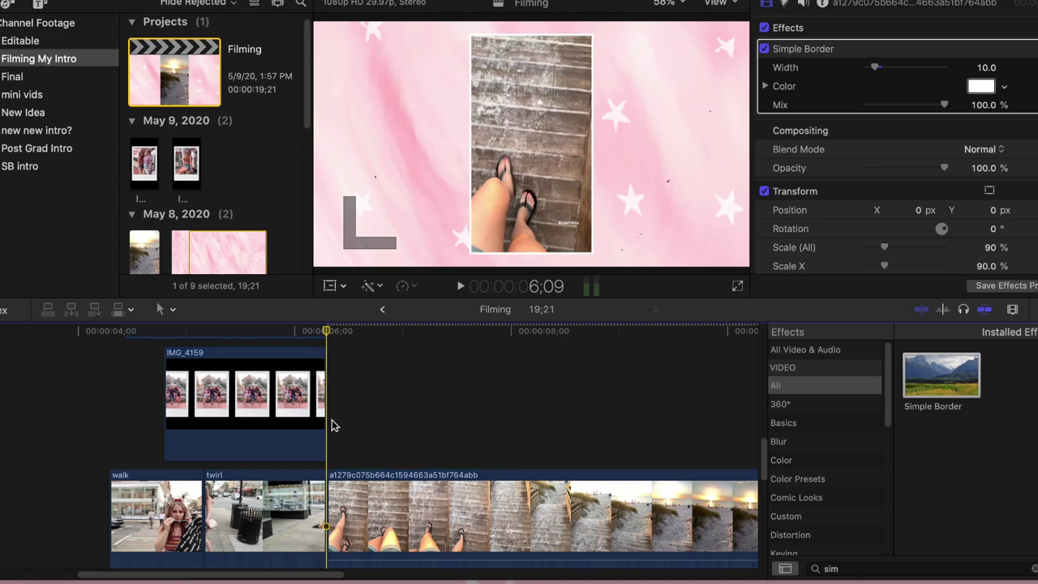
pyautogui.click(323, 411)
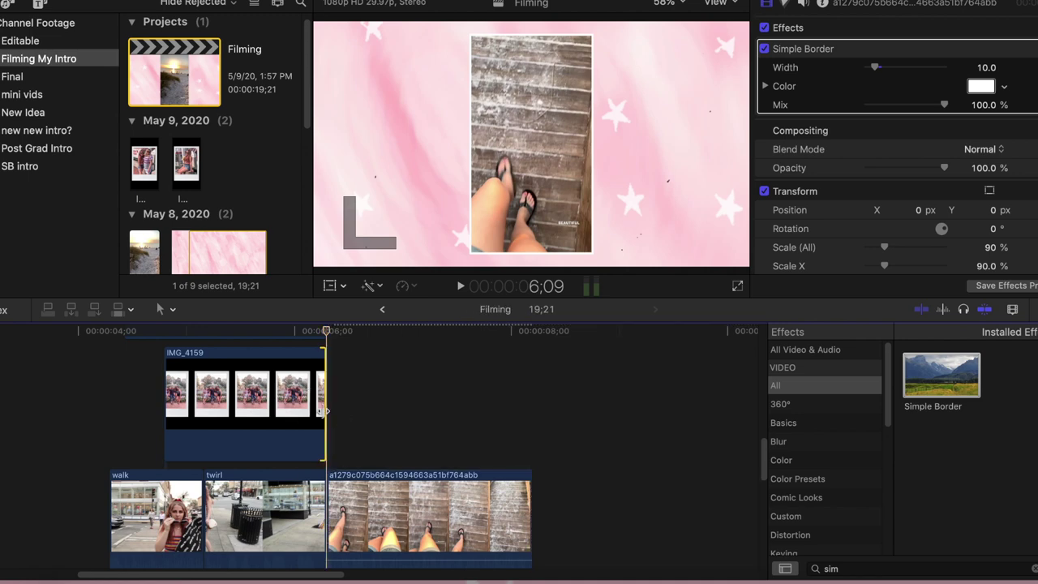
pyautogui.hotkey('alt', 'v')
pyautogui.scroll(3, 332, 406)
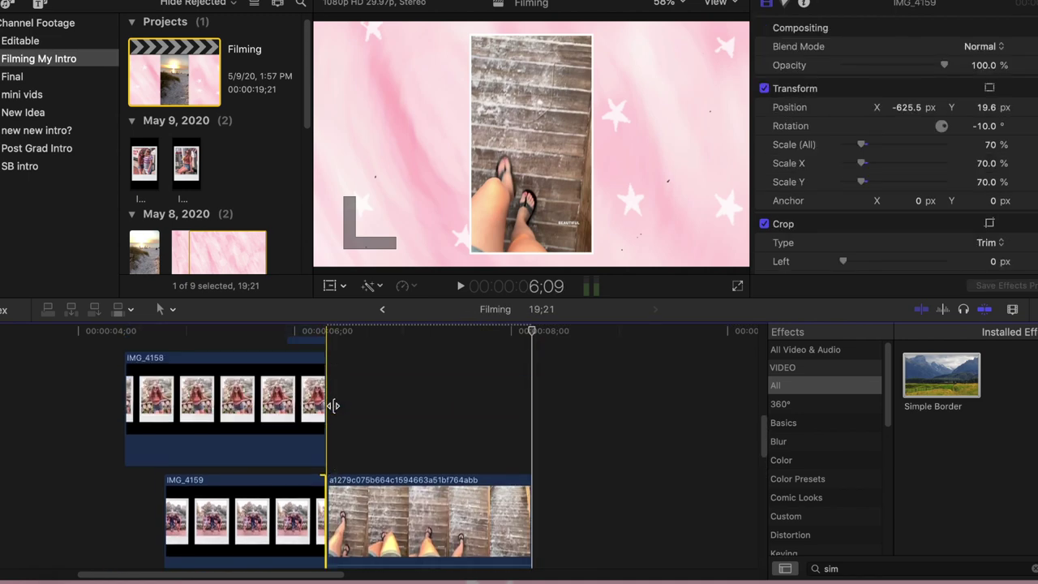
pyautogui.click(332, 402)
pyautogui.hotkey('alt', 'v')
pyautogui.moveTo(438, 442); pyautogui.dragTo(435, 527)
pyautogui.scroll(-2, 442, 482)
pyautogui.scroll(4, 422, 487)
# Move the two stairs clip copies to either side of the centred one, the right copy at about X 623 px.
pyautogui.click(415, 471)
pyautogui.click(416, 474)
pyautogui.click(330, 285)
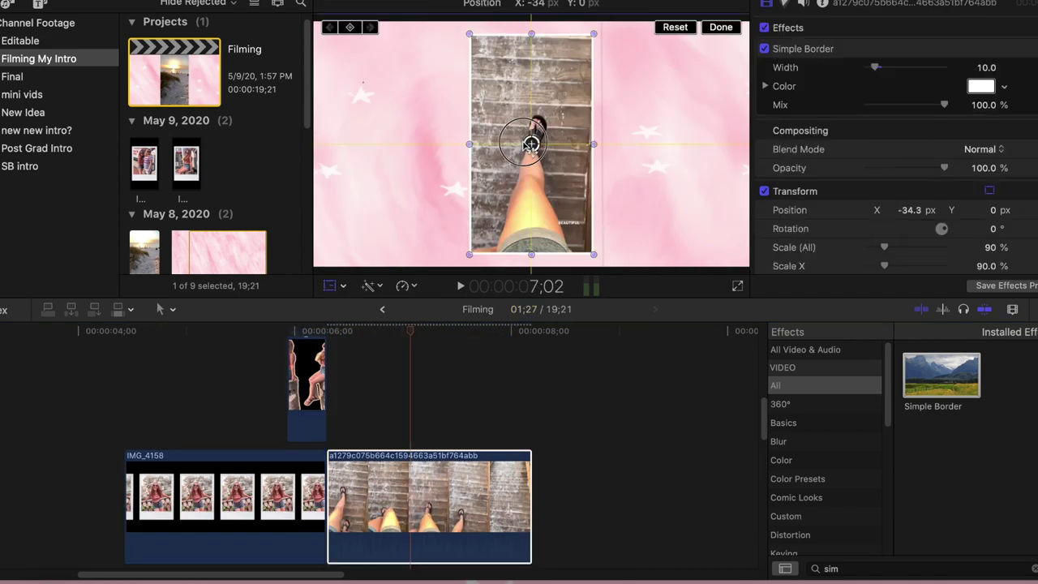
pyautogui.moveTo(531, 144); pyautogui.dragTo(412, 144)
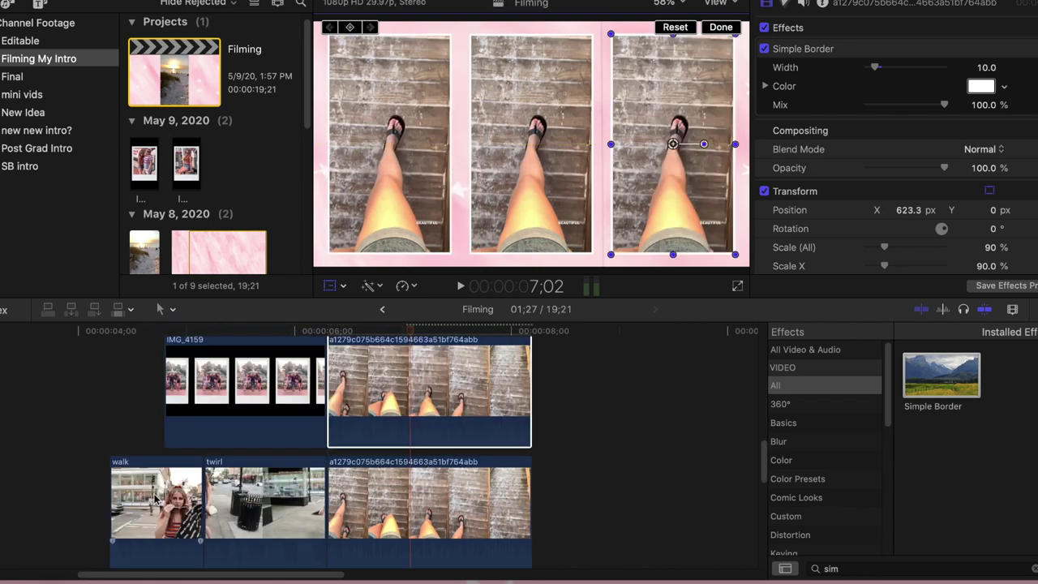
# Play back the section with the three side-by-side clips and skim through the timeline around the twirl clip.
pyautogui.press('space')
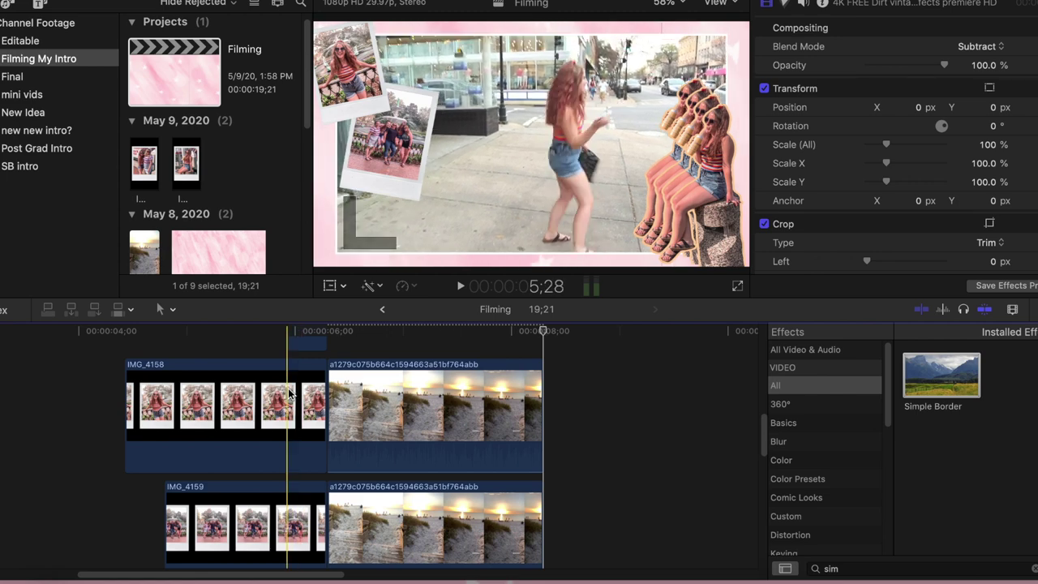
pyautogui.scroll(3, 395, 387)
pyautogui.scroll(4, 349, 405)
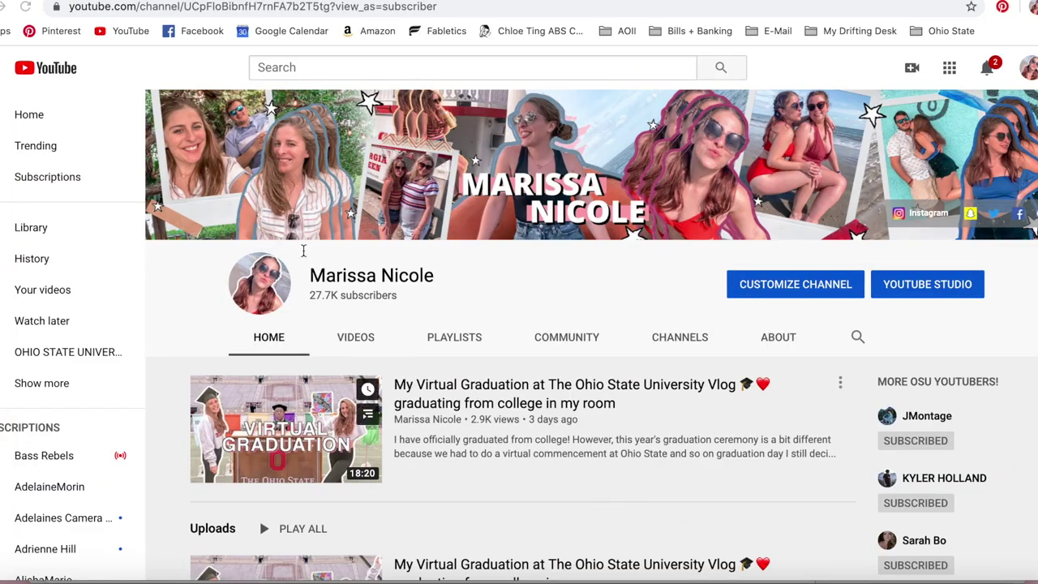
# Switch to the YouTube channel page and browse the video thumbnails down to the COLLEGE LIFE row, including its next set of videos.
pyautogui.scroll(-6, 203, 422)
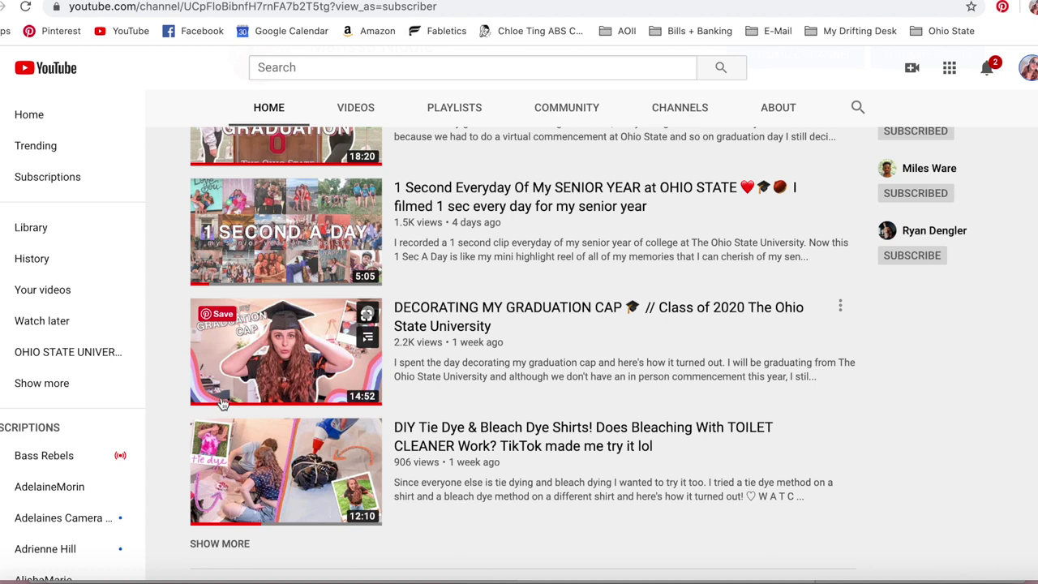
pyautogui.scroll(-10, 193, 380)
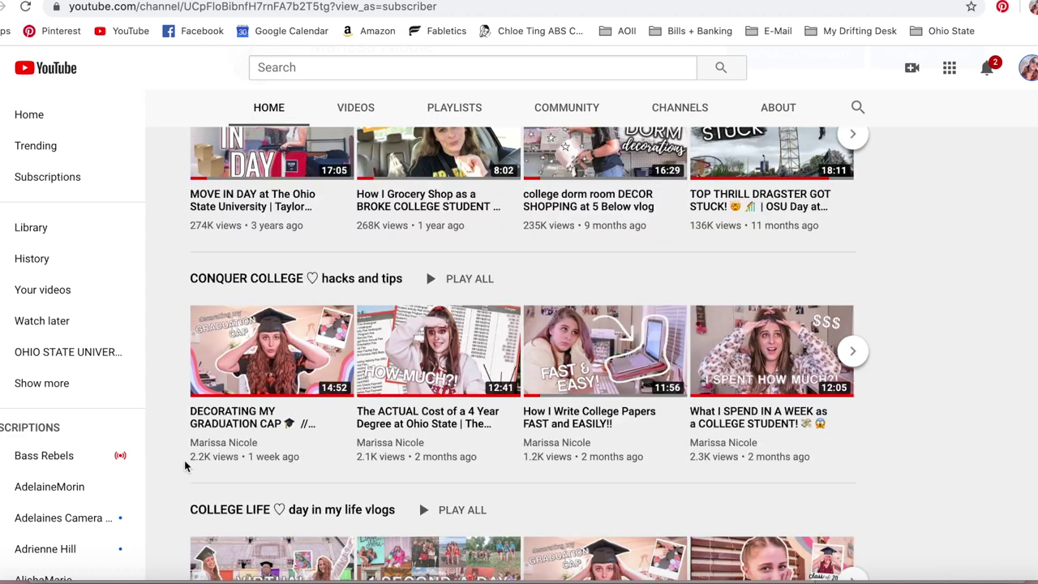
pyautogui.scroll(-1, 183, 468)
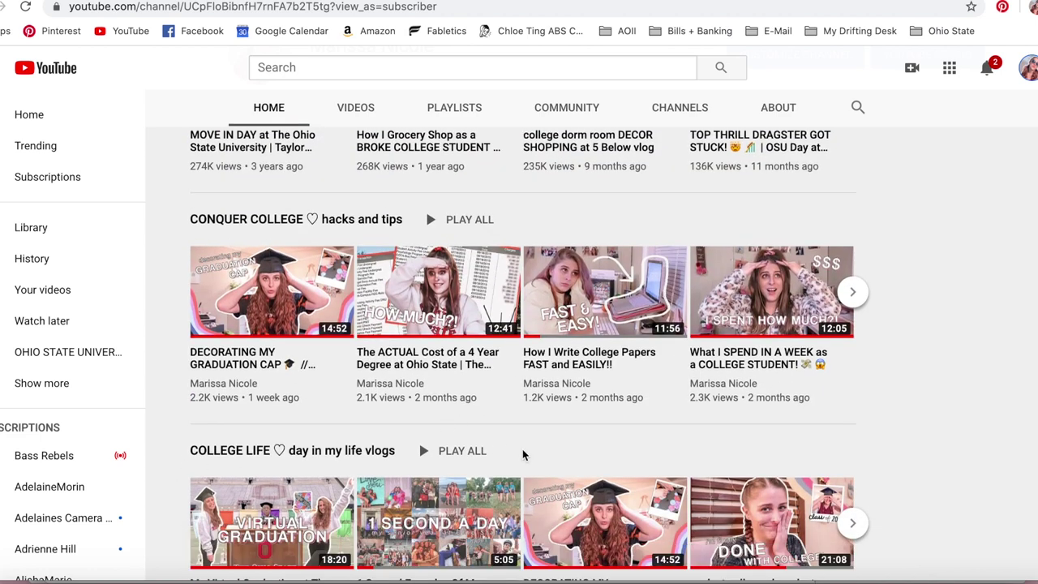
pyautogui.scroll(-3, 657, 438)
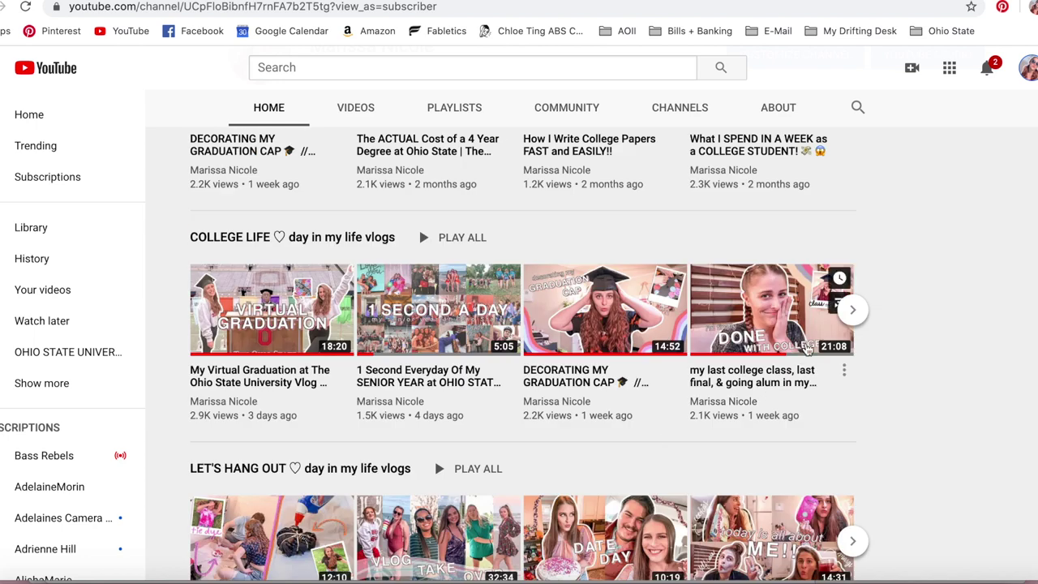
pyautogui.click(851, 308)
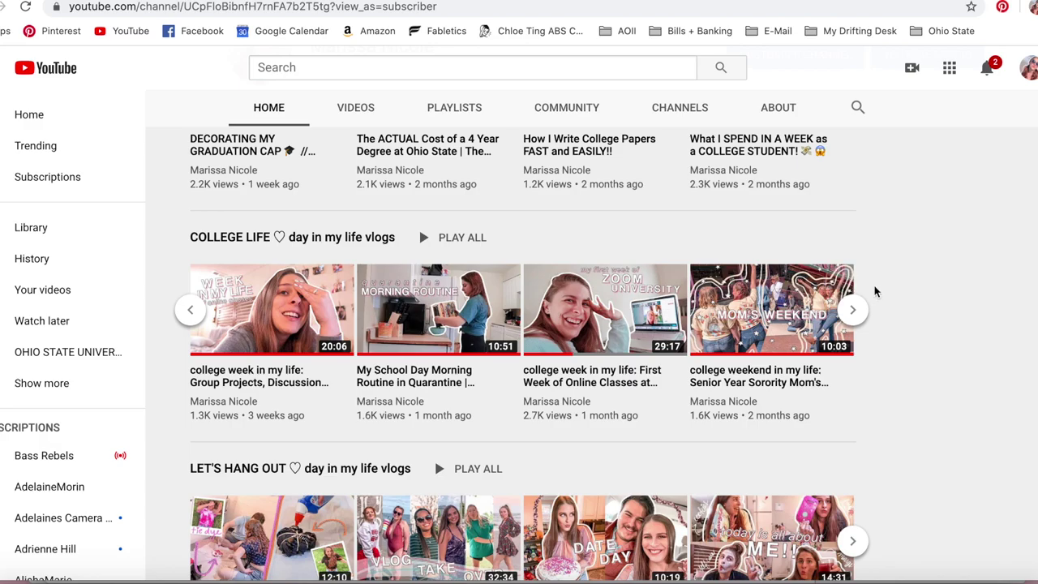
pyautogui.scroll(10, 890, 245)
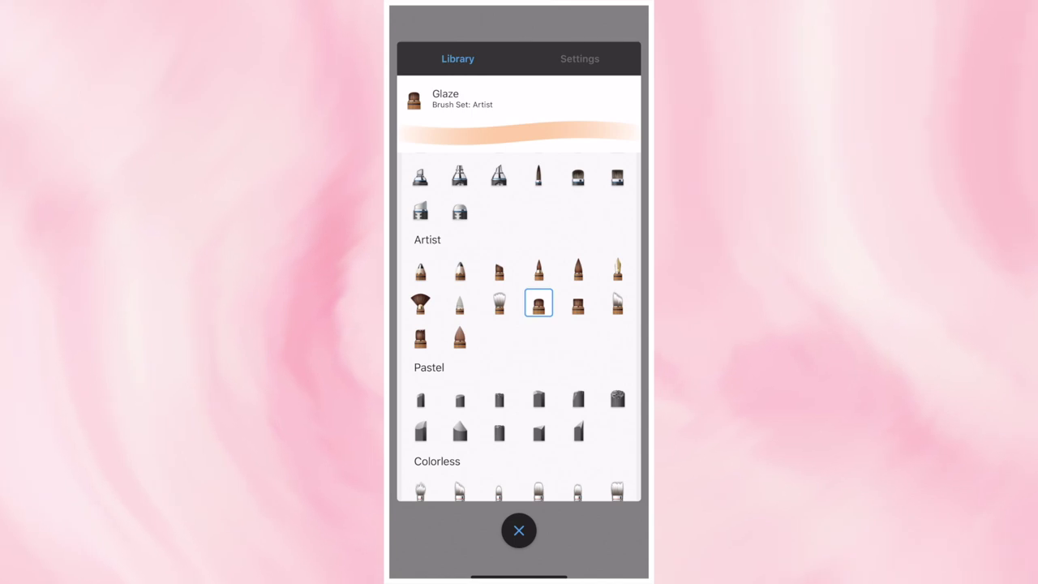
# In the phone sketching app, view the Glaze brush's basic settings and choose a pinkish purple paint colour.
pyautogui.click(580, 58)
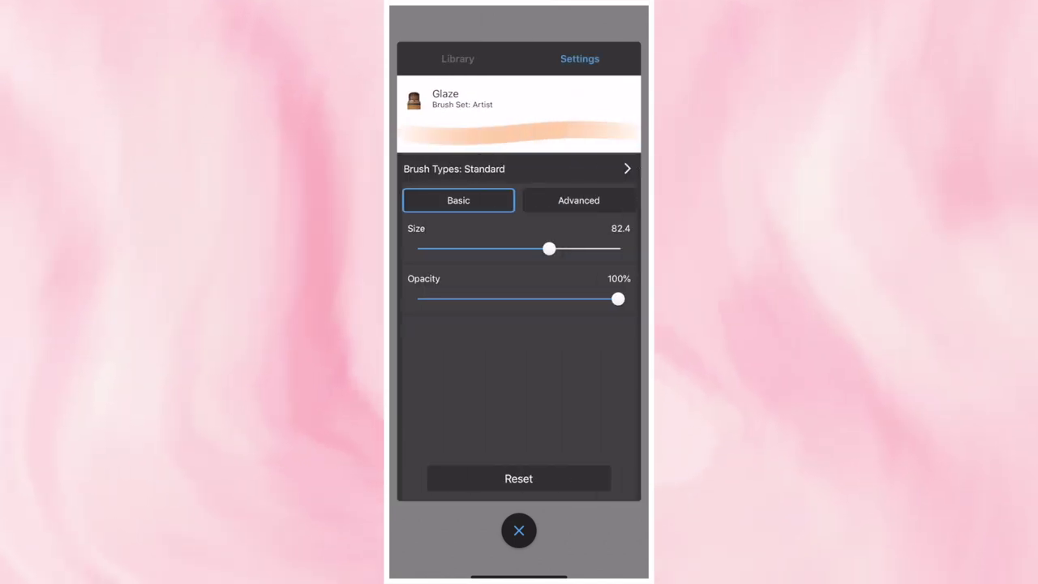
pyautogui.click(519, 530)
pyautogui.click(536, 44)
pyautogui.moveTo(538, 174)
pyautogui.mouseDown()
pyautogui.moveTo(524, 206)
pyautogui.moveTo(526, 184)
pyautogui.moveTo(531, 194)
pyautogui.mouseUp()
pyautogui.moveTo(572, 158)
pyautogui.mouseDown()
pyautogui.moveTo(510, 281)
pyautogui.moveTo(487, 142)
pyautogui.moveTo(592, 203)
pyautogui.moveTo(581, 244)
pyautogui.mouseUp()
pyautogui.click(519, 530)
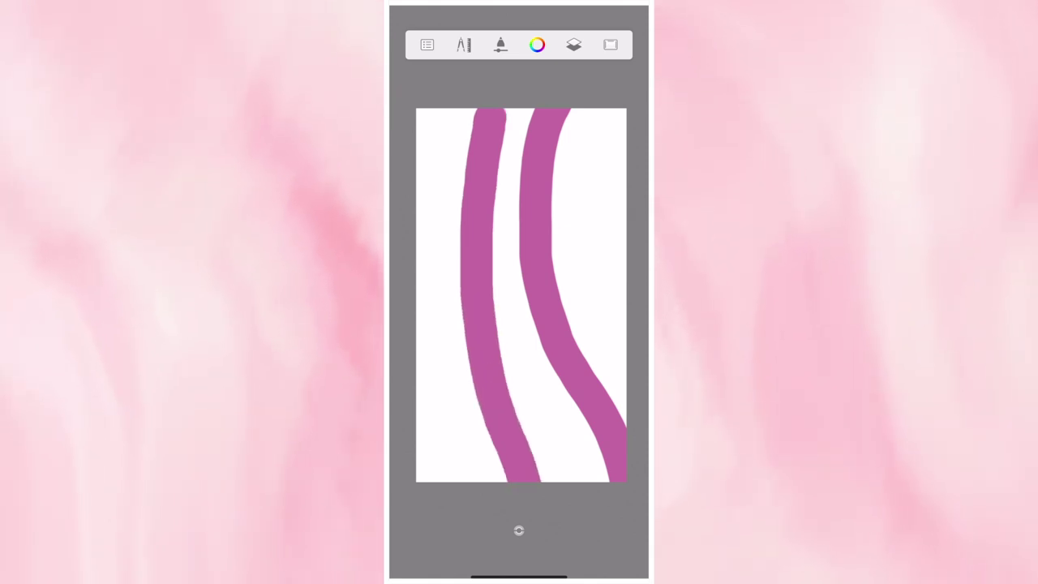
# Choose a tan paint colour, paint a curved stripe directly beside the purple one, and open the drawing's main menu.
pyautogui.click(537, 45)
pyautogui.moveTo(582, 245)
pyautogui.mouseDown()
pyautogui.moveTo(560, 146)
pyautogui.moveTo(519, 134)
pyautogui.mouseUp()
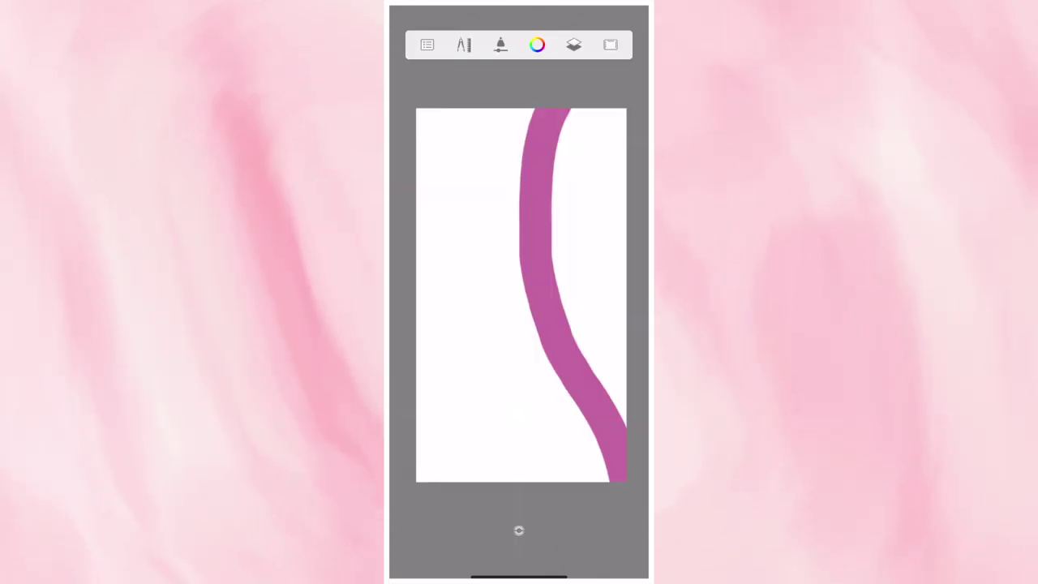
pyautogui.moveTo(509, 111)
pyautogui.mouseDown()
pyautogui.moveTo(501, 216)
pyautogui.moveTo(517, 305)
pyautogui.moveTo(604, 479)
pyautogui.mouseUp()
pyautogui.scroll(-2, 519, 316)
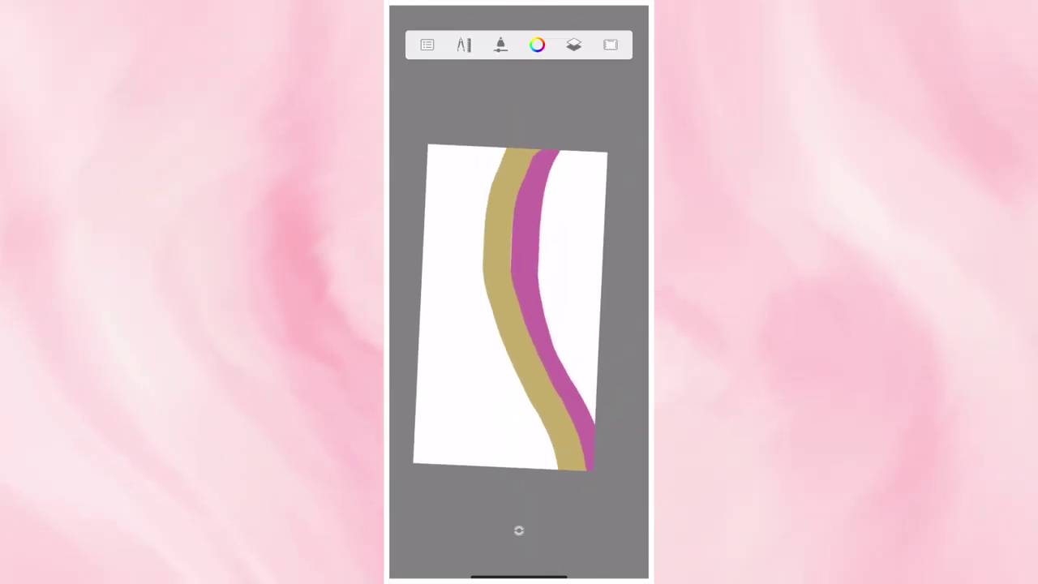
pyautogui.click(428, 45)
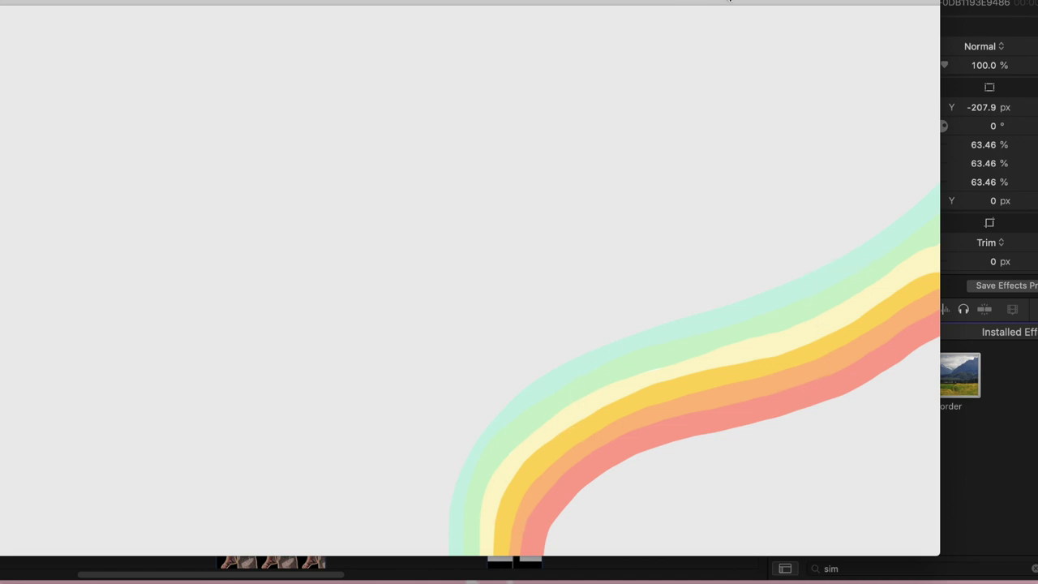
# Show the markup tools for the rainbow image and remove the plain background around the stripes with Instant Alpha.
pyautogui.click(730, 0)
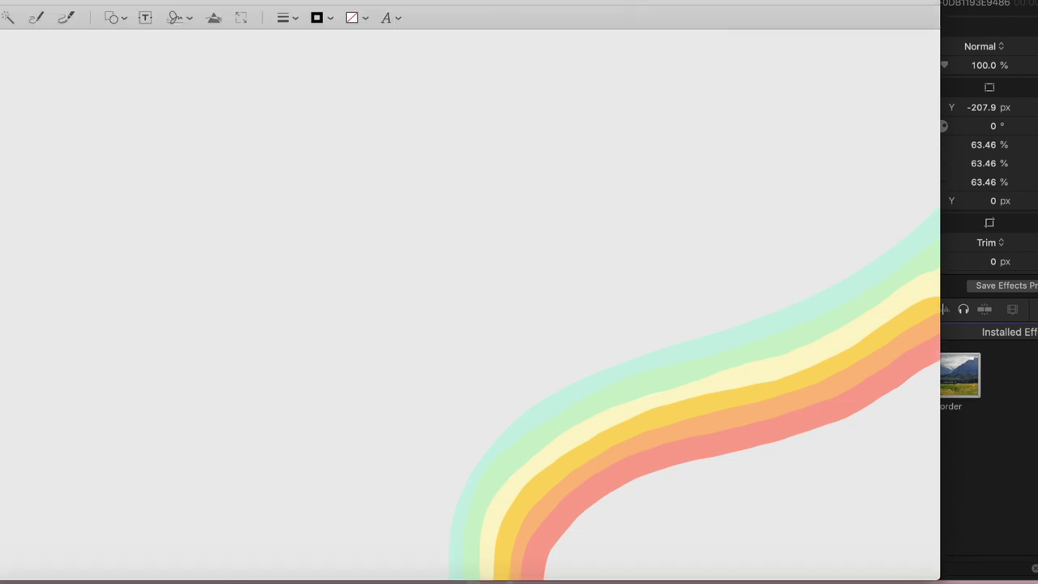
pyautogui.click(213, 131)
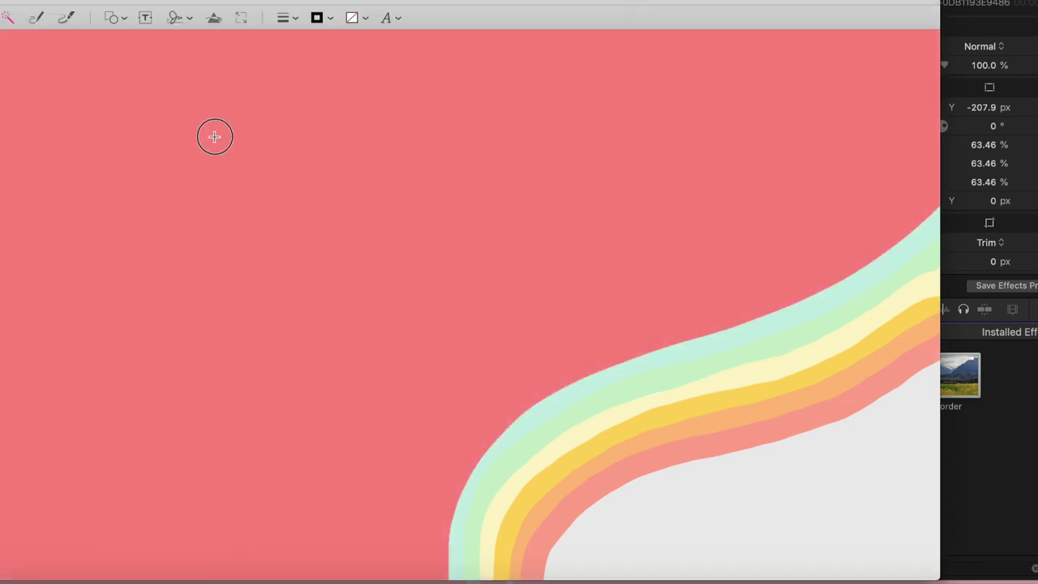
pyautogui.press('super+z')
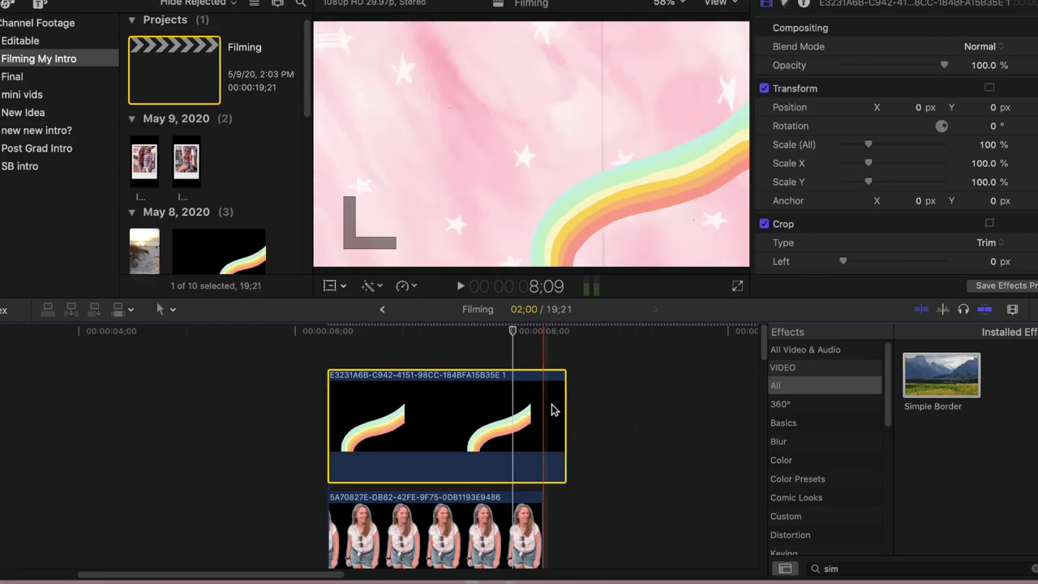
# Trim the rainbow clip to end with the beach clips, scale it to 64.7 %, rotate it -8° and move it to X 428.4, Y -210.9 px.
pyautogui.click(430, 349)
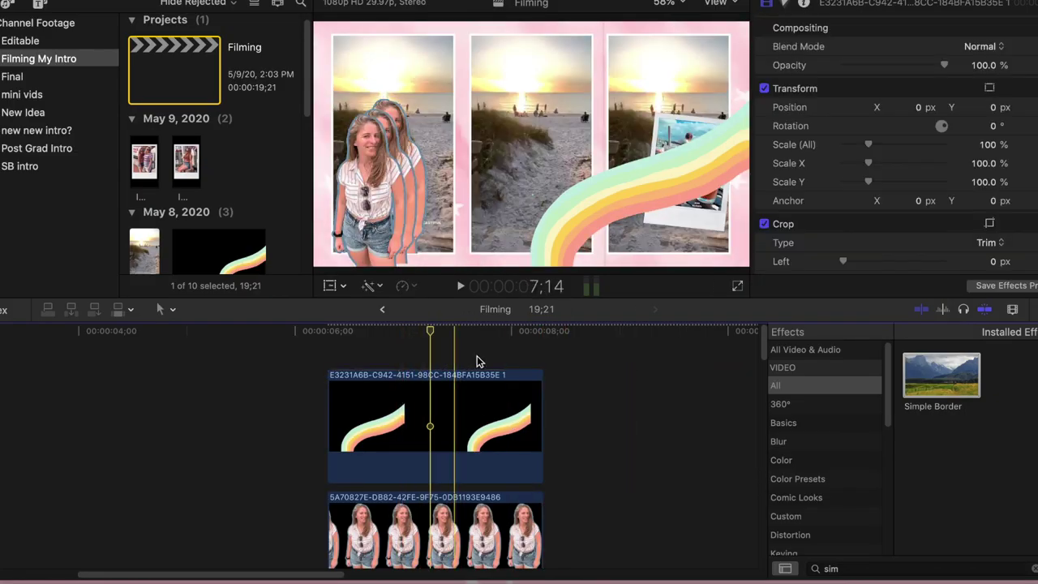
pyautogui.click(506, 406)
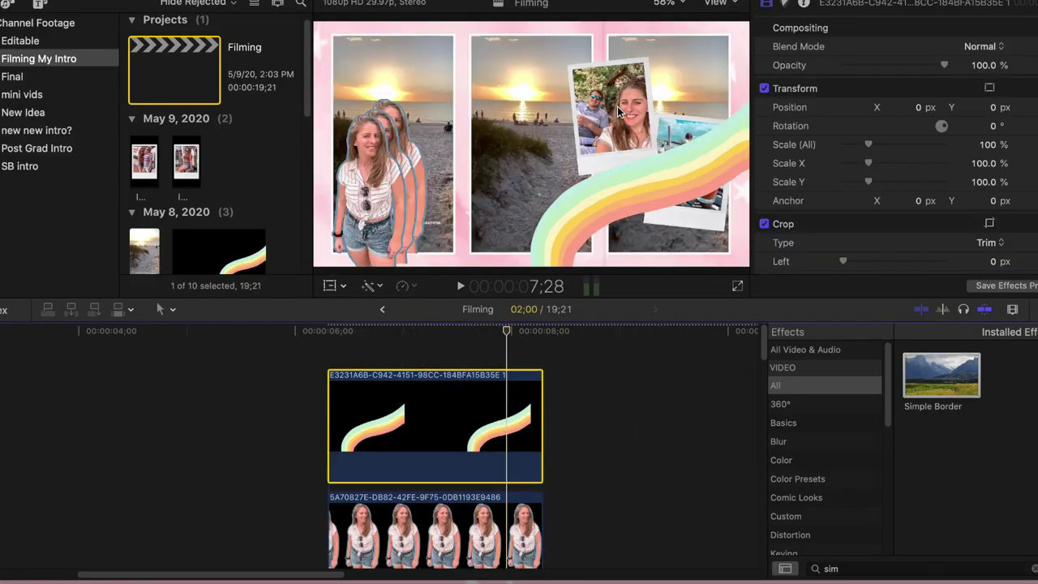
pyautogui.click(329, 285)
pyautogui.moveTo(582, 175); pyautogui.dragTo(577, 168)
pyautogui.moveTo(743, 258); pyautogui.dragTo(660, 207)
pyautogui.moveTo(604, 166); pyautogui.dragTo(707, 234)
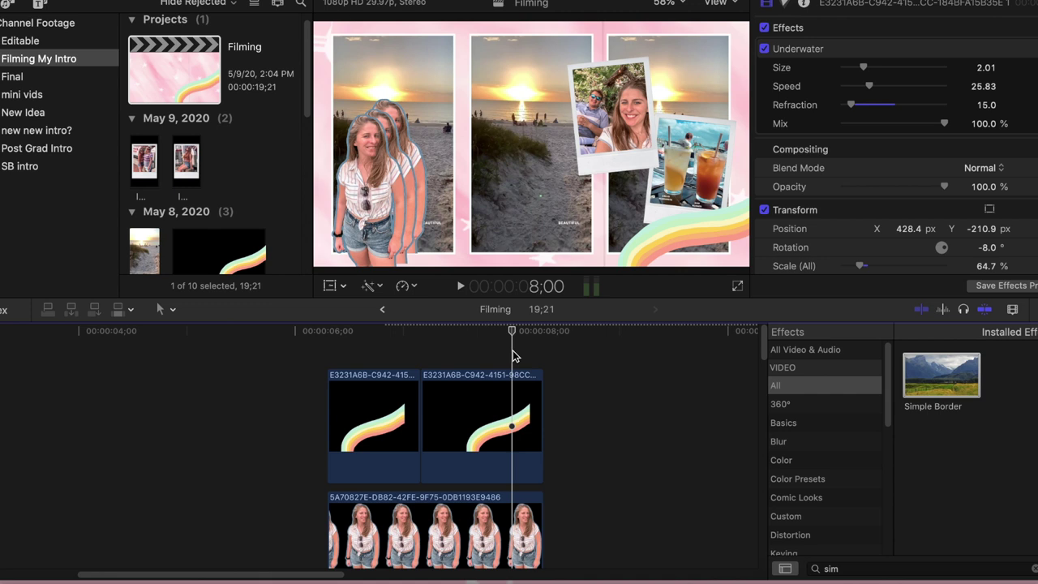
# Find the Underwater effect and apply it to the second part of the rainbow clip.
pyautogui.click(931, 568)
pyautogui.write('underwa')
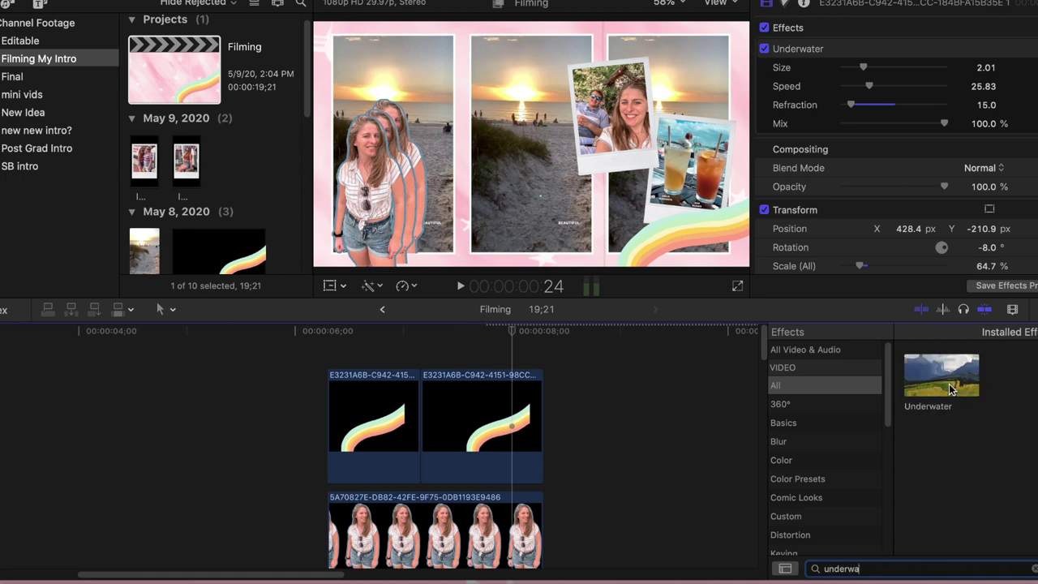
pyautogui.moveTo(950, 390); pyautogui.dragTo(503, 425)
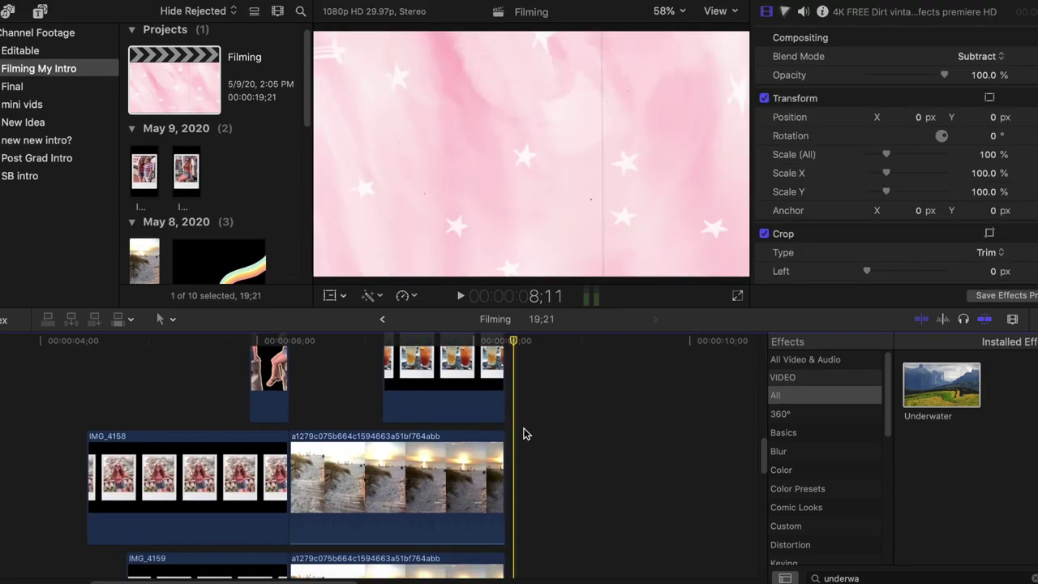
# Place the playhead at 8;09 and add MVI_9360 copy.MP4 from Finder directly after the bottom beach clip.
pyautogui.scroll(-4, 518, 432)
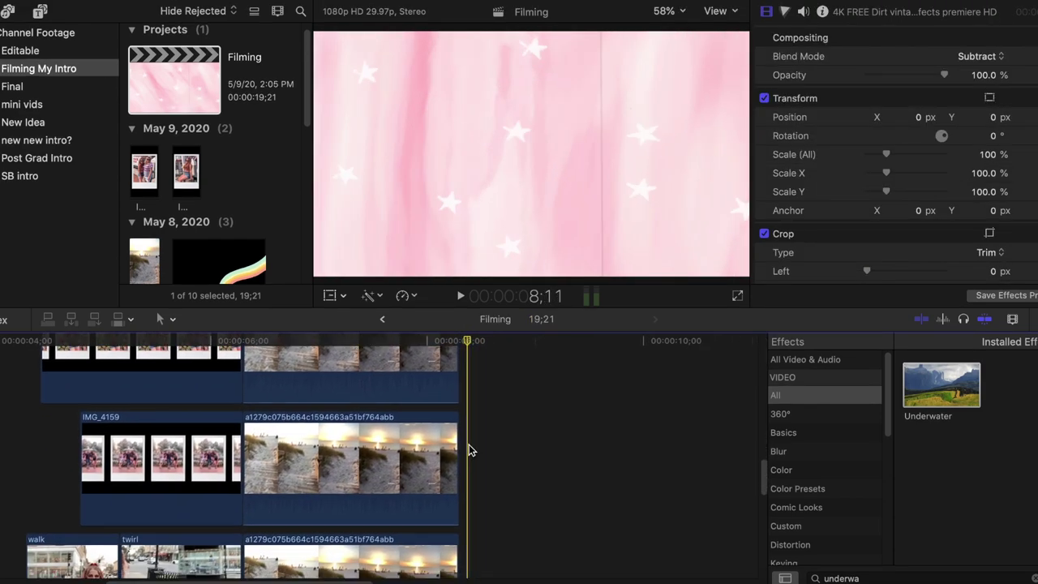
pyautogui.scroll(-5, 470, 450)
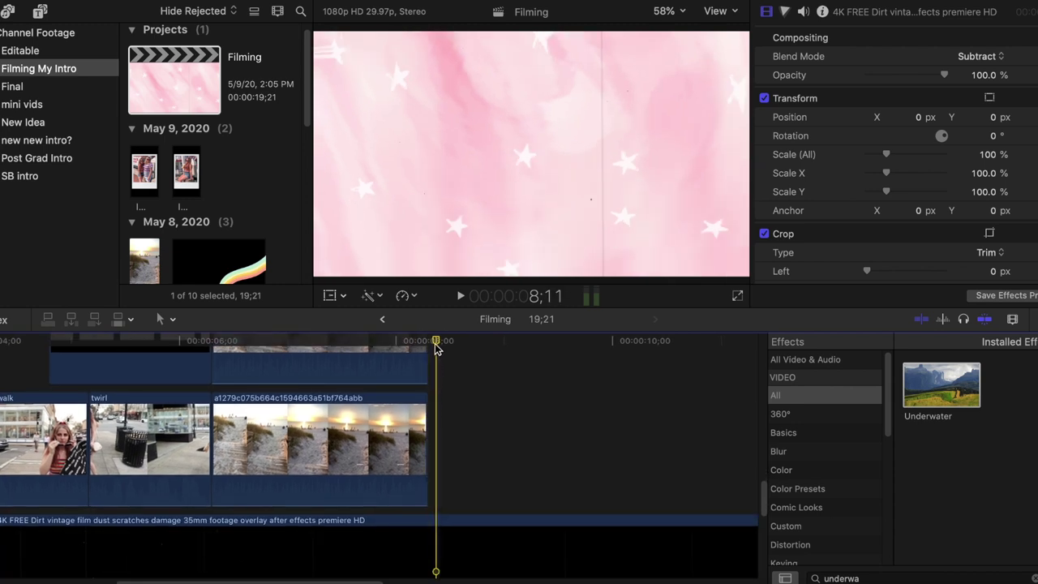
pyautogui.click(433, 341)
pyautogui.scroll(5, 436, 441)
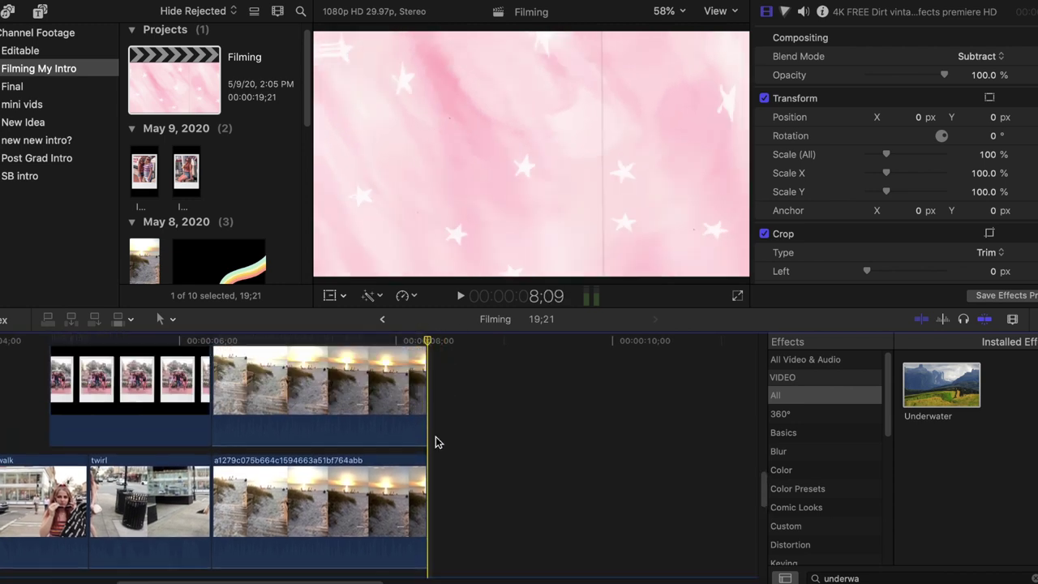
pyautogui.scroll(-5, 435, 442)
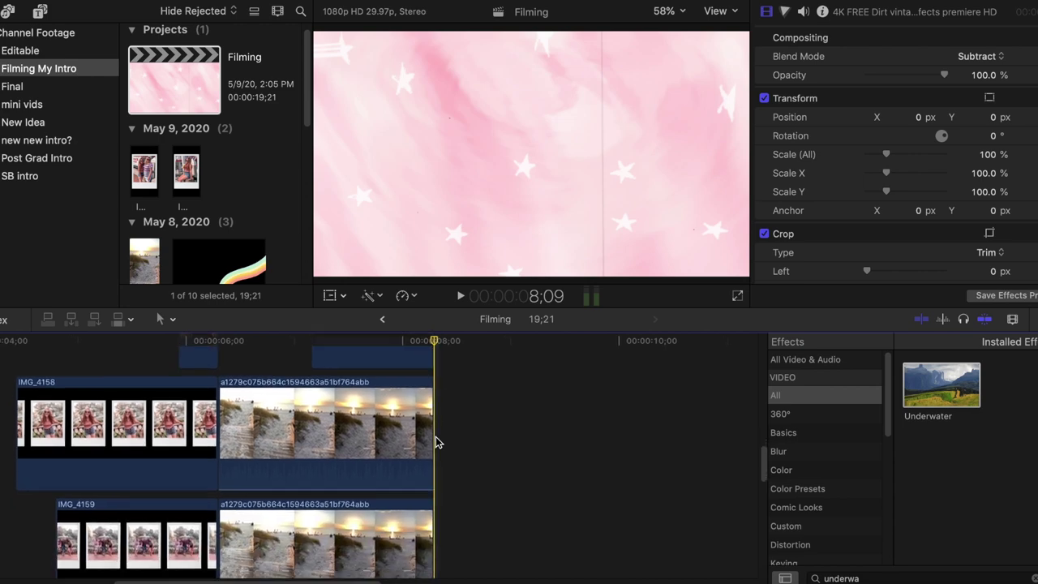
pyautogui.hscroll(2, 398, 459)
pyautogui.hscroll(-5, 402, 452)
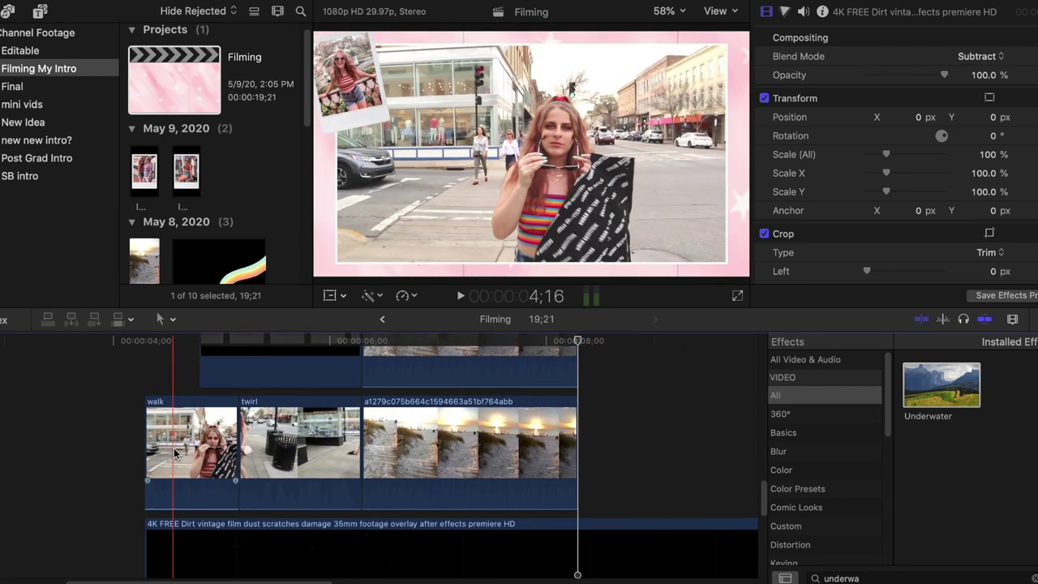
pyautogui.scroll(2, 405, 458)
pyautogui.hscroll(5, 406, 458)
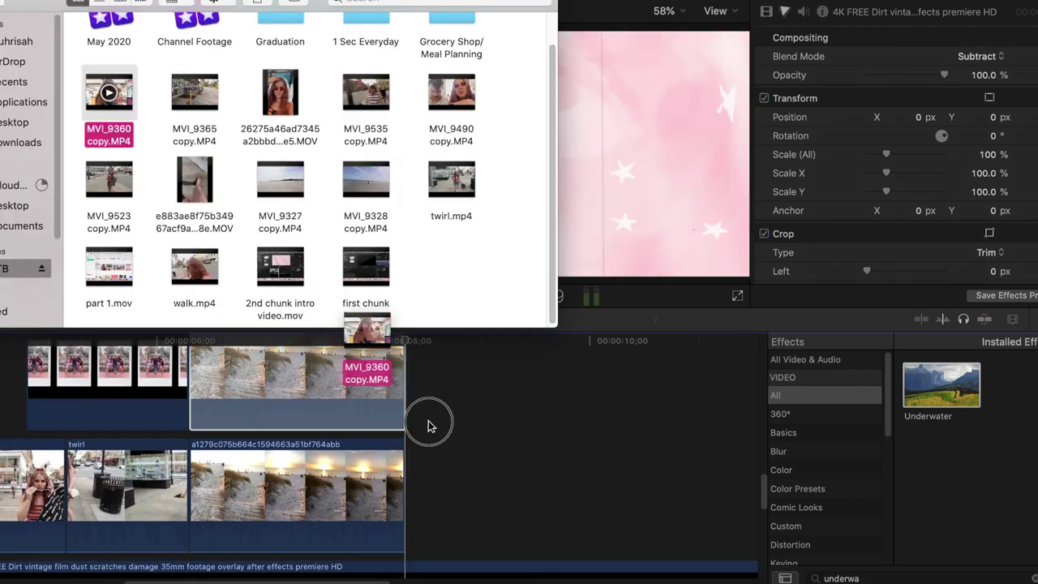
pyautogui.moveTo(428, 421); pyautogui.dragTo(422, 445)
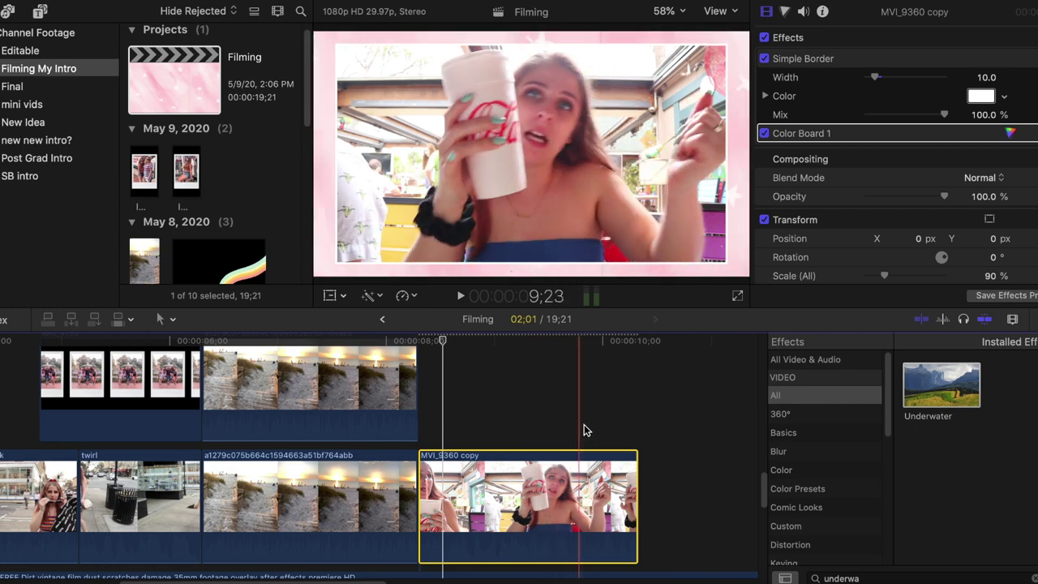
# Review the scale and Simple Border settings of the MVI_9360 copy clip and skim through its footage.
pyautogui.scroll(-2, 1031, 255)
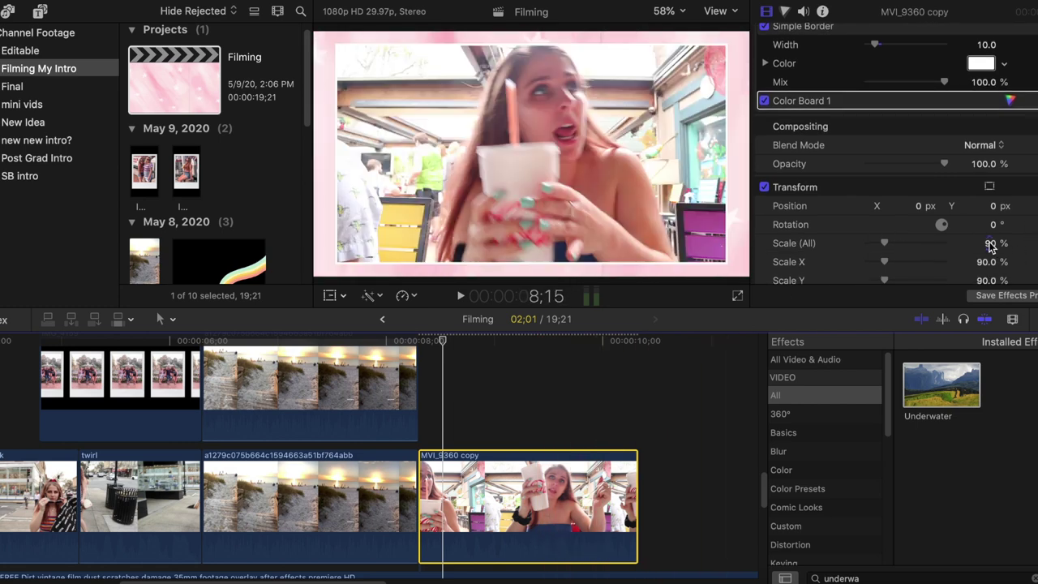
pyautogui.scroll(2, 990, 247)
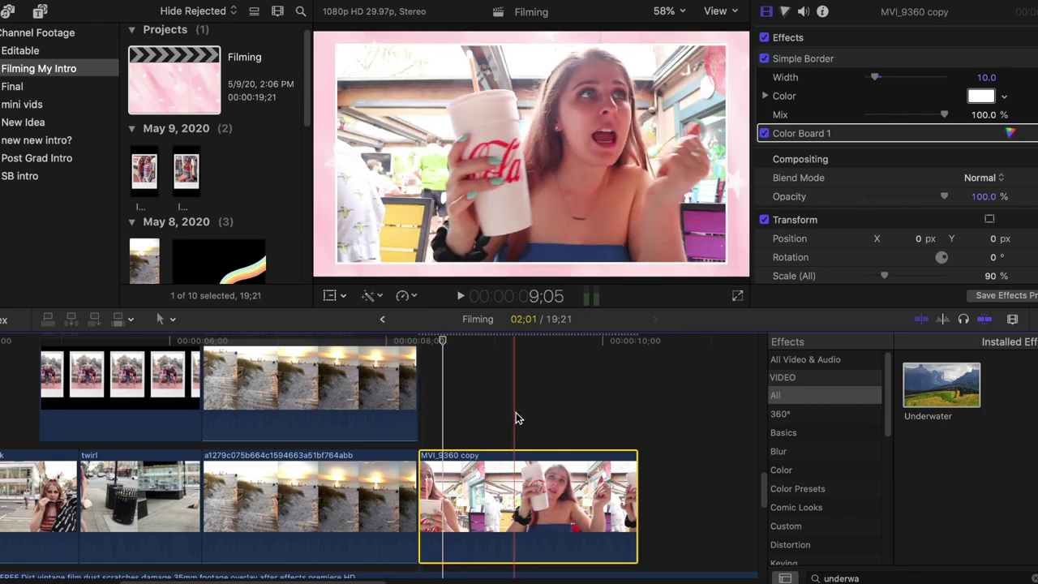
pyautogui.hscroll(3, 516, 413)
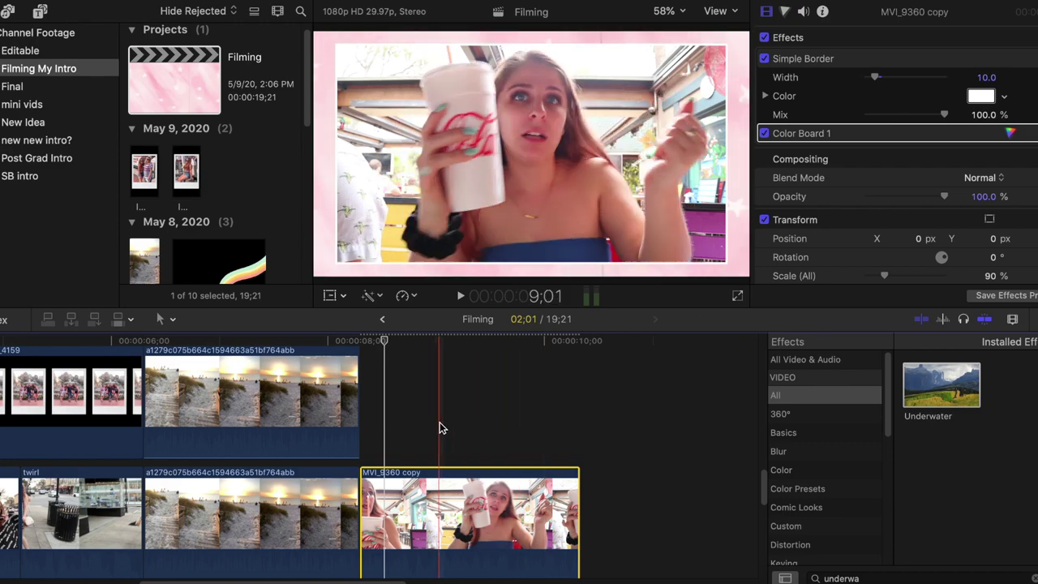
pyautogui.scroll(2, 440, 427)
pyautogui.hscroll(-1, 439, 427)
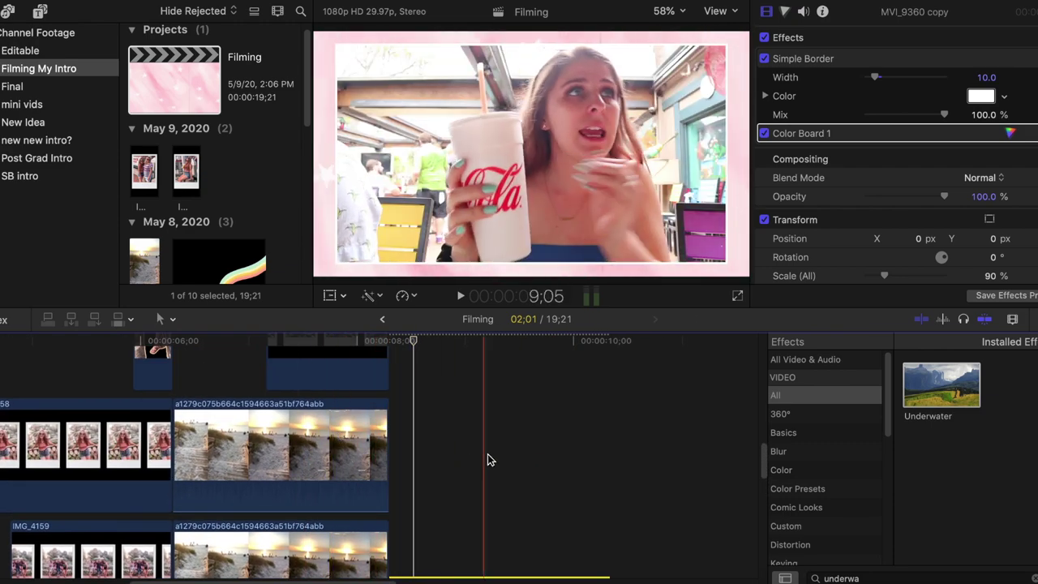
pyautogui.scroll(-5, 552, 480)
pyautogui.hscroll(1, 551, 480)
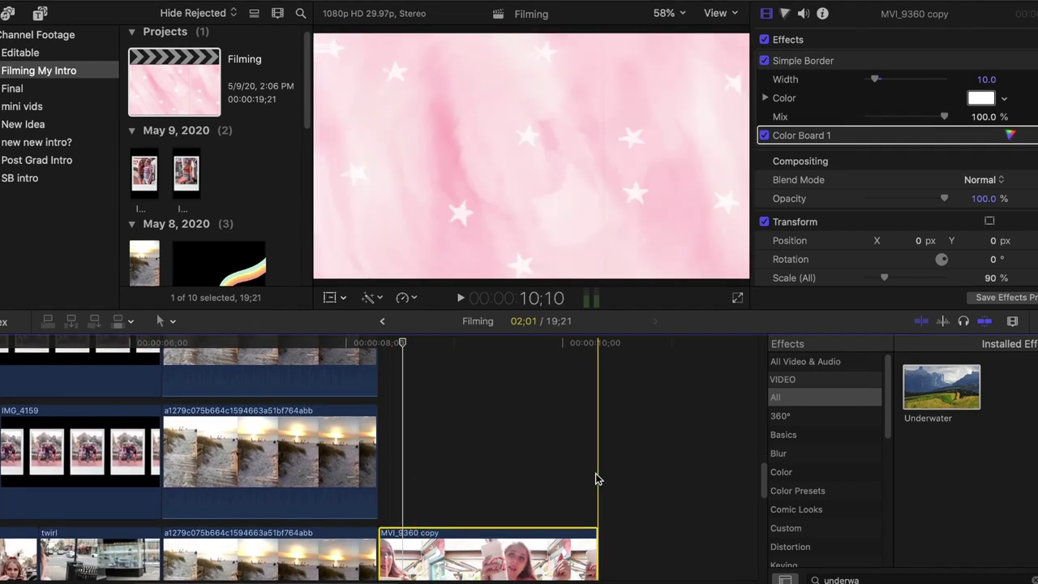
# Place the playhead at 10;10 and add the vertical ocean wave clip 7e488c9a257d45e791c3a5ec4933fa15 directly after MVI_9360 copy.
pyautogui.click(595, 480)
pyautogui.scroll(-3, 595, 482)
pyautogui.hscroll(5, 595, 482)
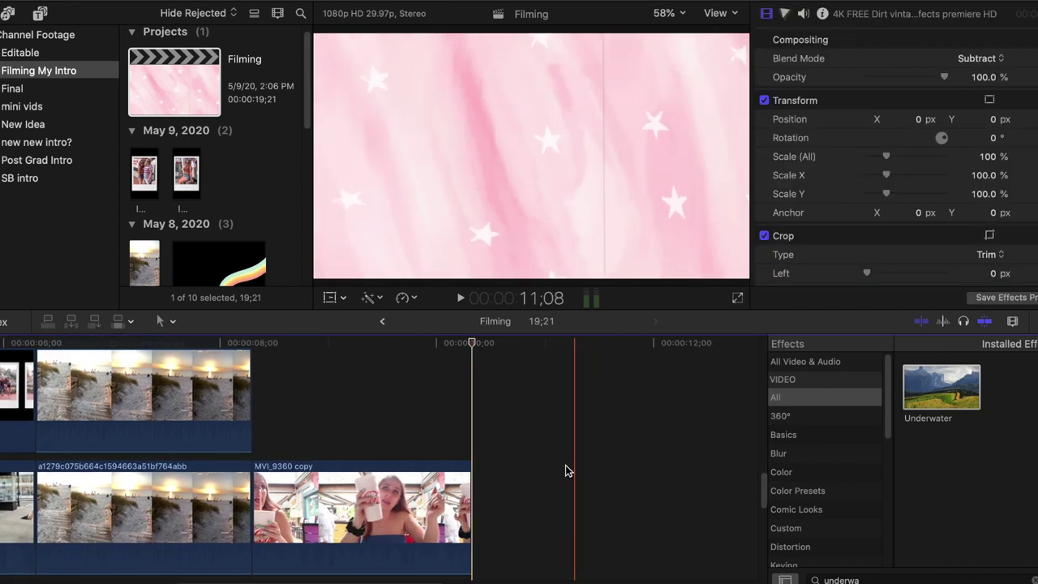
pyautogui.scroll(-1, 566, 470)
pyautogui.hscroll(4, 566, 471)
pyautogui.scroll(3, 421, 433)
pyautogui.hscroll(-2, 405, 427)
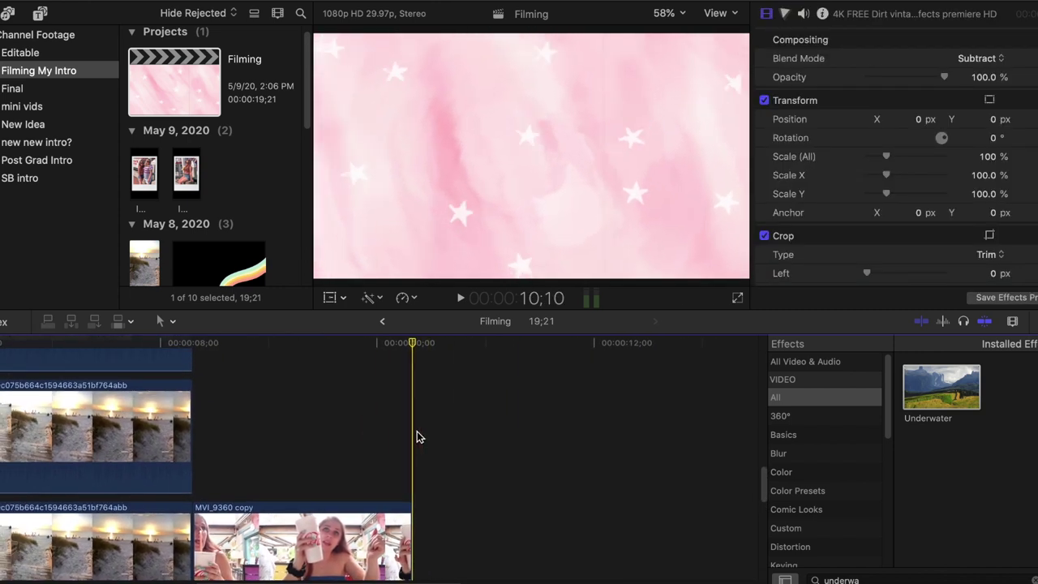
pyautogui.scroll(-2, 417, 435)
pyautogui.hscroll(-1, 417, 435)
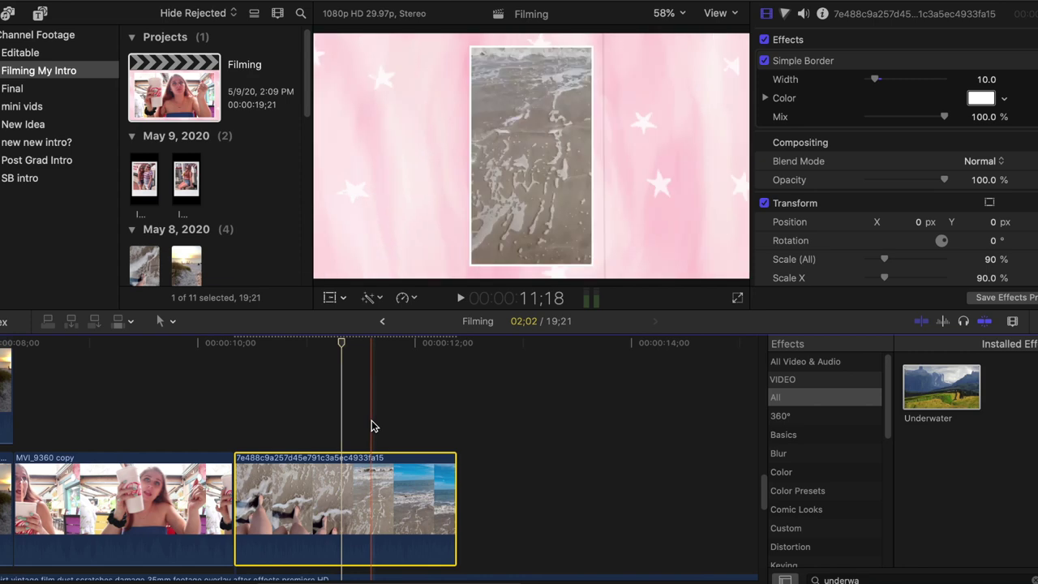
# Place the playhead at 10;10 and paste two connected copies of the ocean wave clip stacked above the original.
pyautogui.hscroll(-5, 324, 422)
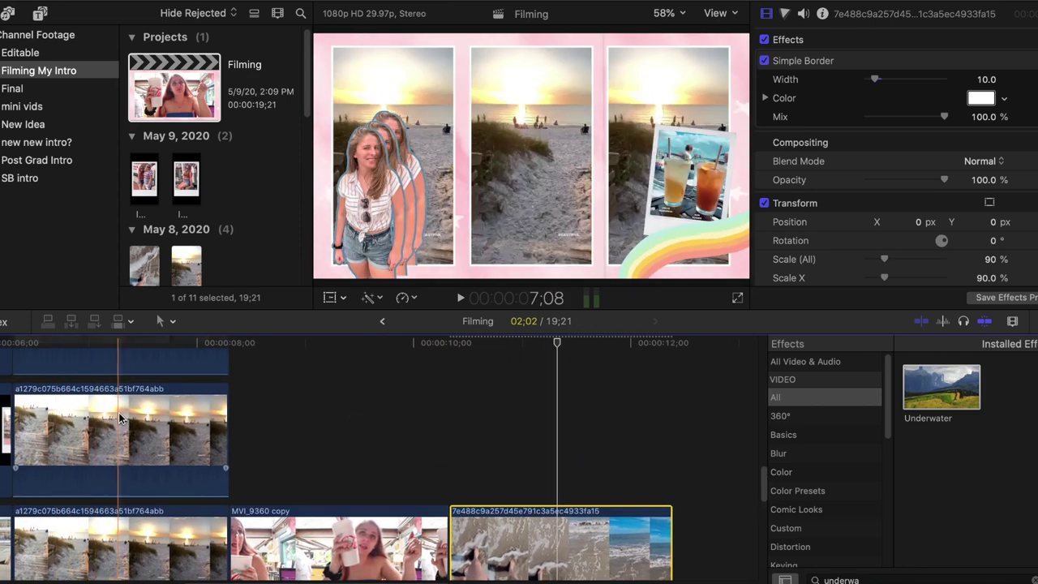
pyautogui.hscroll(3, 373, 414)
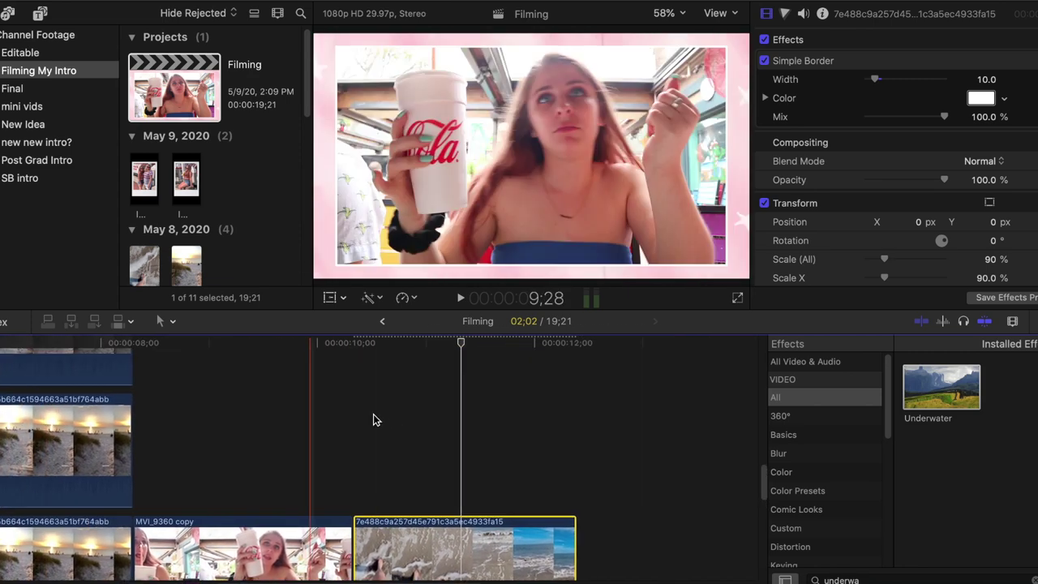
pyautogui.scroll(-2, 365, 454)
pyautogui.click(341, 450)
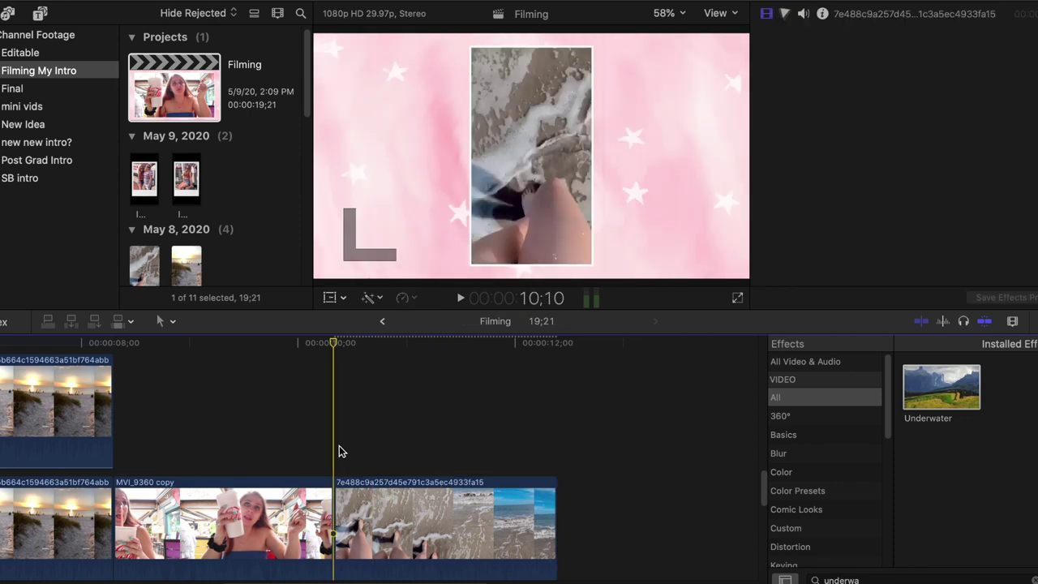
pyautogui.hotkey('alt', 'v')
pyautogui.scroll(4, 342, 396)
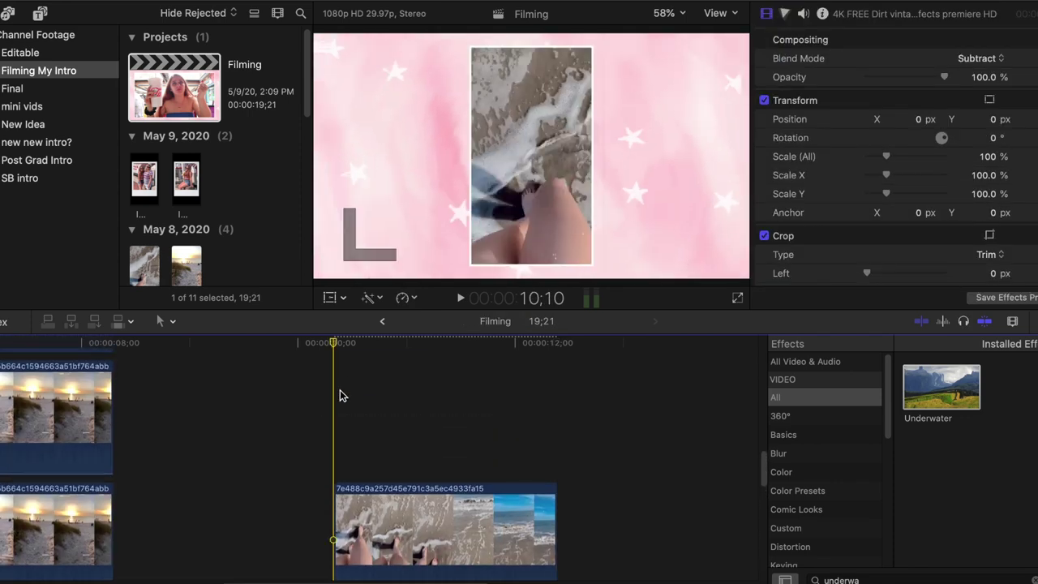
pyautogui.hotkey('alt', 'v')
pyautogui.scroll(3, 449, 386)
# Transform the top wave clip copy to X -607 px and the other copy to X 618.3 px, flanking the centre clip.
pyautogui.click(446, 453)
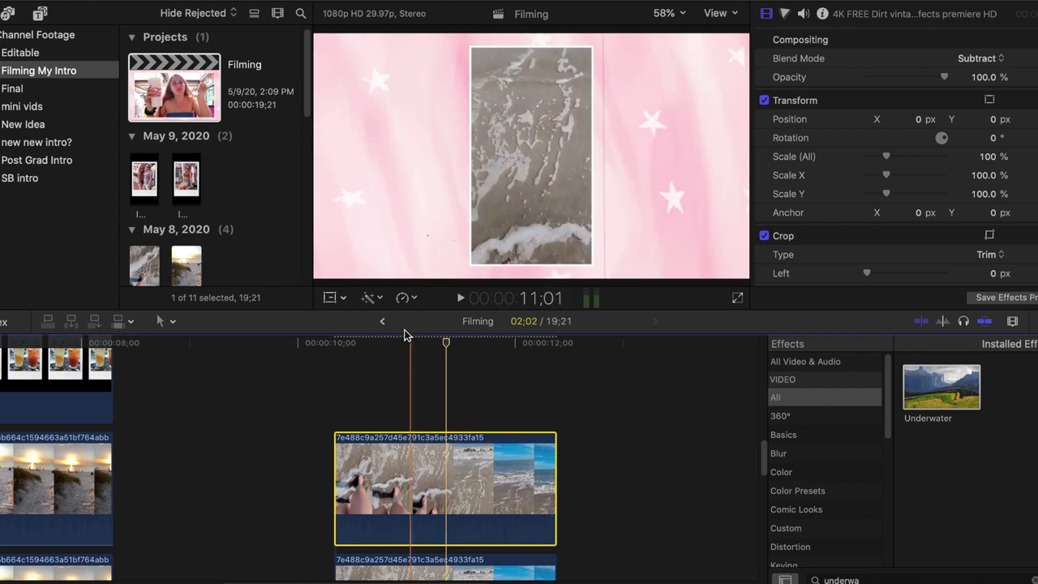
pyautogui.click(330, 298)
pyautogui.moveTo(531, 155); pyautogui.dragTo(394, 155)
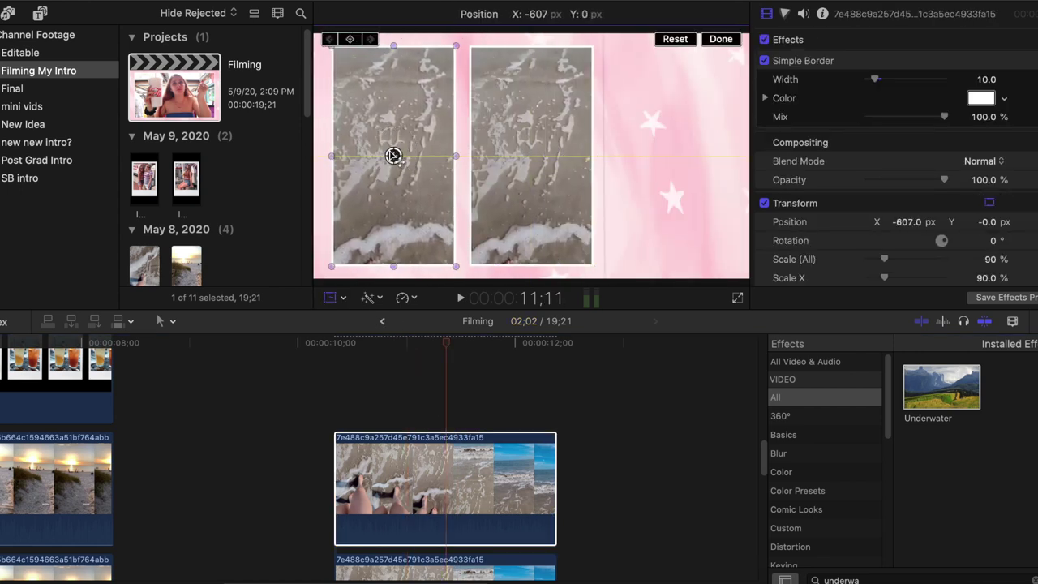
pyautogui.scroll(-4, 447, 397)
pyautogui.click(446, 408)
pyautogui.moveTo(527, 154); pyautogui.dragTo(670, 155)
# Scale both outer ocean wave clips to 80 %.
pyautogui.scroll(4, 450, 398)
pyautogui.click(451, 426)
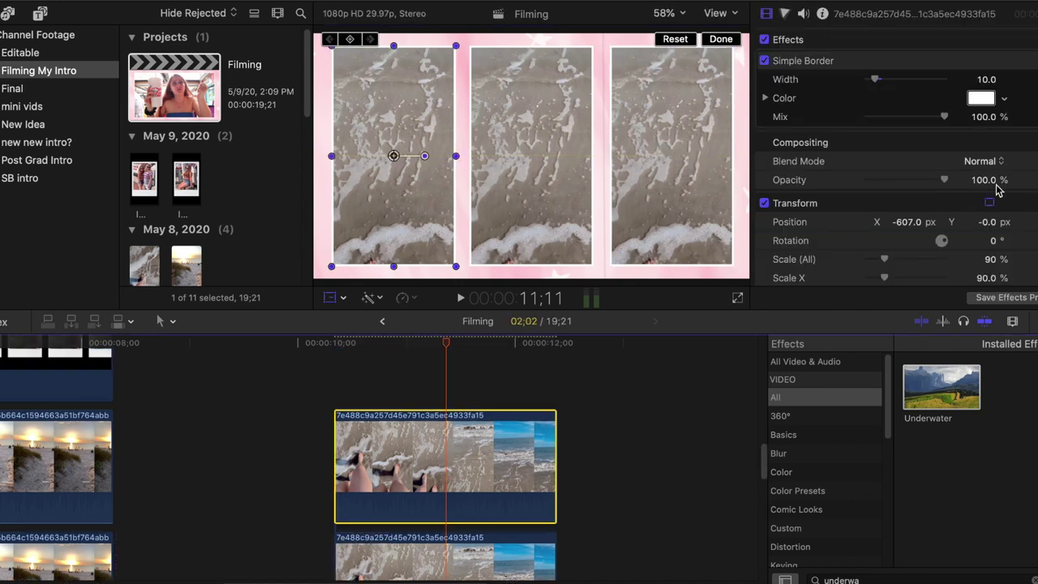
pyautogui.click(991, 259)
pyautogui.press('Return')
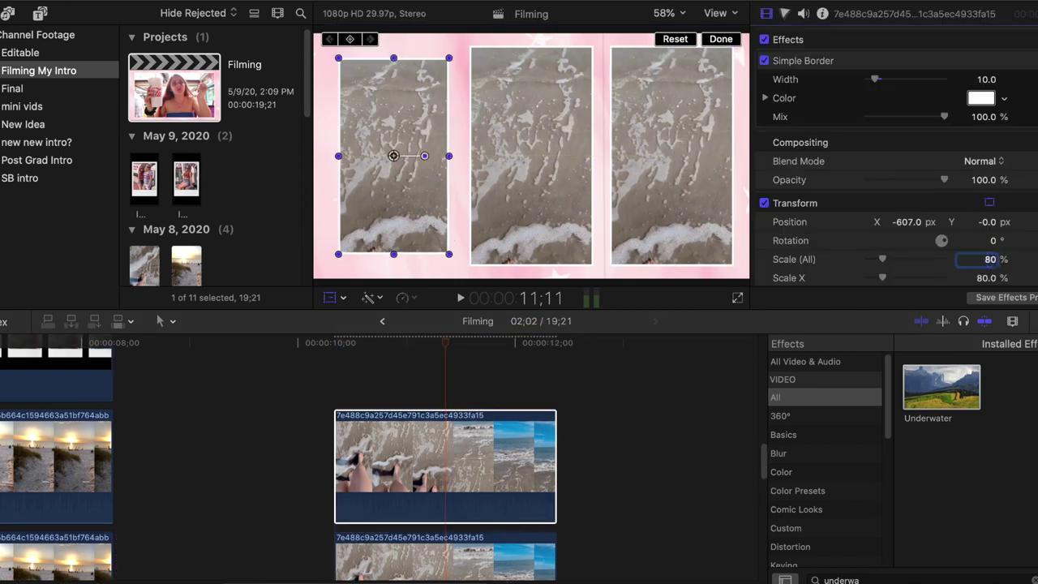
pyautogui.scroll(-2, 568, 462)
pyautogui.click(497, 494)
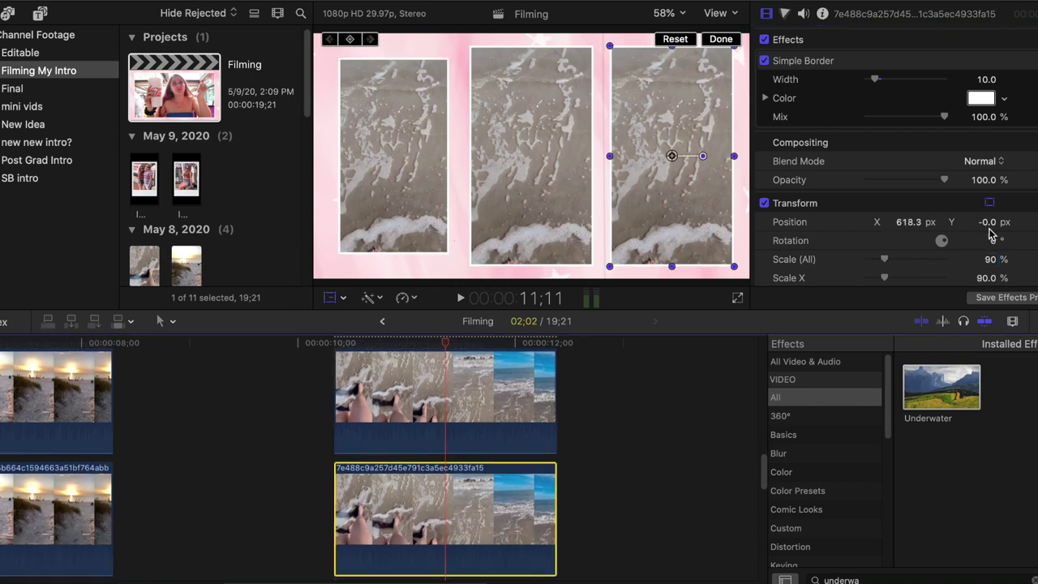
pyautogui.click(990, 259)
pyautogui.write('80')
pyautogui.press('Return')
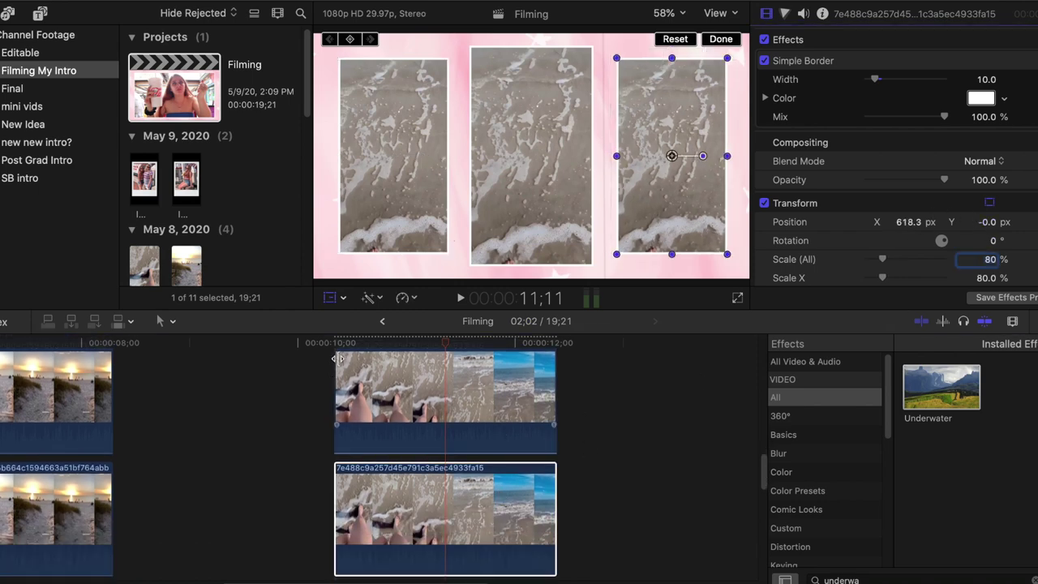
# Examine the timing of the red wavy doodle, swimsuit cutouts and two polaroids layered over the ocean wave clips.
pyautogui.scroll(3, 339, 365)
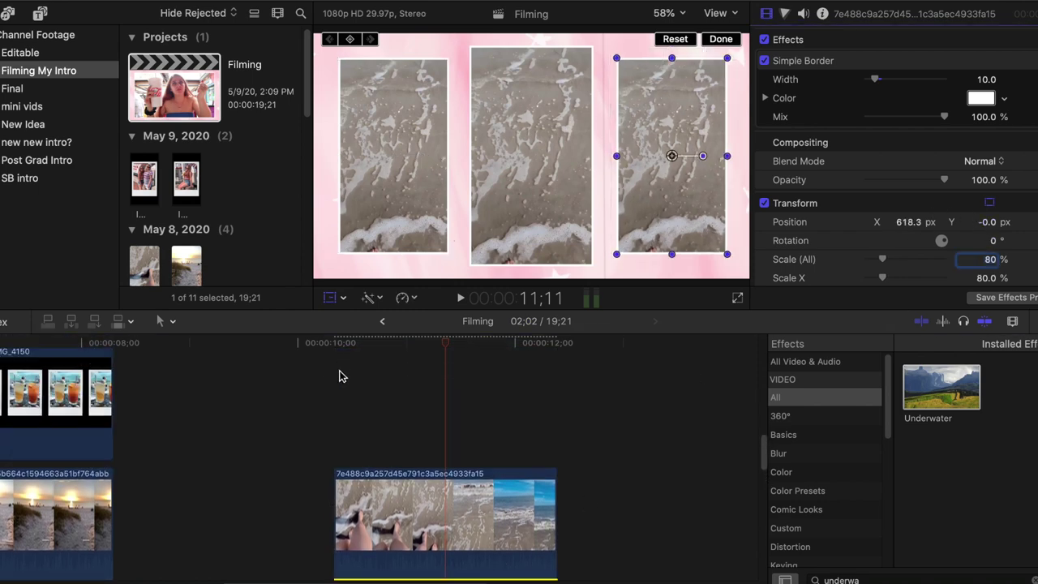
pyautogui.click(339, 376)
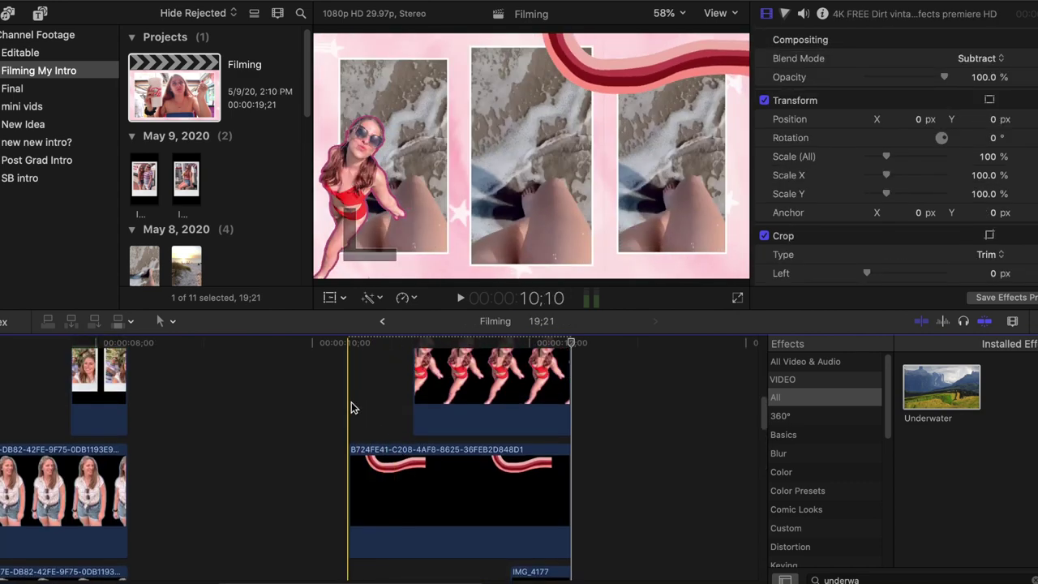
pyautogui.moveTo(351, 402); pyautogui.dragTo(451, 410)
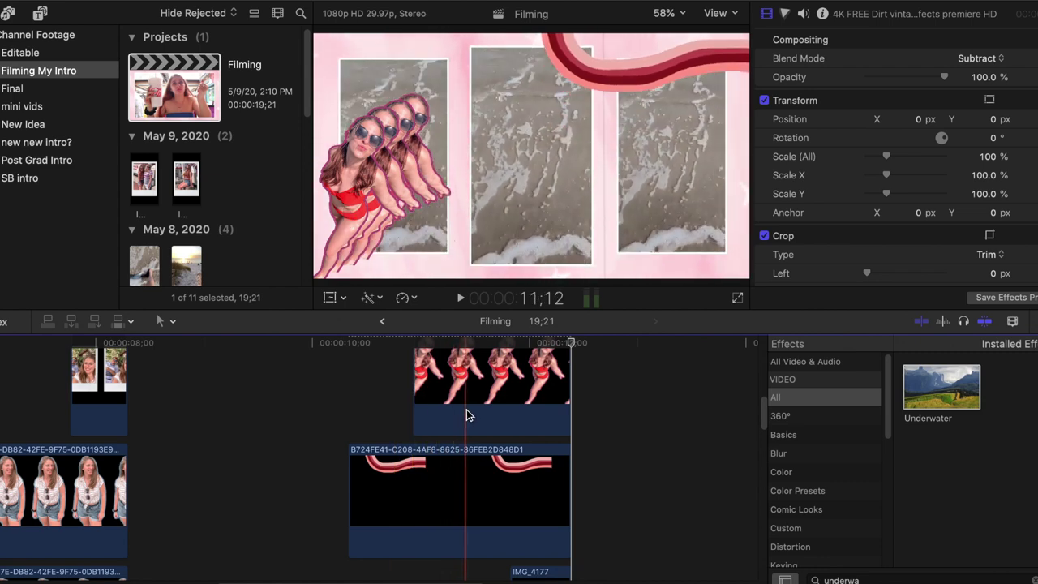
pyautogui.click(509, 410)
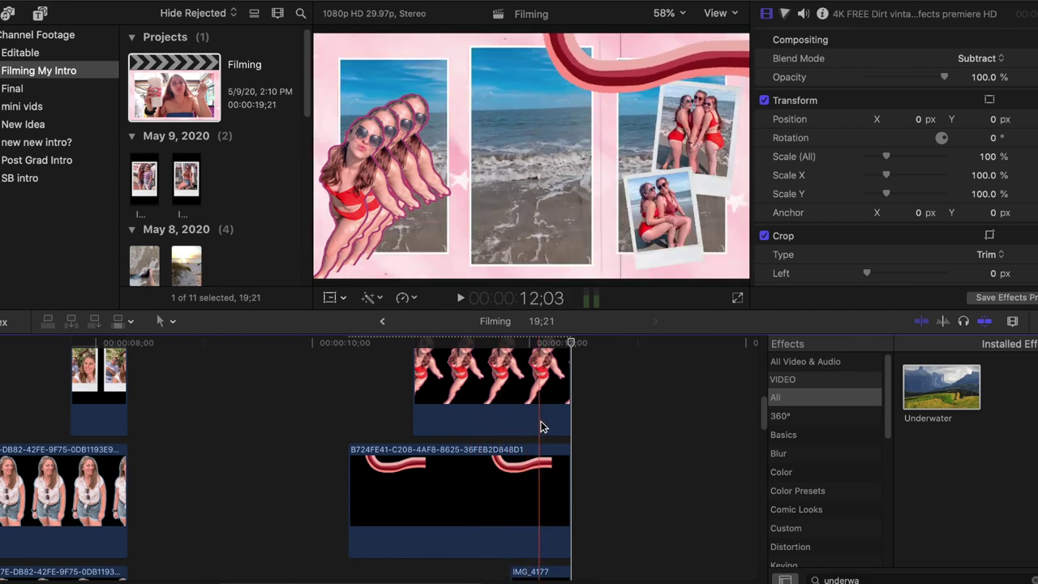
pyautogui.scroll(-5, 556, 430)
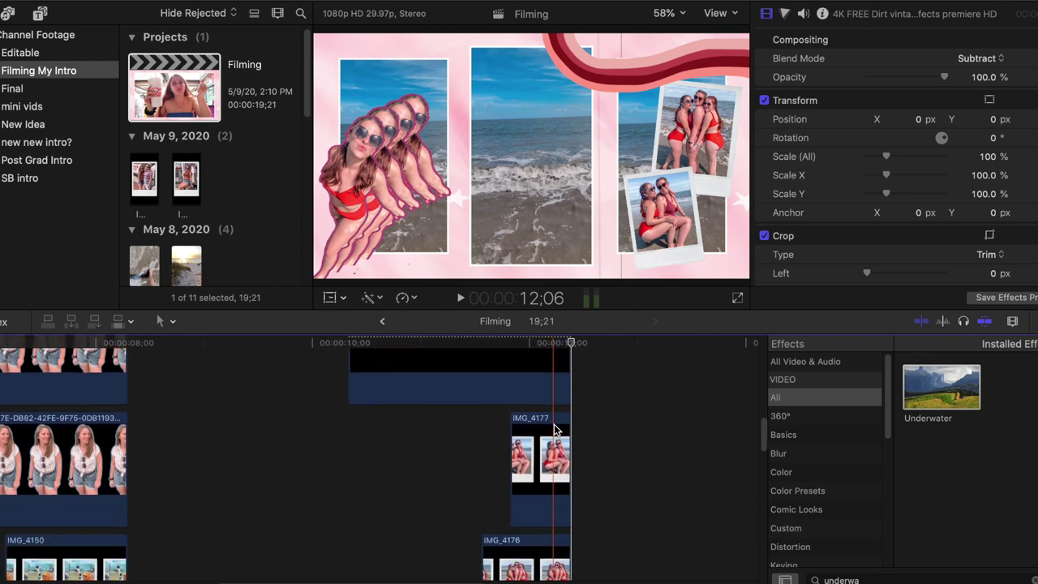
pyautogui.moveTo(497, 471); pyautogui.dragTo(556, 486)
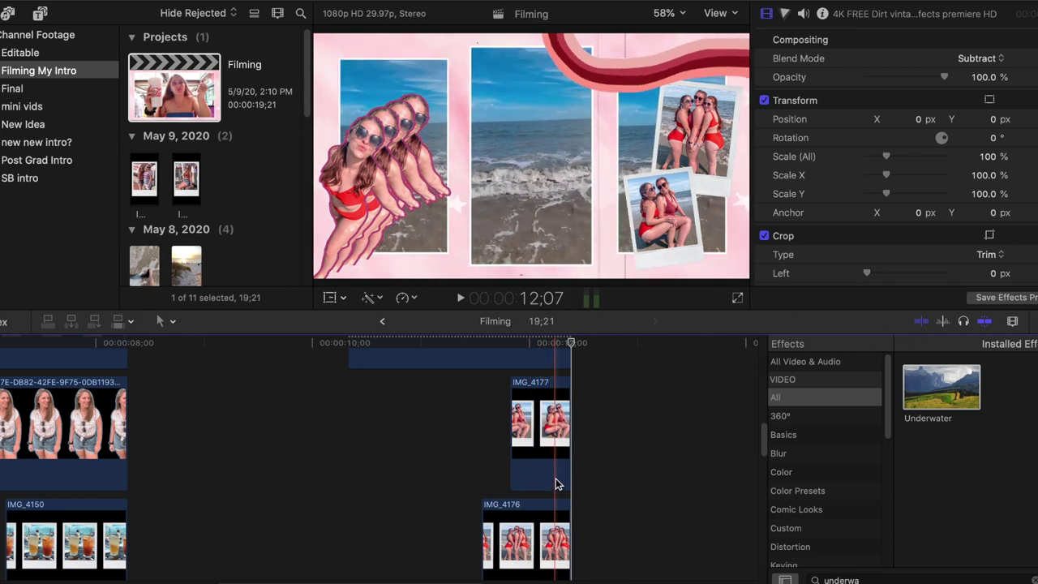
# Add the MVI_9384 clip directly after the bottom ocean wave clip.
pyautogui.scroll(5, 556, 479)
pyautogui.scroll(3, 541, 410)
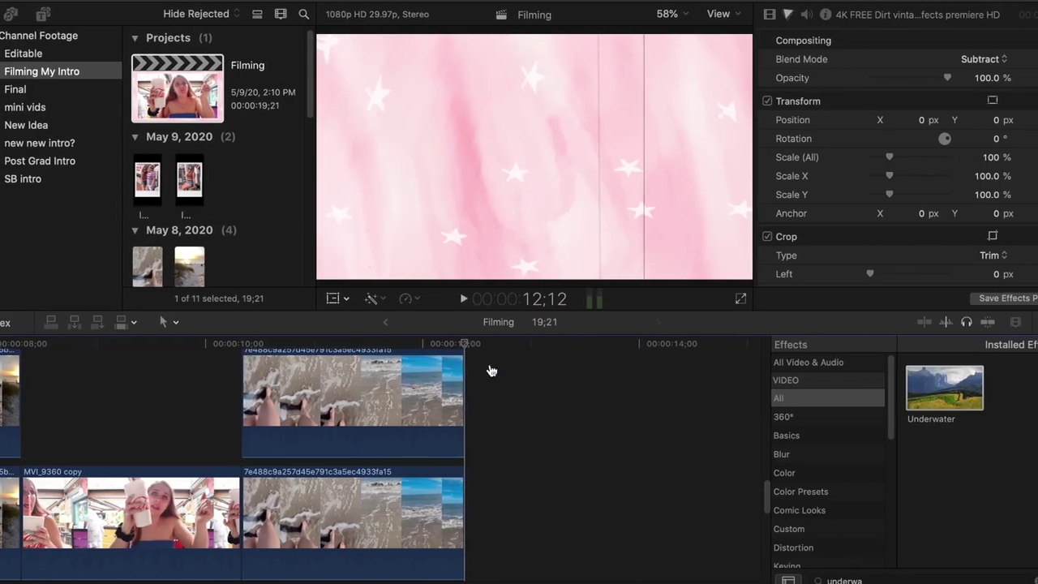
pyautogui.scroll(-3, 458, 409)
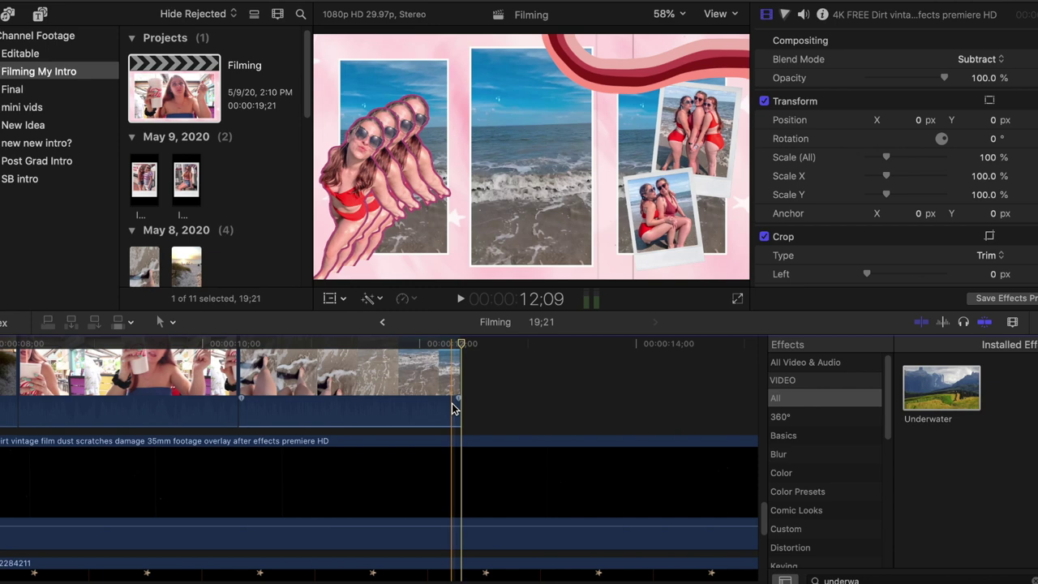
pyautogui.scroll(3, 460, 407)
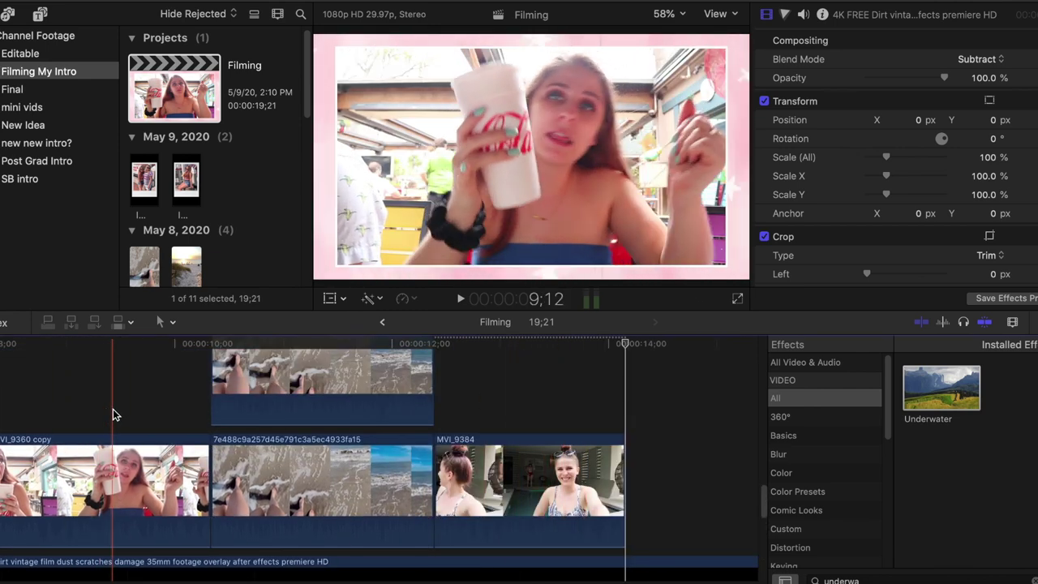
# Compare the sunset beach and ocean wave collages on the timeline and check where the MVI_9384 clip ends.
pyautogui.hscroll(2, 493, 415)
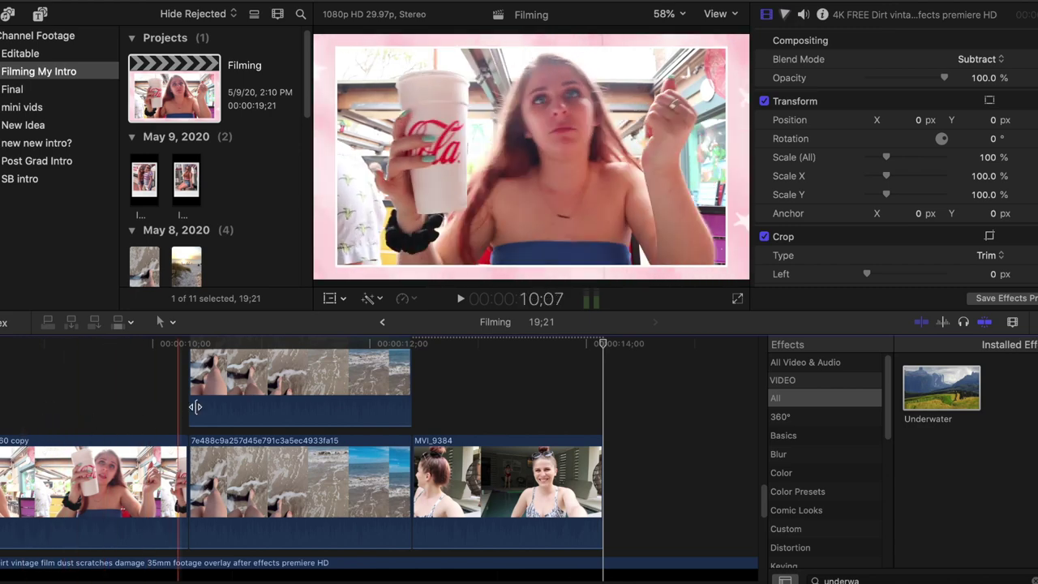
pyautogui.hscroll(2, 463, 416)
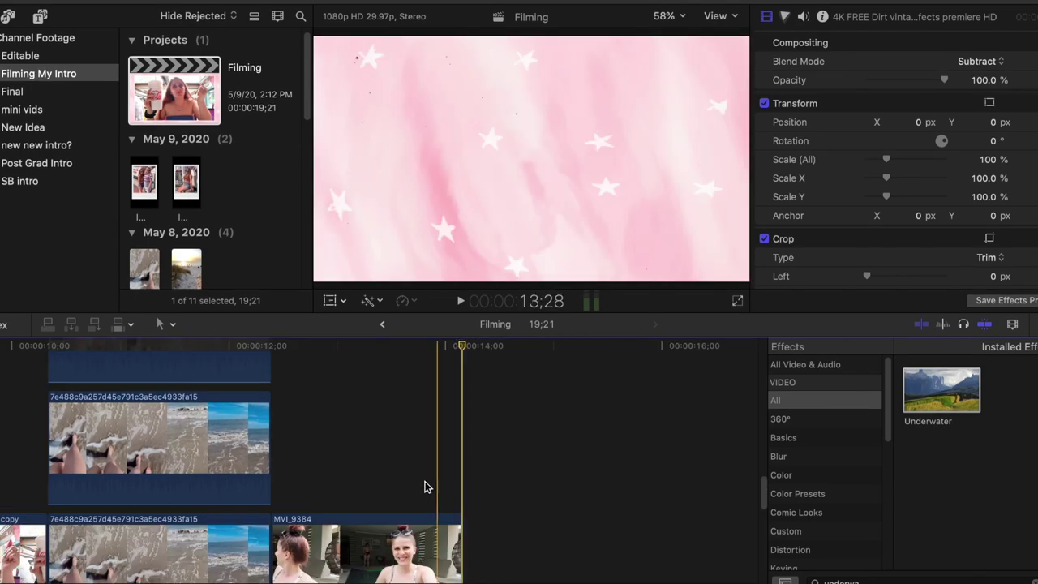
pyautogui.hscroll(-8, 336, 494)
pyautogui.scroll(2, 336, 494)
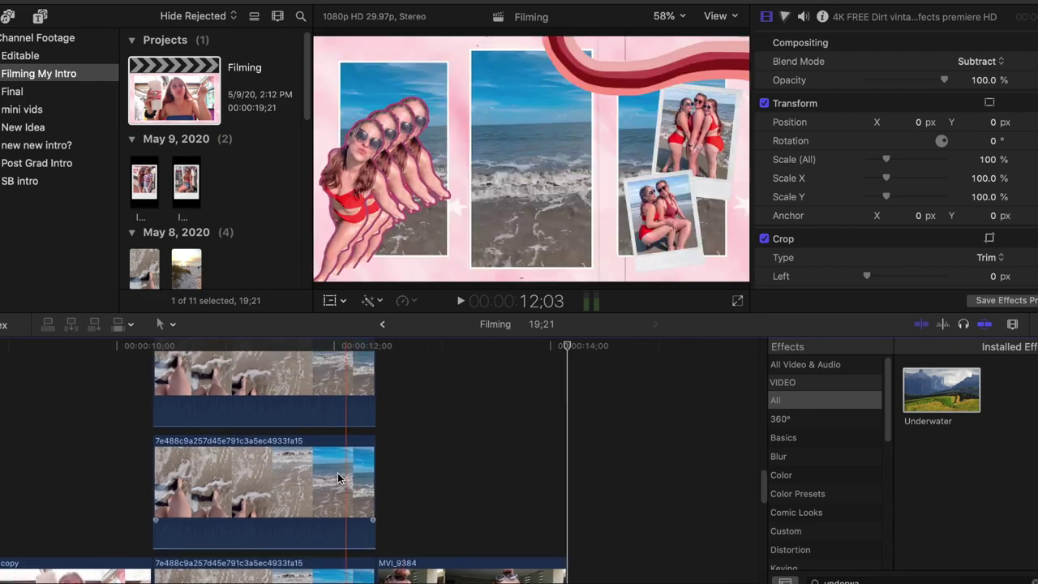
pyautogui.hscroll(-15, 239, 462)
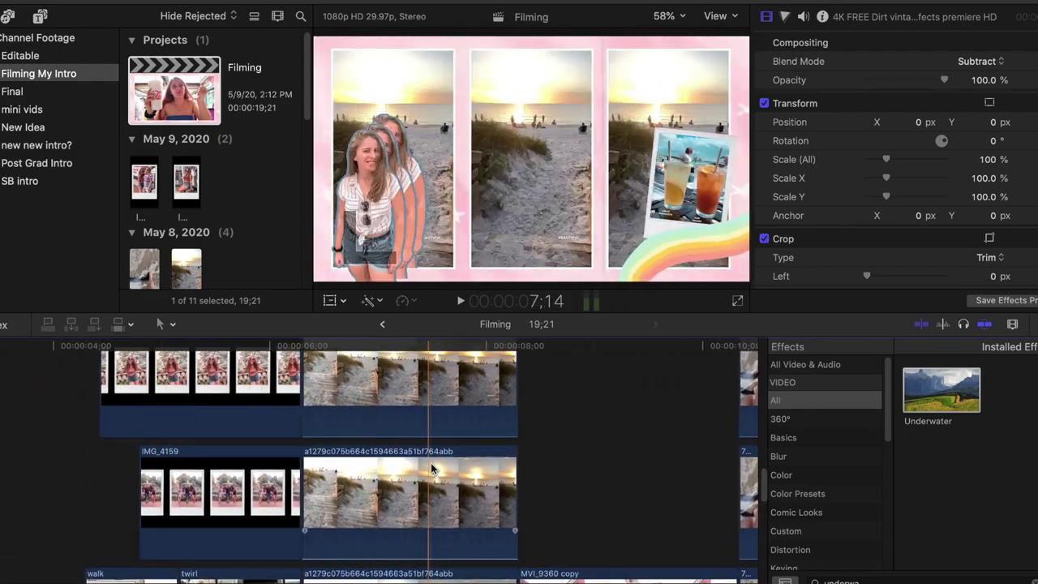
pyautogui.hscroll(5, 470, 471)
pyautogui.scroll(-1, 470, 471)
pyautogui.hscroll(8, 527, 479)
pyautogui.scroll(1, 527, 478)
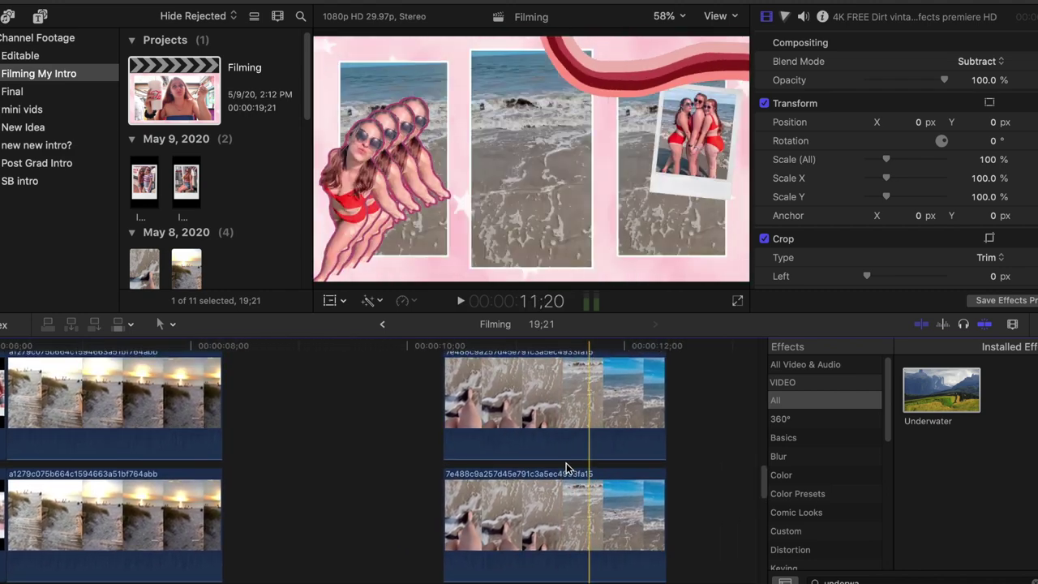
pyautogui.hscroll(10, 527, 479)
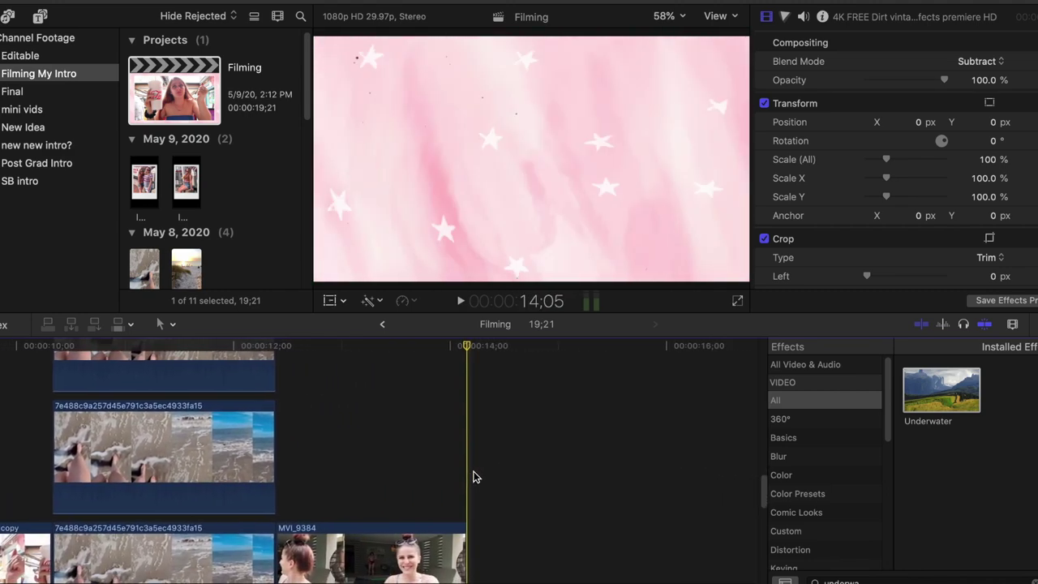
# Add three stacked, bordered copies of clip 7744953e724647a5b37233d096792034 directly after MVI_9384 at 14;05.
pyautogui.hscroll(-2, 349, 430)
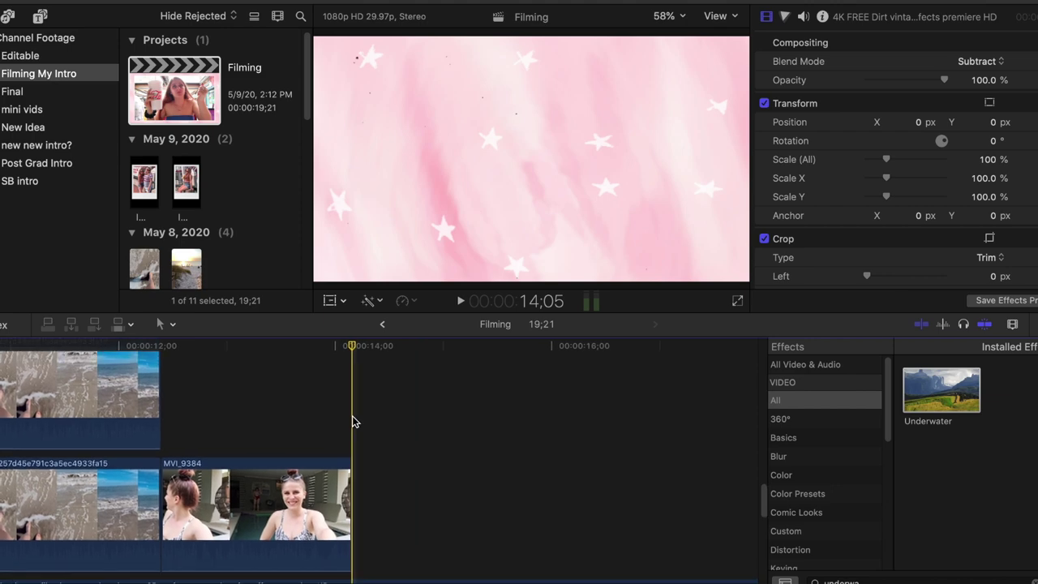
pyautogui.press('super+v')
pyautogui.scroll(3, 504, 443)
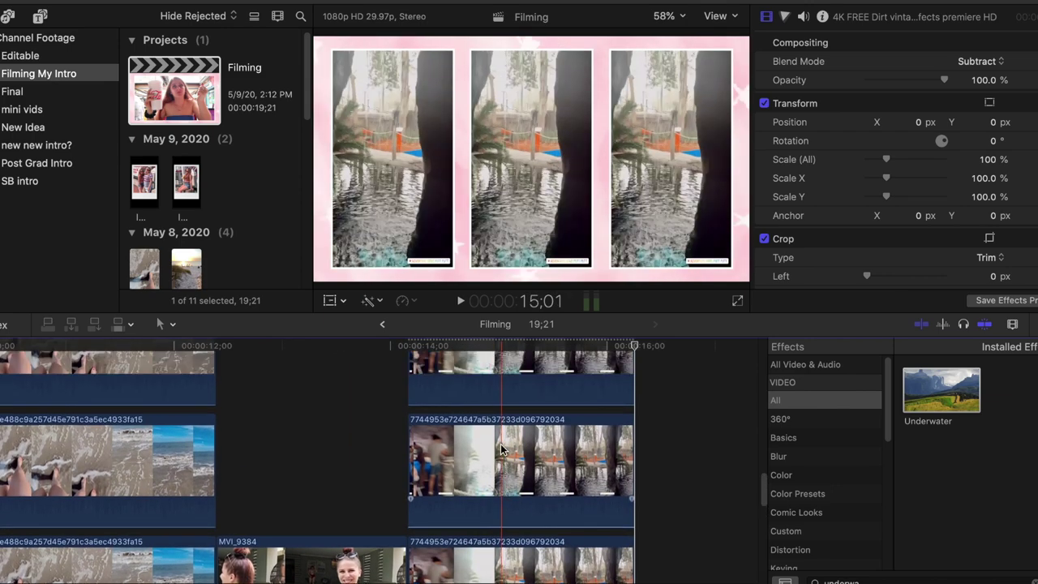
pyautogui.scroll(1, 422, 401)
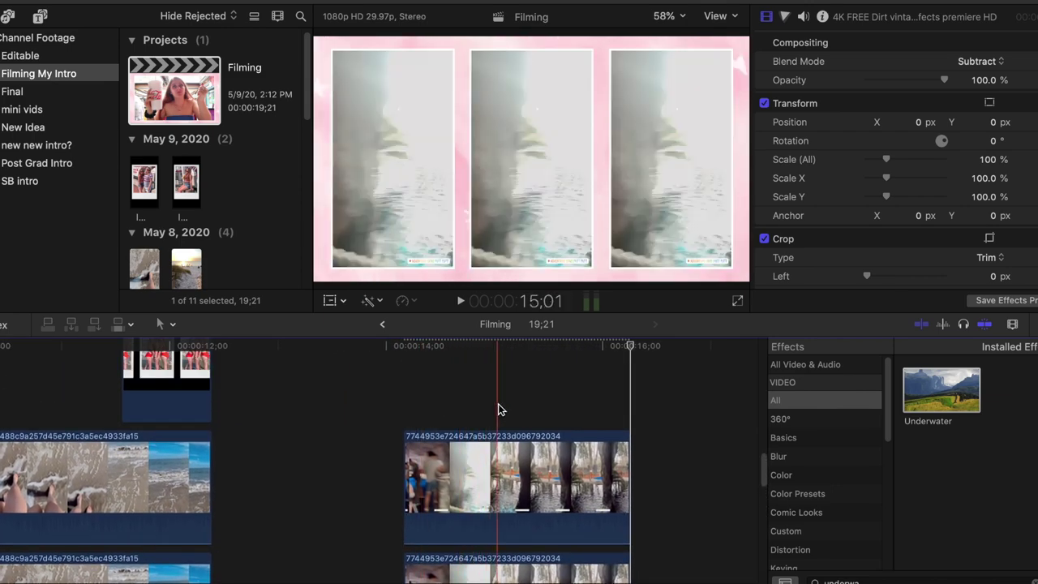
# Place the playhead at 15;08 in the new triple-clip section and review the overlays of the earlier beach collages.
pyautogui.click(526, 396)
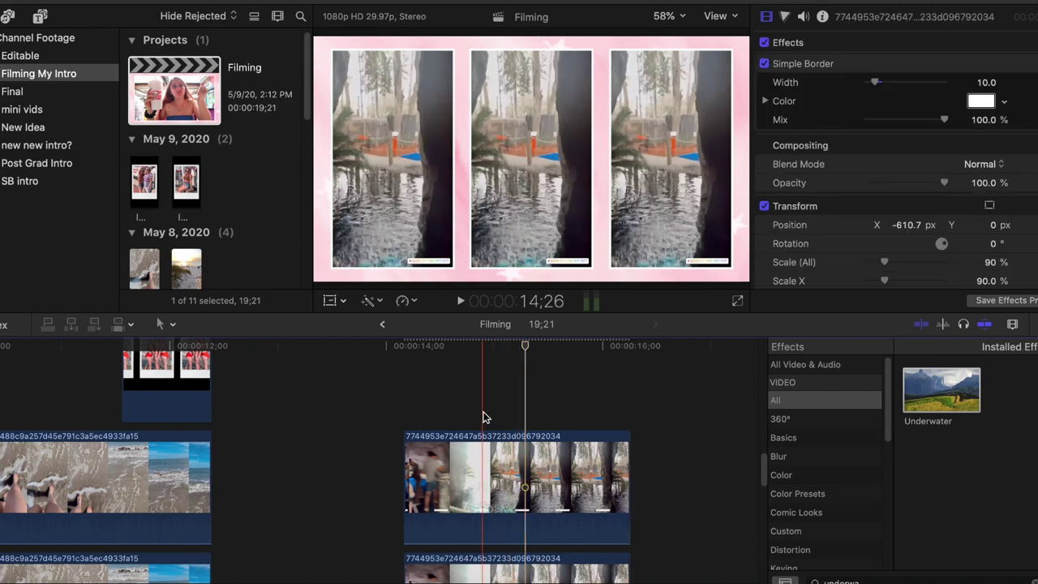
pyautogui.hscroll(-2, 454, 419)
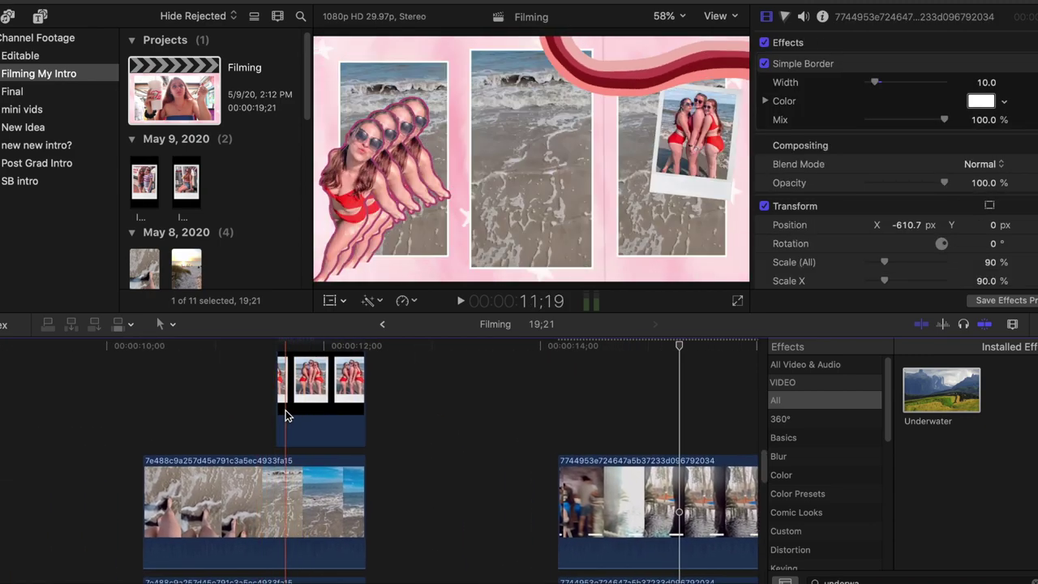
pyautogui.hscroll(-10, 285, 415)
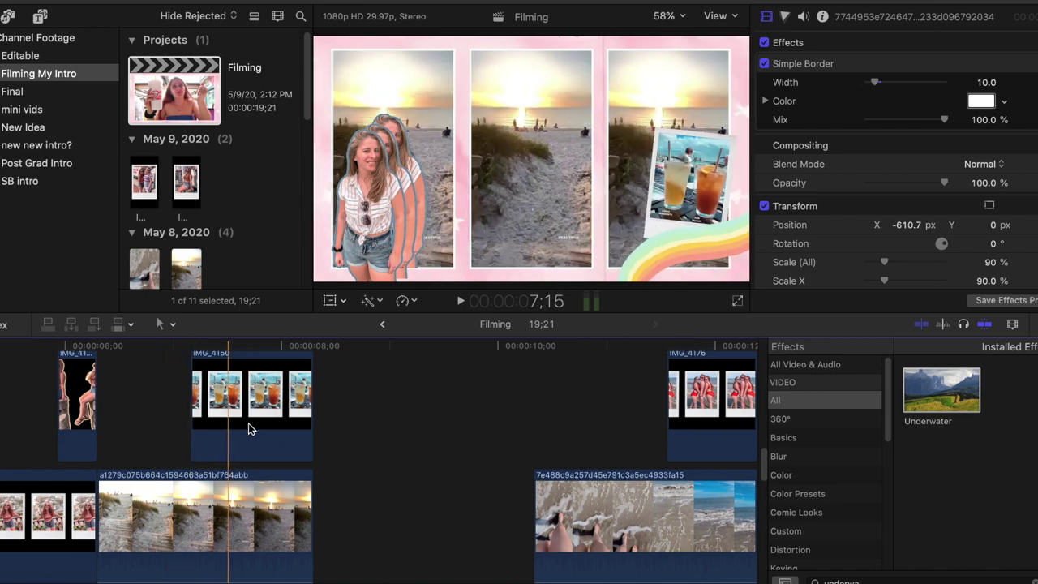
pyautogui.hscroll(12, 249, 428)
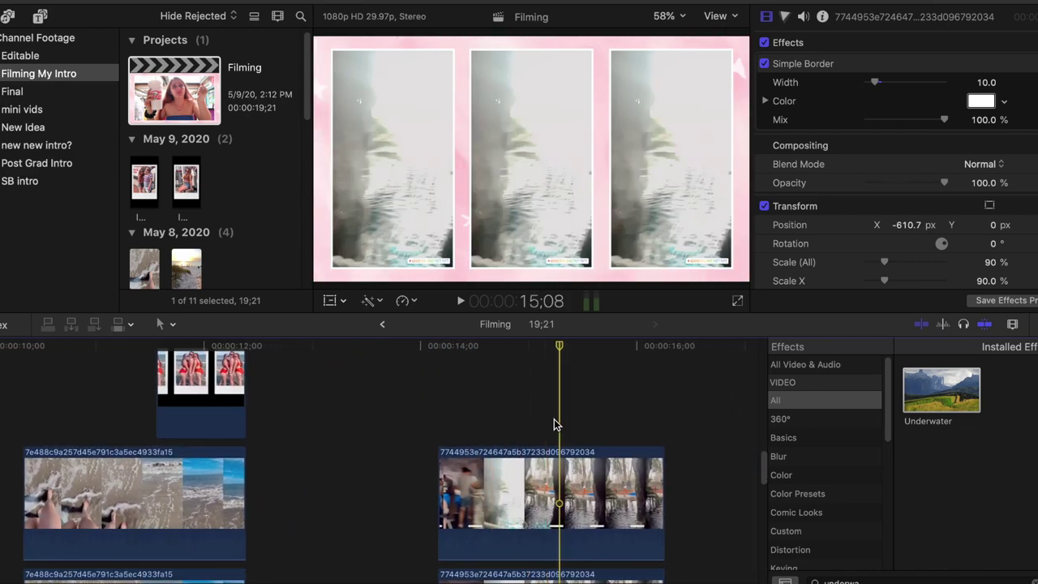
# Layer repeated girl cutouts, two polaroids and the orange wavy doodle over the triple collage of clip 7744953e724647a5b37233d096792034.
pyautogui.hscroll(1, 555, 424)
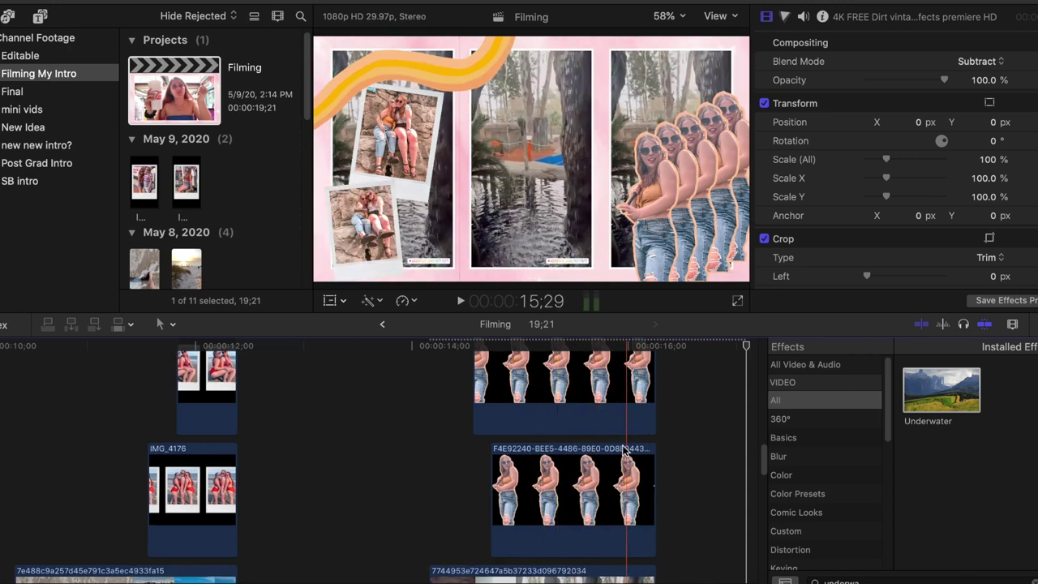
pyautogui.scroll(5, 518, 369)
pyautogui.hscroll(3, 519, 369)
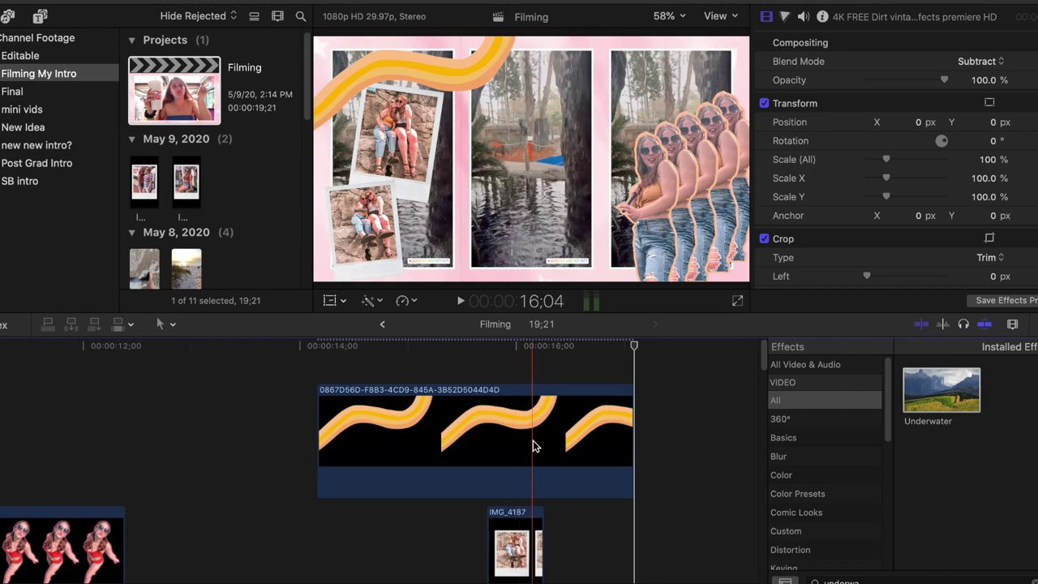
pyautogui.scroll(-6, 531, 442)
pyautogui.scroll(-8, 527, 450)
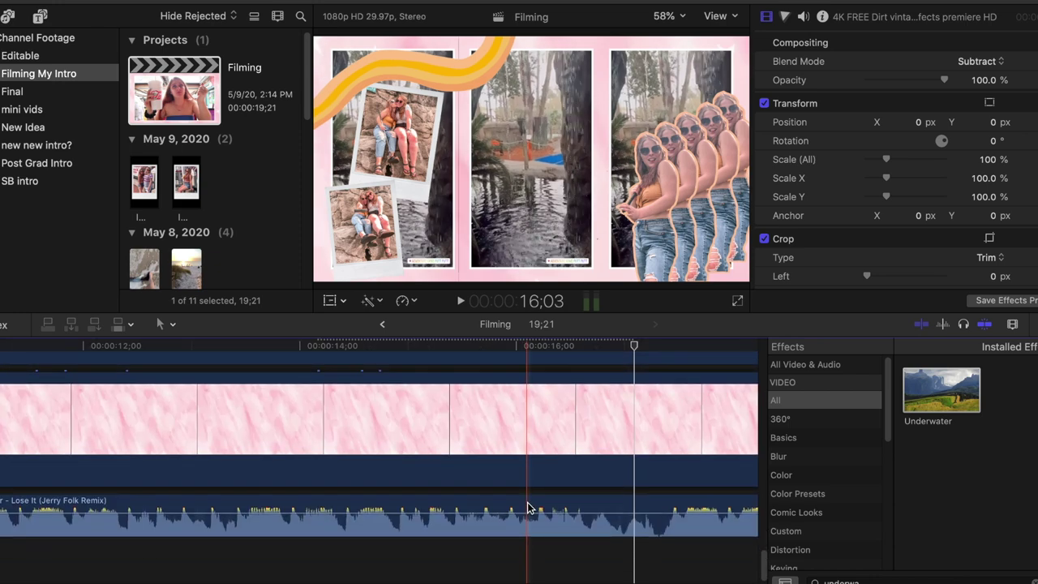
# Add the MVI_9461 clip with a white Simple Border of width 10 directly after the triple-clip collage, ending at 17;00.
pyautogui.scroll(10, 546, 511)
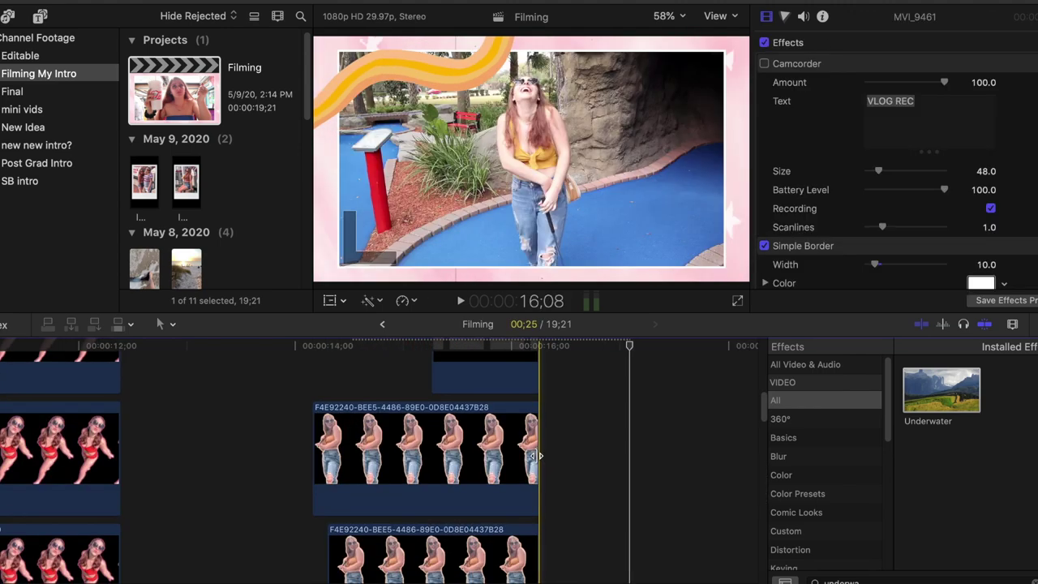
pyautogui.scroll(-10, 536, 456)
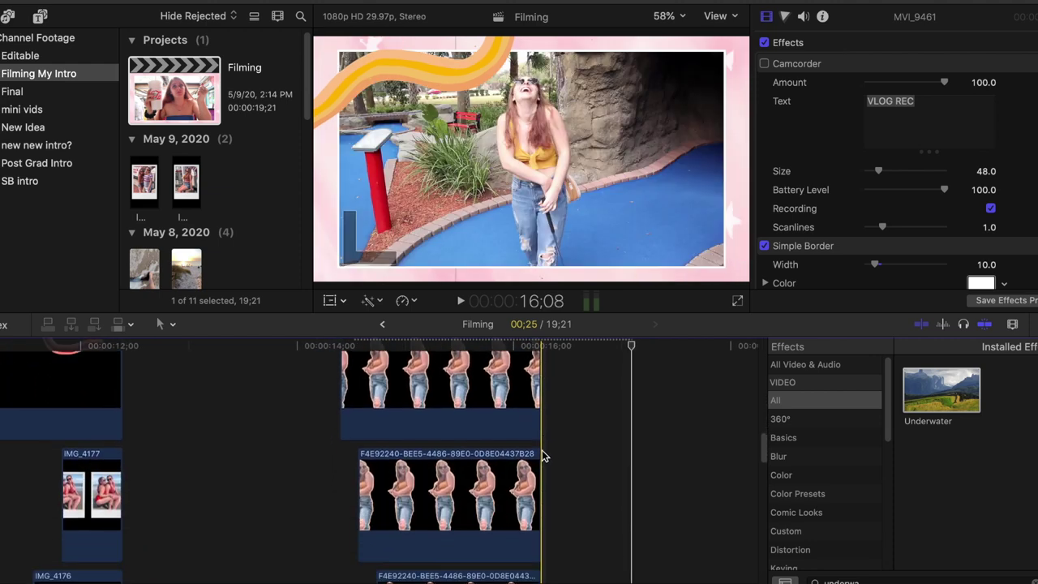
pyautogui.scroll(-5, 548, 452)
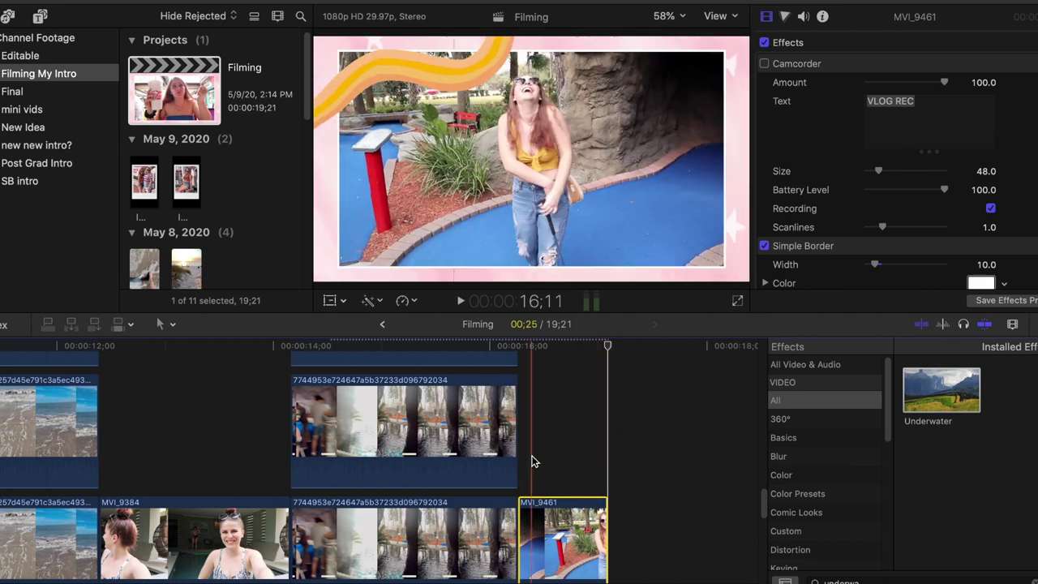
pyautogui.scroll(-5, 531, 460)
pyautogui.scroll(-10, 531, 460)
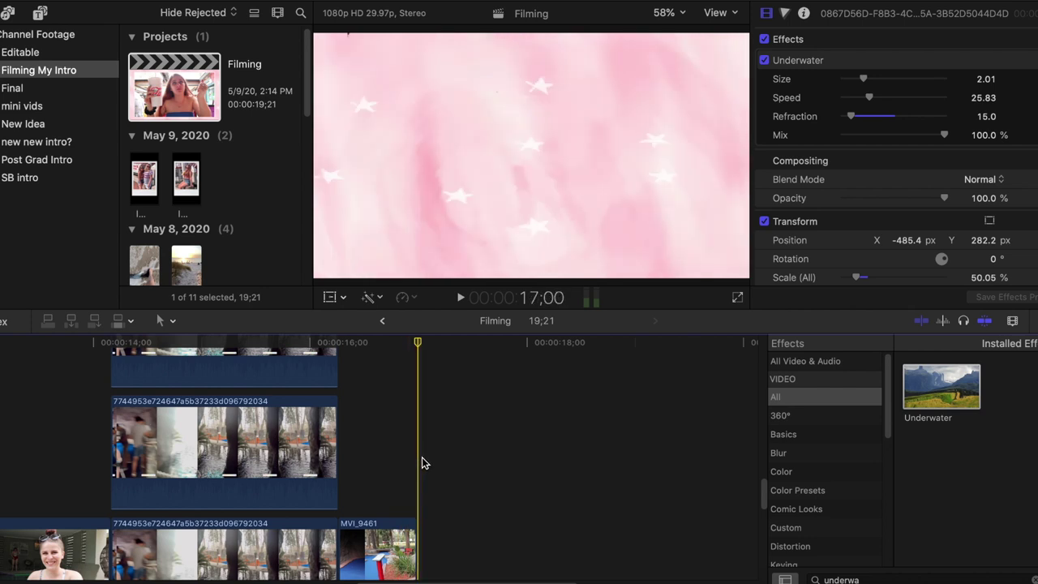
pyautogui.scroll(-5, 422, 463)
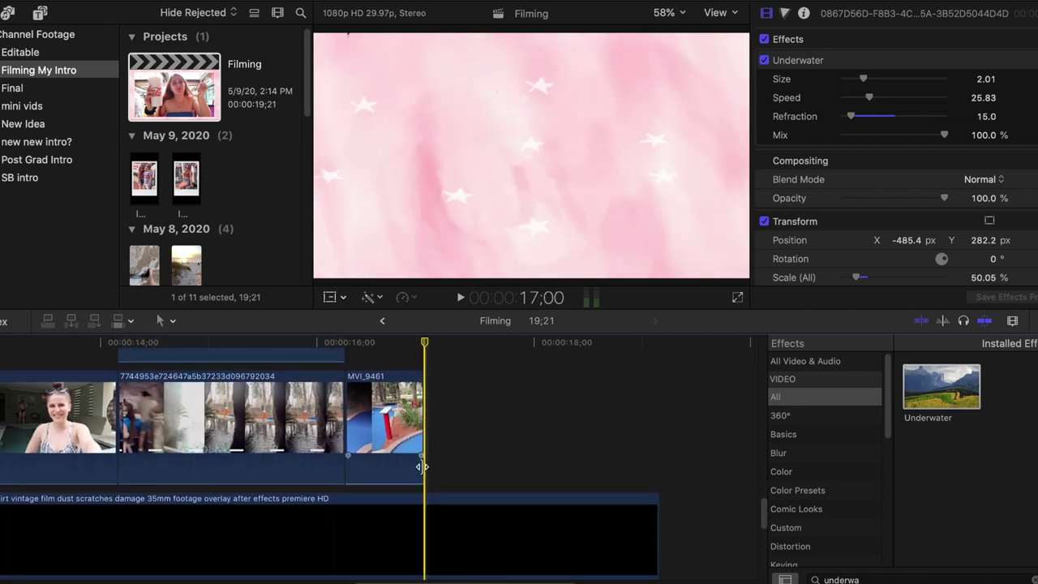
pyautogui.scroll(2, 429, 466)
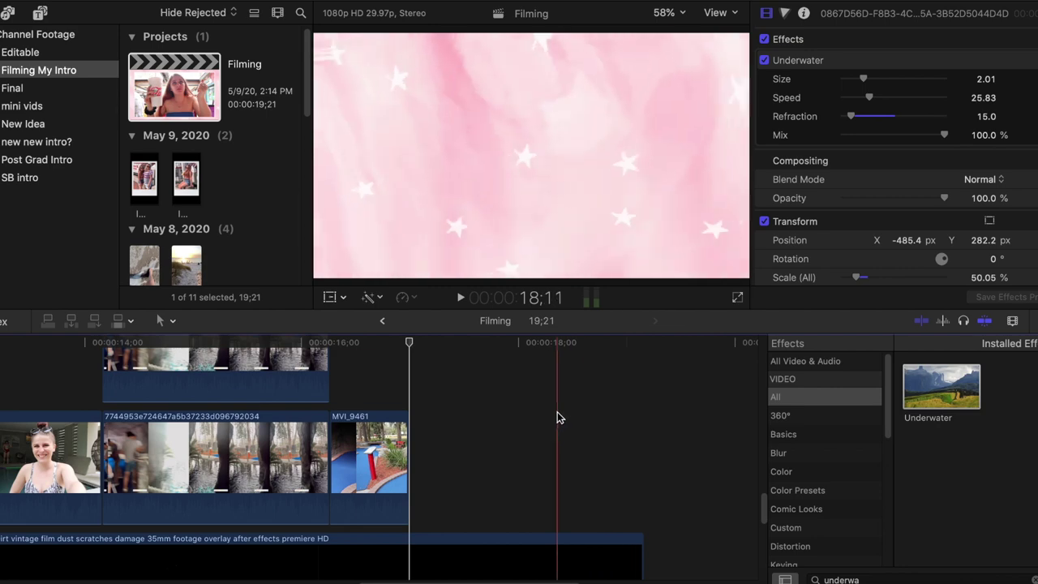
# Add closing titles: SATURDAY in Coolvetica size 219, March 7th, 2020 in Galvji Oblique size 80 with hearts, and three staggered name titles with hearts.
pyautogui.click(409, 391)
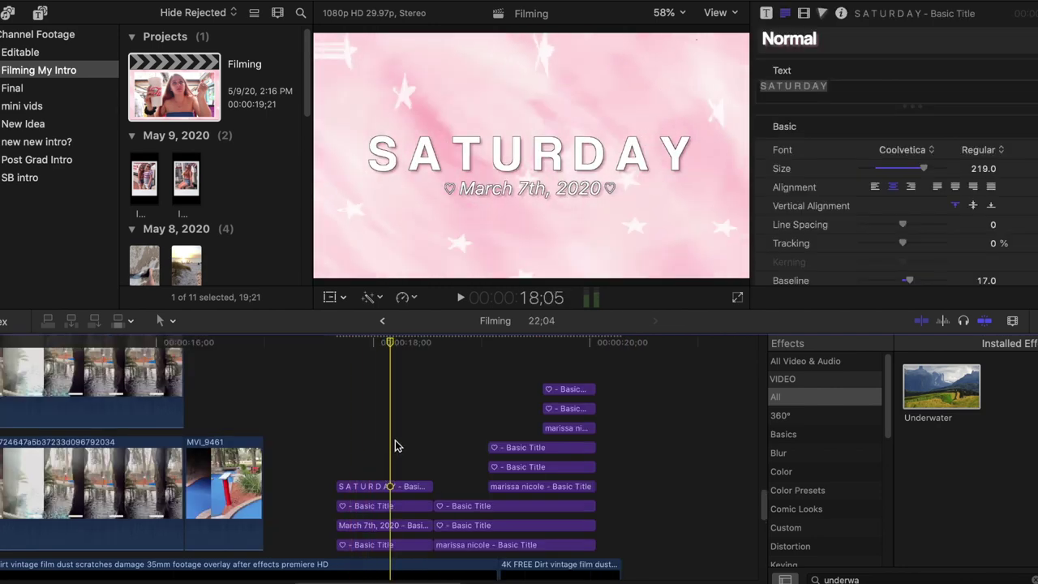
pyautogui.hscroll(-6, 398, 443)
pyautogui.hscroll(-10, 317, 441)
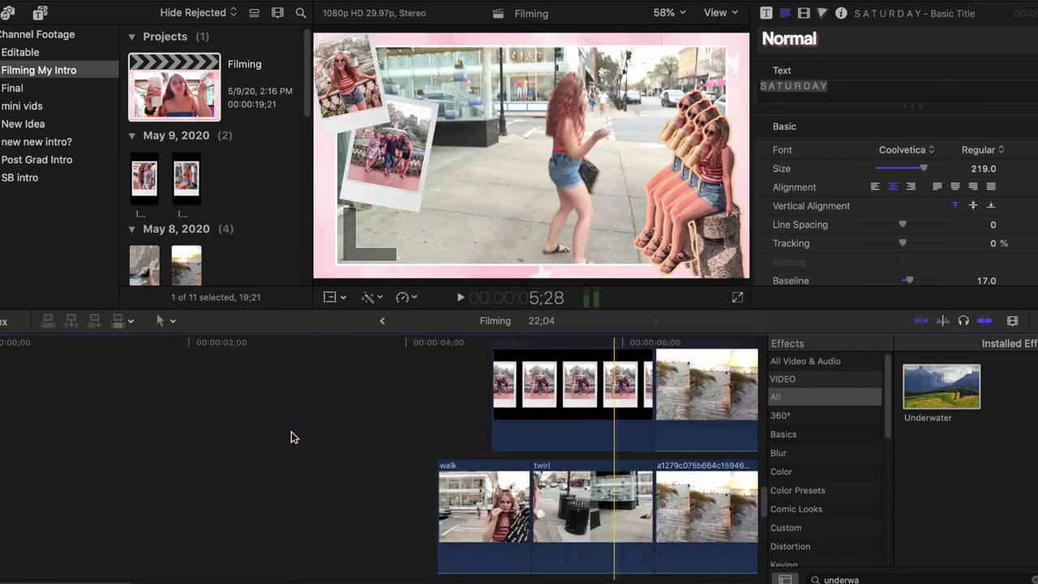
pyautogui.hscroll(14, 386, 454)
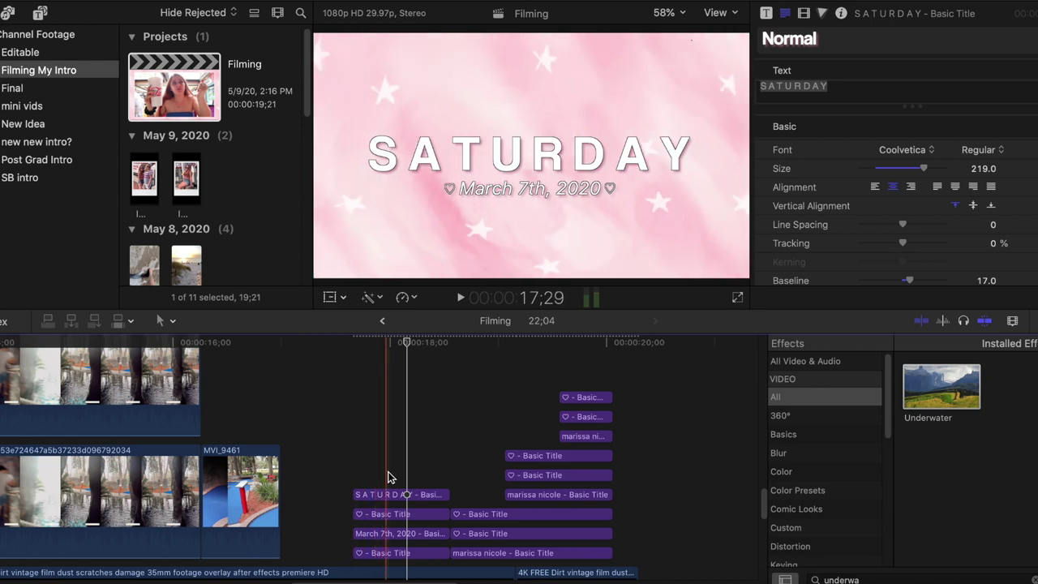
pyautogui.click(412, 541)
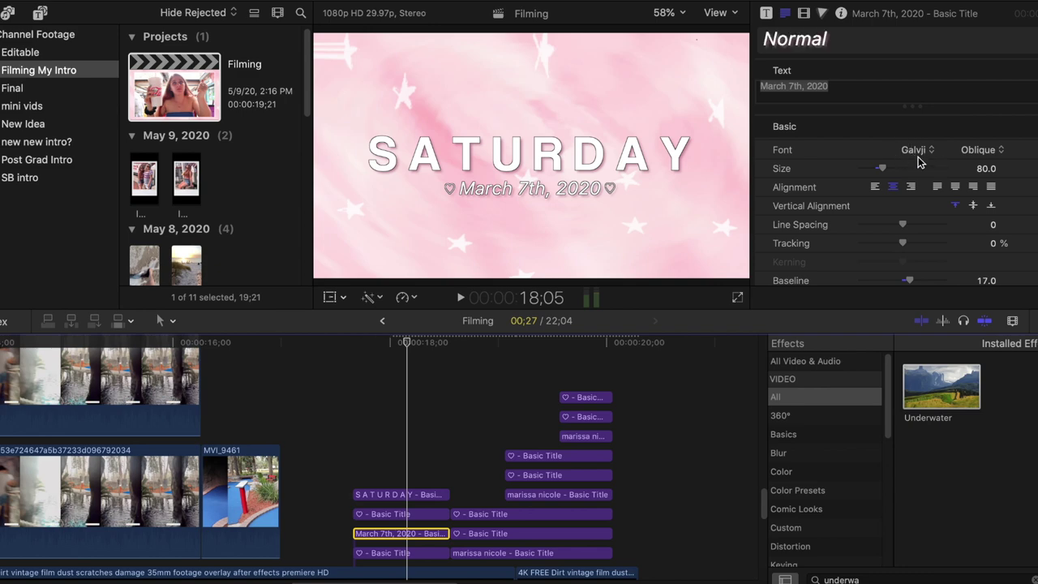
# Place the playhead at 20;09, where the pink background ends, and delete the gap clip behind it.
pyautogui.click(637, 419)
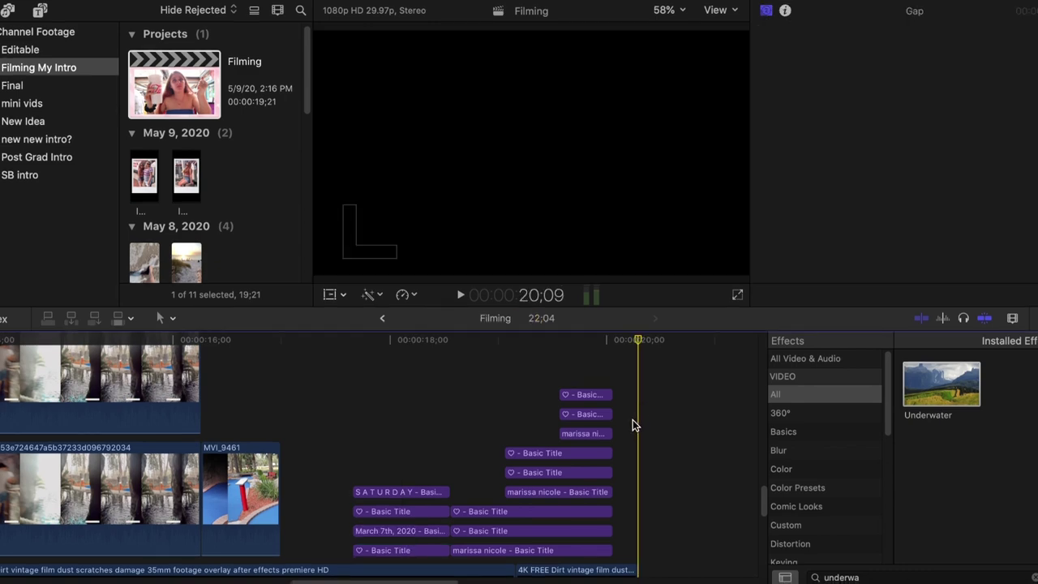
pyautogui.scroll(3, 635, 425)
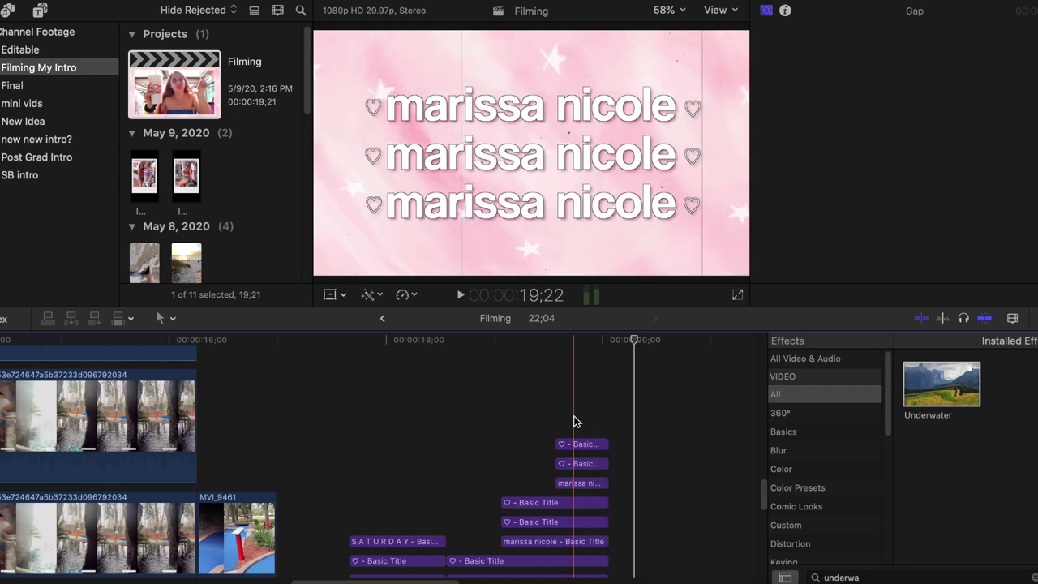
pyautogui.scroll(-5, 577, 430)
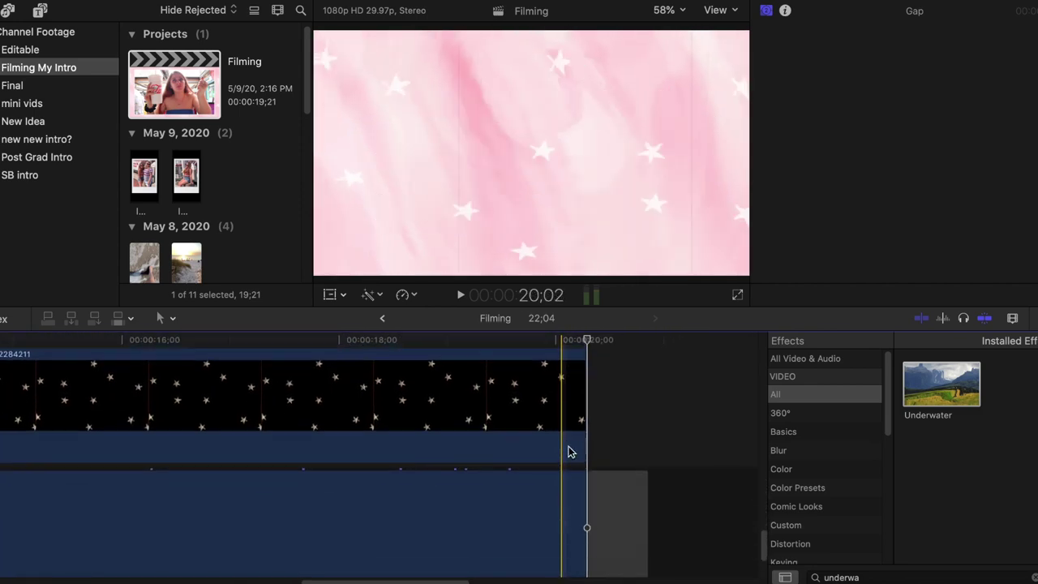
pyautogui.scroll(-4, 568, 452)
pyautogui.click(606, 419)
pyautogui.press('BackSpace')
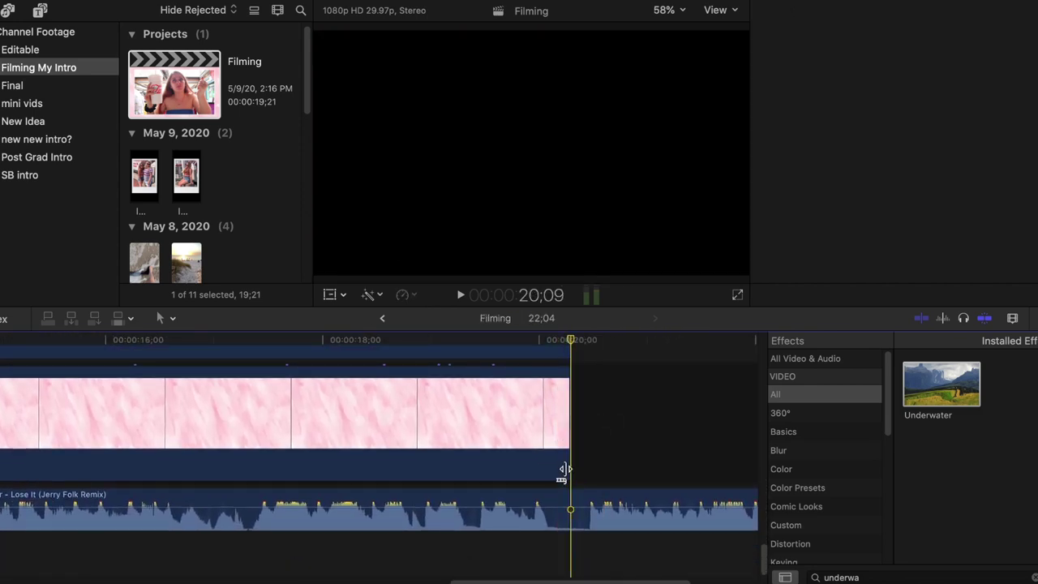
# Split the Lose It (Jerry Folk Remix) song at 20;09 and lower the volume of the second part to -8.0 dB.
pyautogui.click(569, 502)
pyautogui.press('s')
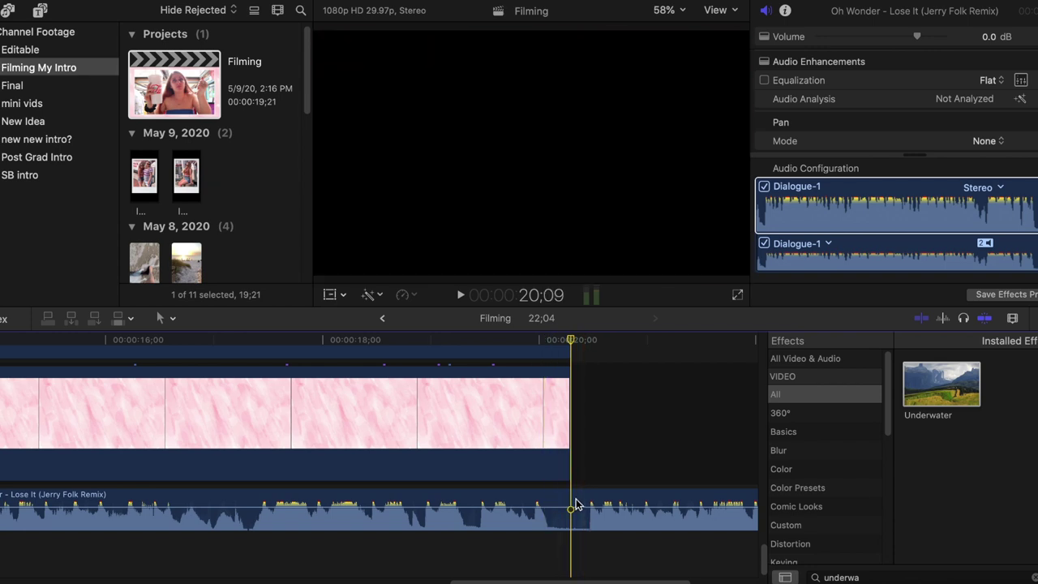
pyautogui.click(575, 498)
pyautogui.press('super+b')
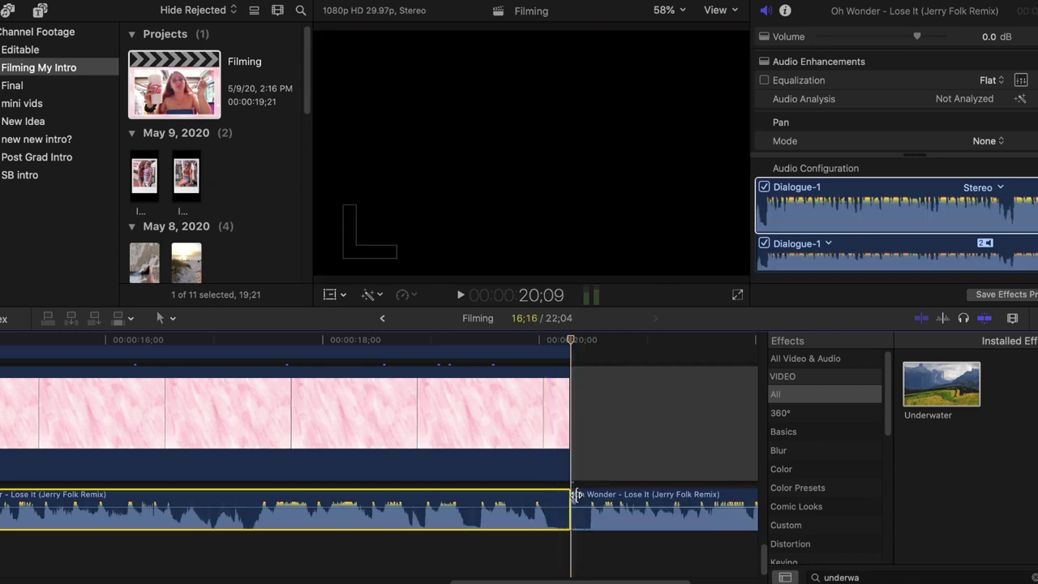
pyautogui.hscroll(2, 574, 501)
pyautogui.moveTo(567, 505); pyautogui.dragTo(569, 512)
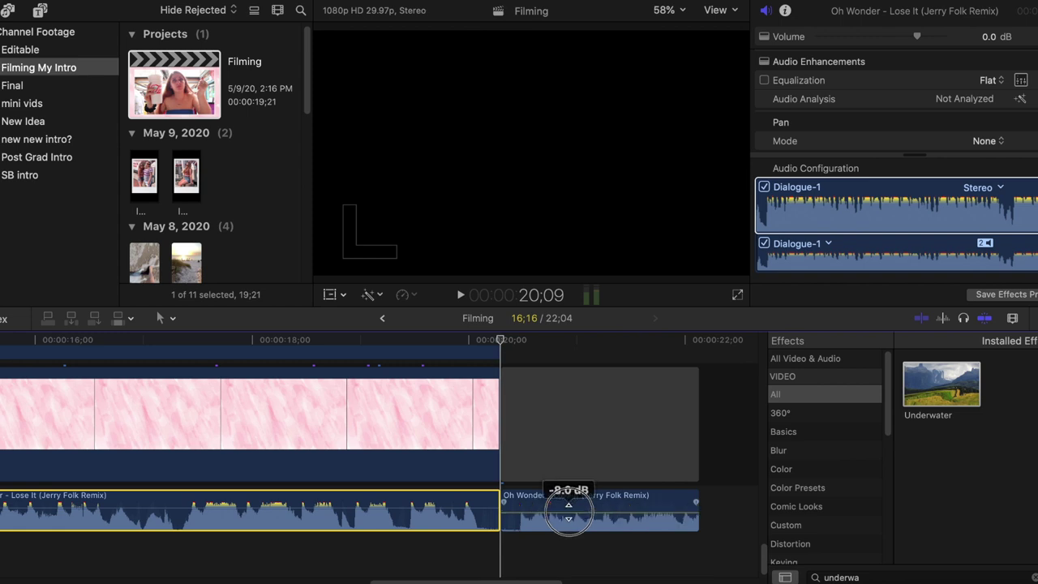
# Extend the second part of the song to 24;04 and fade it out gradually over its whole length.
pyautogui.hscroll(8, 571, 504)
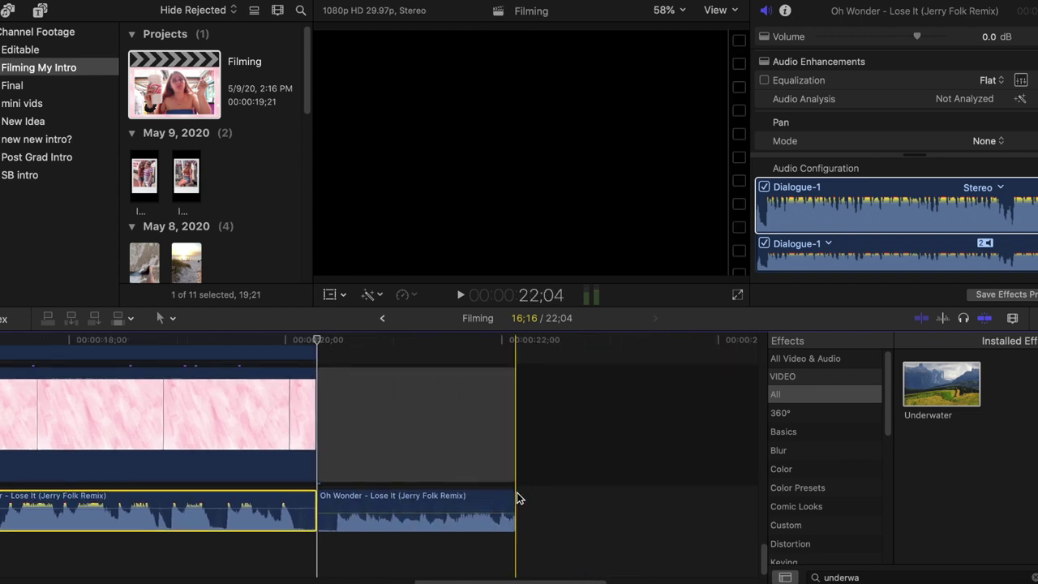
pyautogui.moveTo(516, 496); pyautogui.dragTo(732, 500)
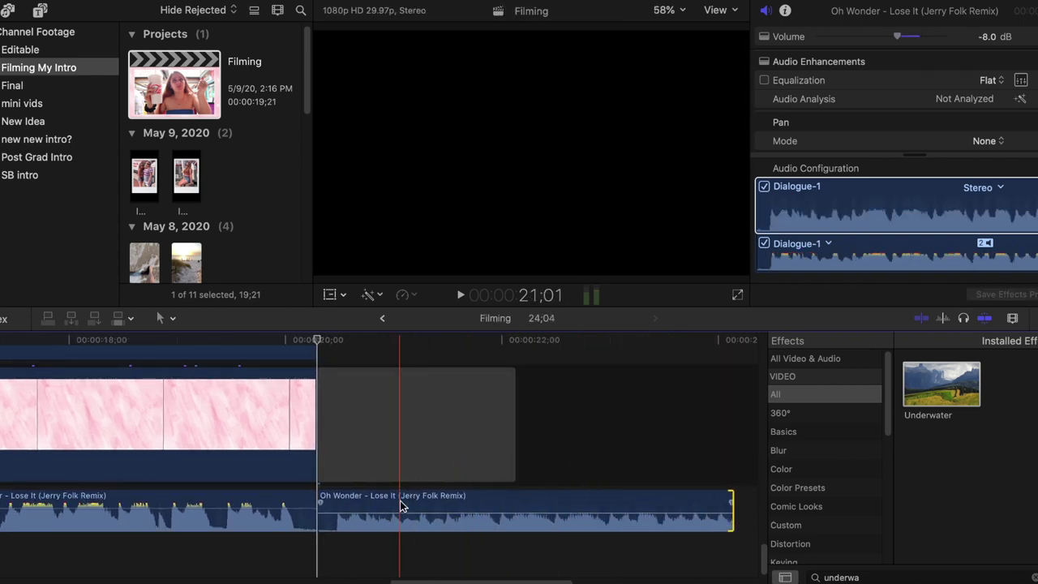
pyautogui.hscroll(-1, 398, 433)
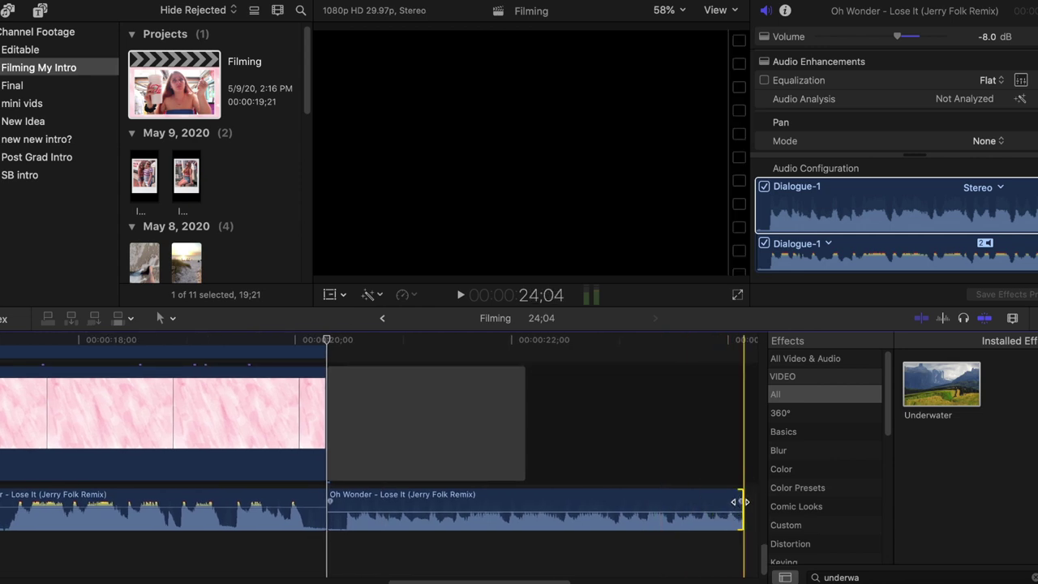
pyautogui.moveTo(738, 501); pyautogui.dragTo(301, 501)
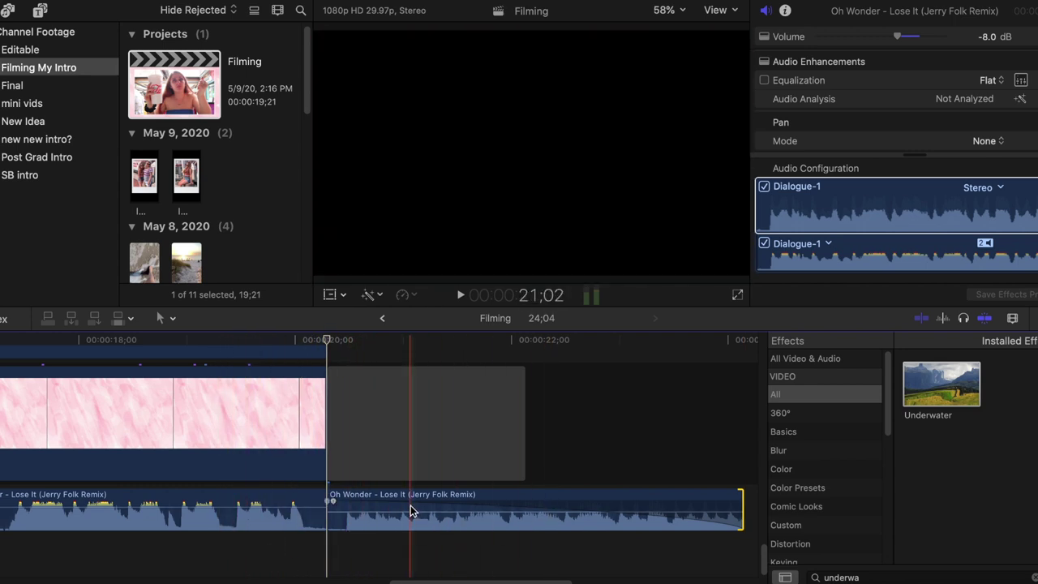
# Add a one-second Slide Down transition from VHS Transition Free at the end of the pink background at 20;09.
pyautogui.hscroll(-5, 489, 414)
pyautogui.scroll(2, 489, 413)
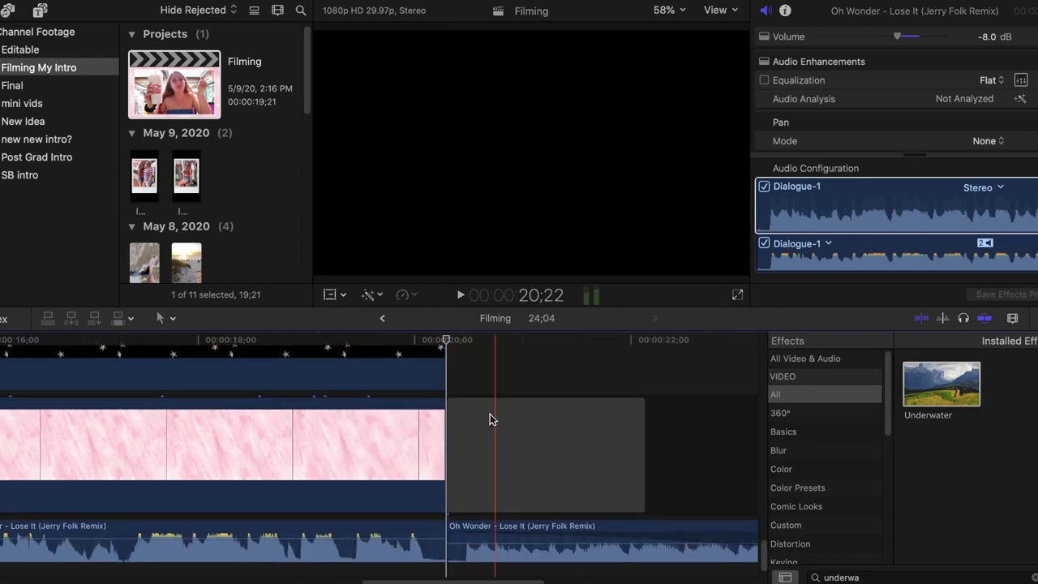
pyautogui.scroll(-2, 421, 454)
pyautogui.hscroll(-1, 422, 454)
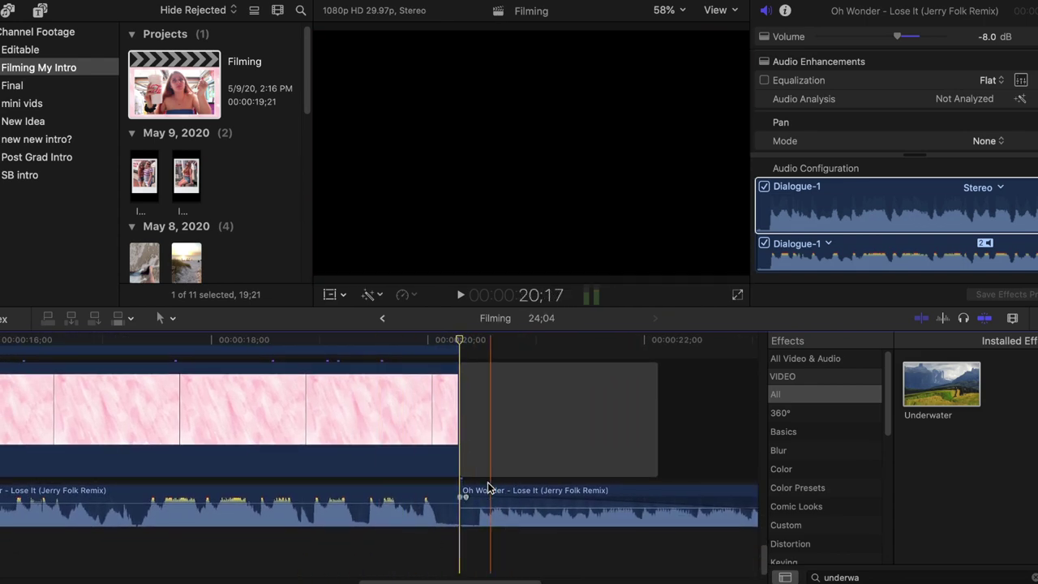
pyautogui.hscroll(1, 453, 560)
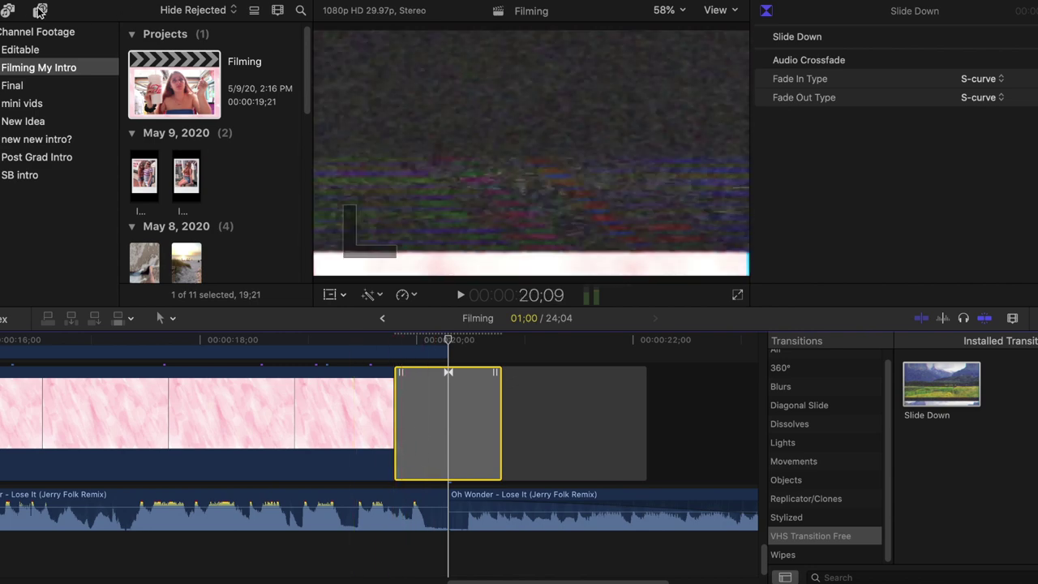
# Add the Tape Button, Walkie Talkie and Record Player sound effects beneath the transition, aligning the last two with the transition's start.
pyautogui.click(8, 11)
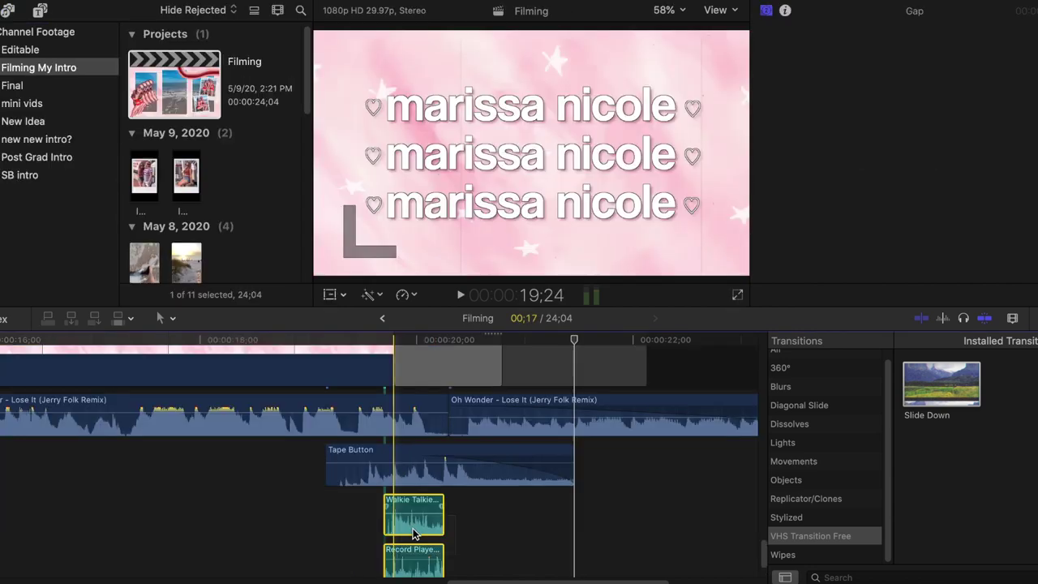
pyautogui.moveTo(408, 504); pyautogui.dragTo(419, 504)
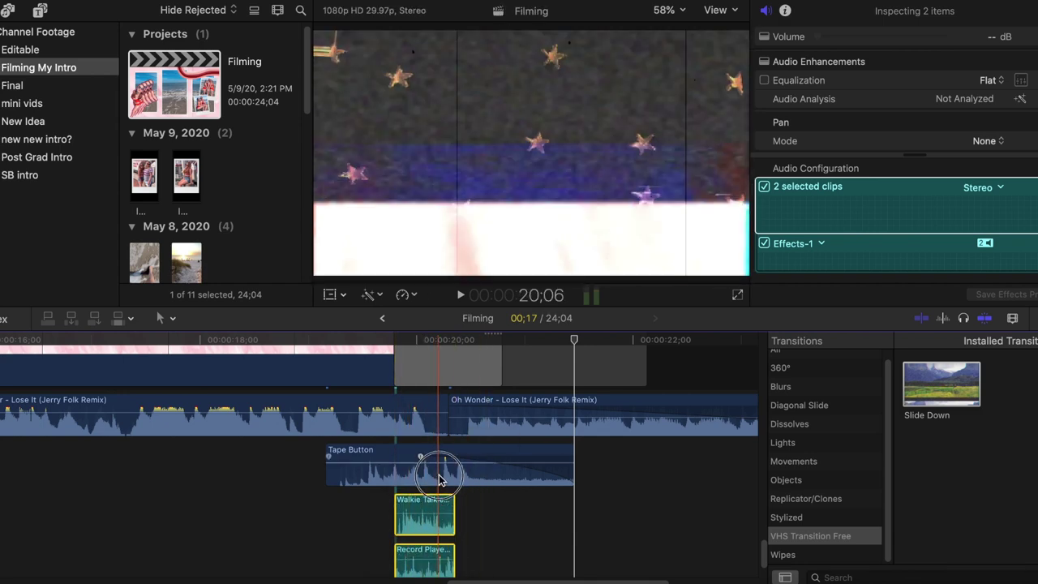
pyautogui.click(439, 479)
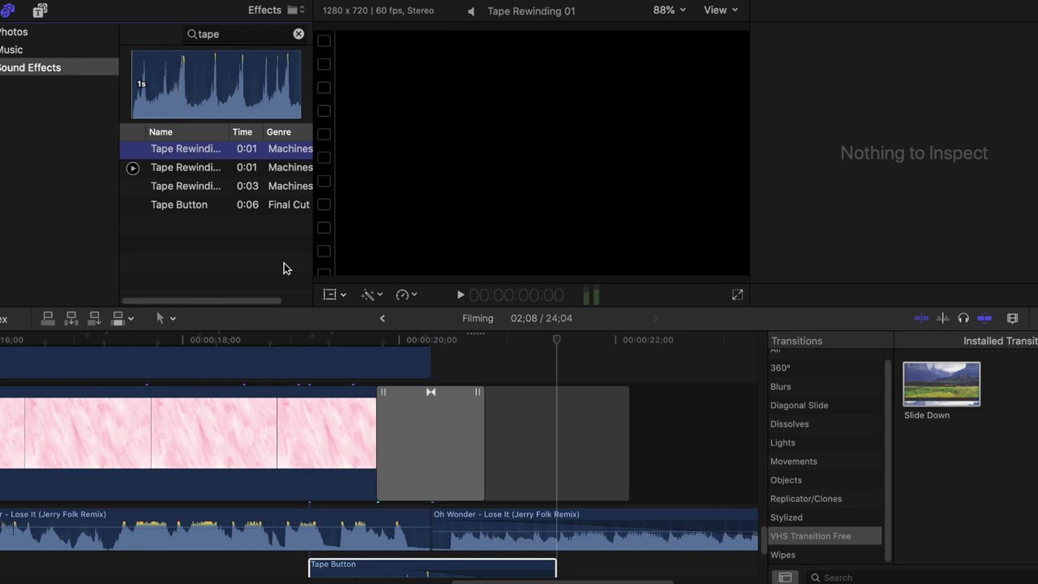
pyautogui.scroll(-4, 436, 431)
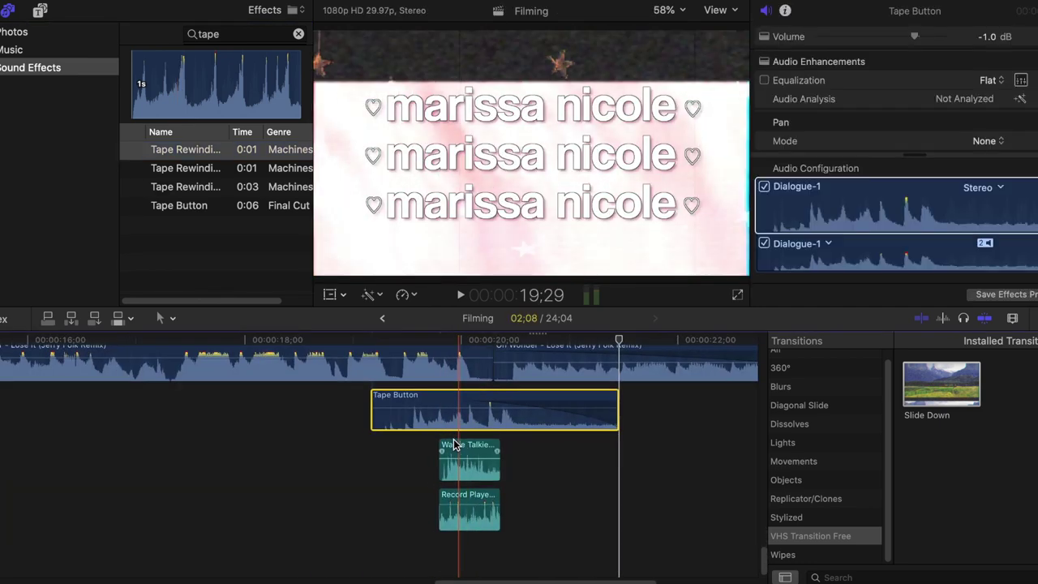